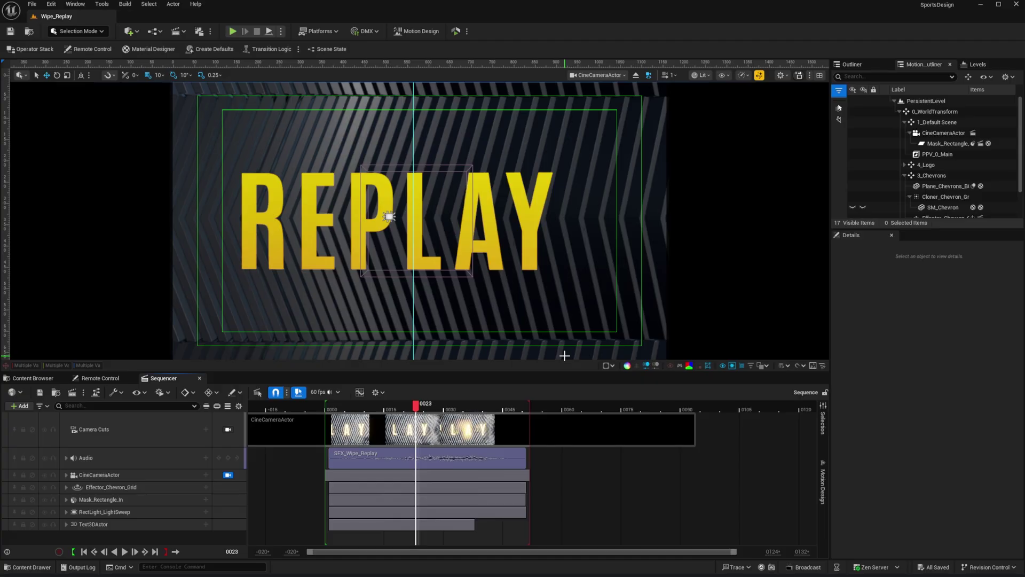
# Step: Play the Replay wipe sequence in Unreal Editor and check the cut between the two soccer clips in DaVinci Resolve
pyautogui.hotkey('alt', 'Tab')
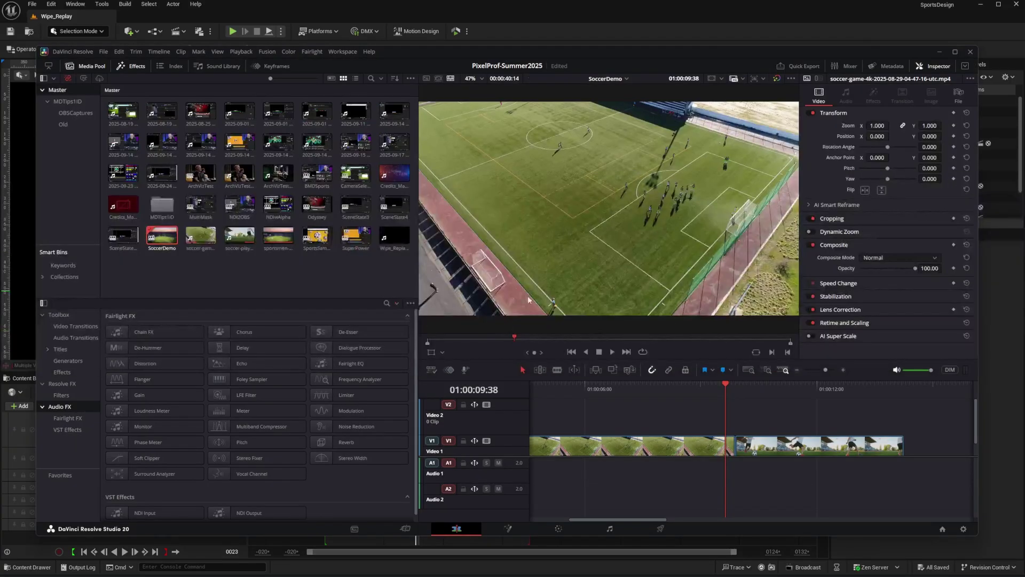
pyautogui.hotkey('alt', 'Tab')
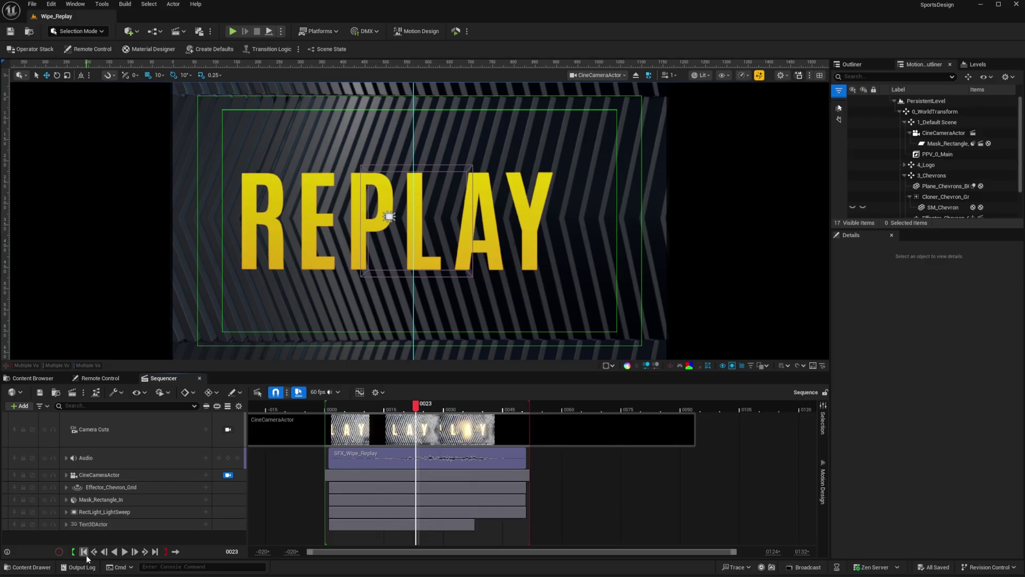
pyautogui.click(125, 551)
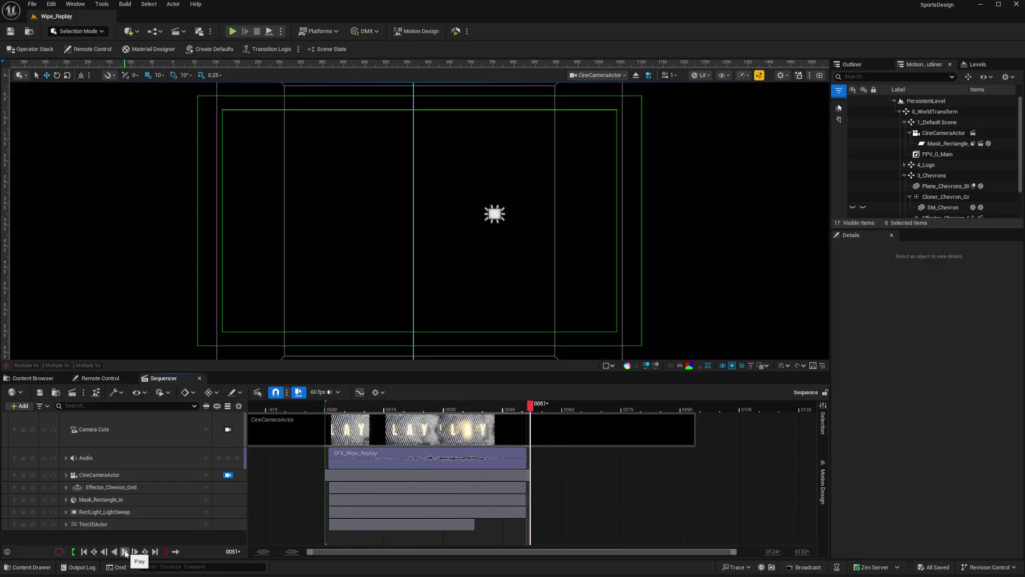
pyautogui.hotkey('alt', 'Tab')
pyautogui.click(273, 337)
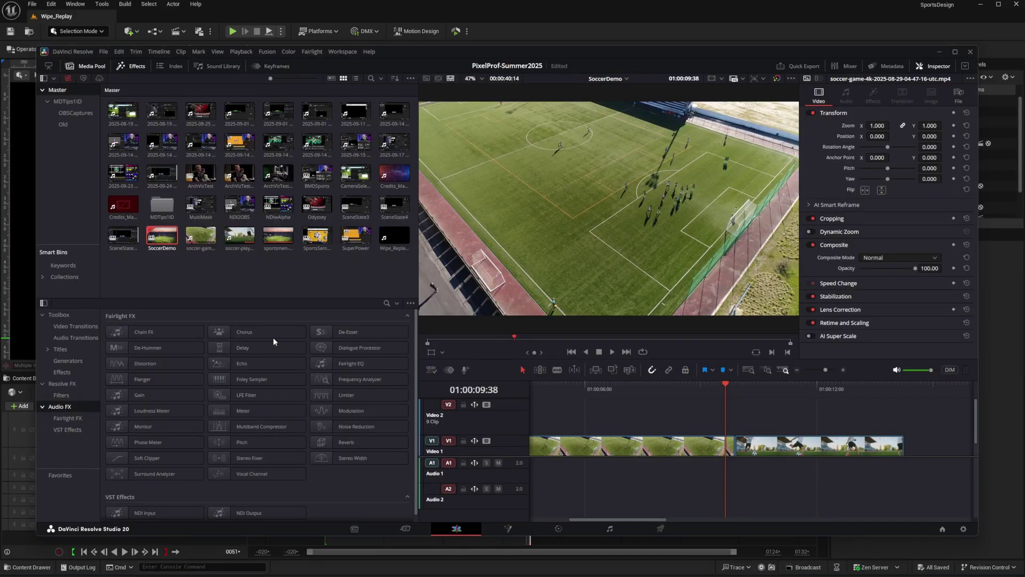
pyautogui.moveTo(721, 383); pyautogui.dragTo(740, 399)
pyautogui.hotkey('alt', 'Tab')
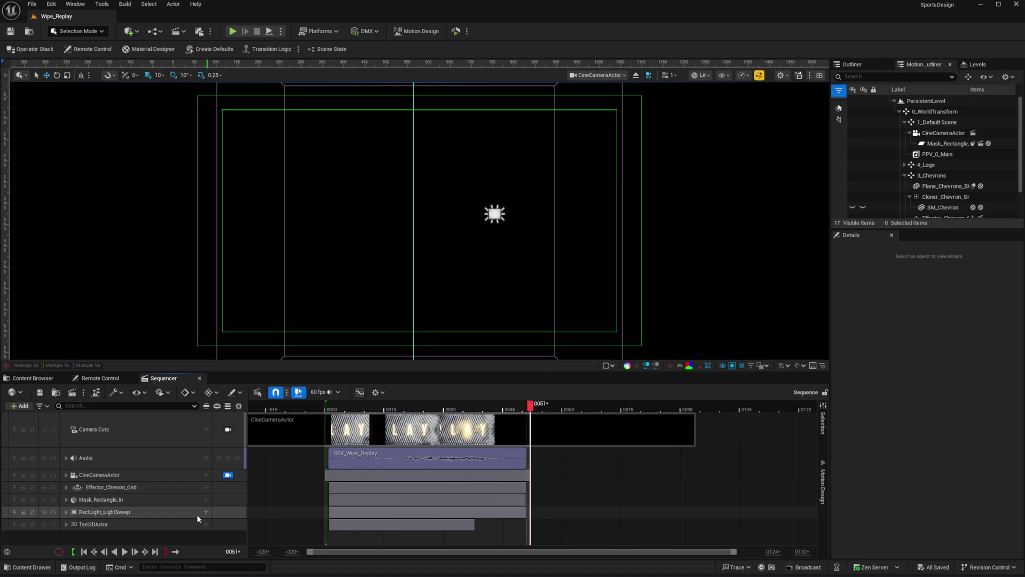
# Step: Rewind the sequence, locate the Wipe_Replay level in the _Scenes folder, and play its sequence
pyautogui.click(83, 552)
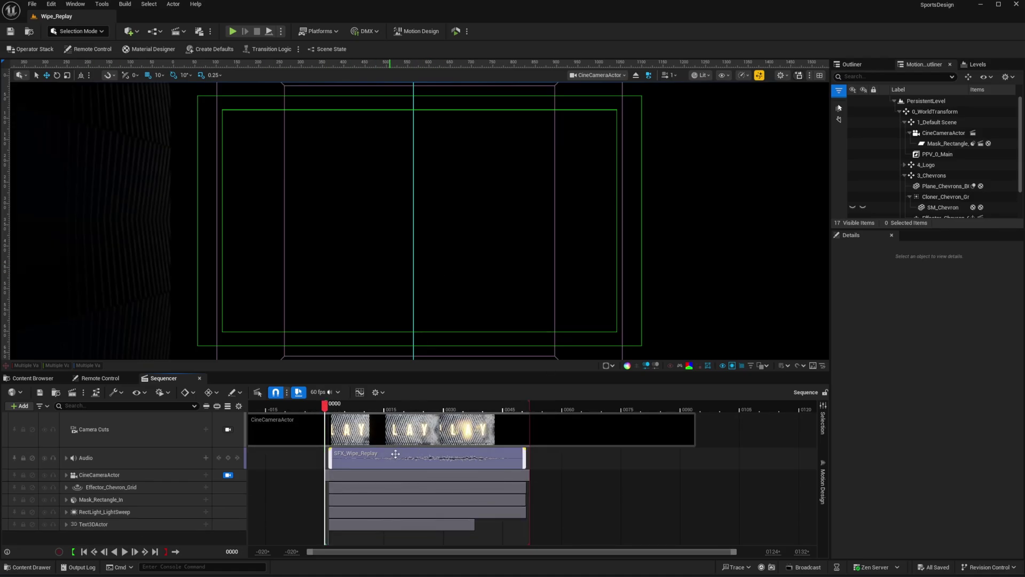
pyautogui.click(46, 380)
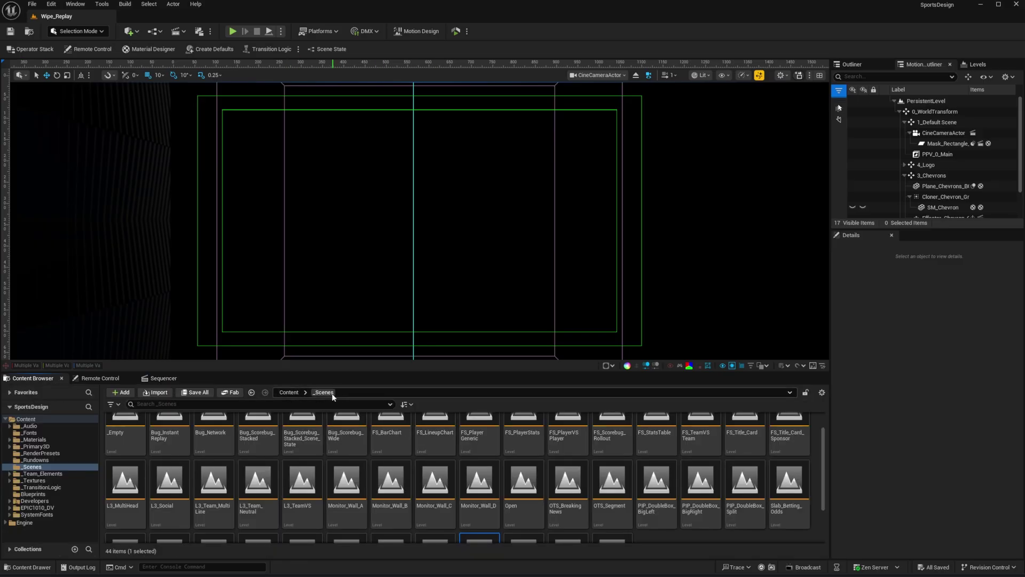
pyautogui.scroll(-2, 485, 468)
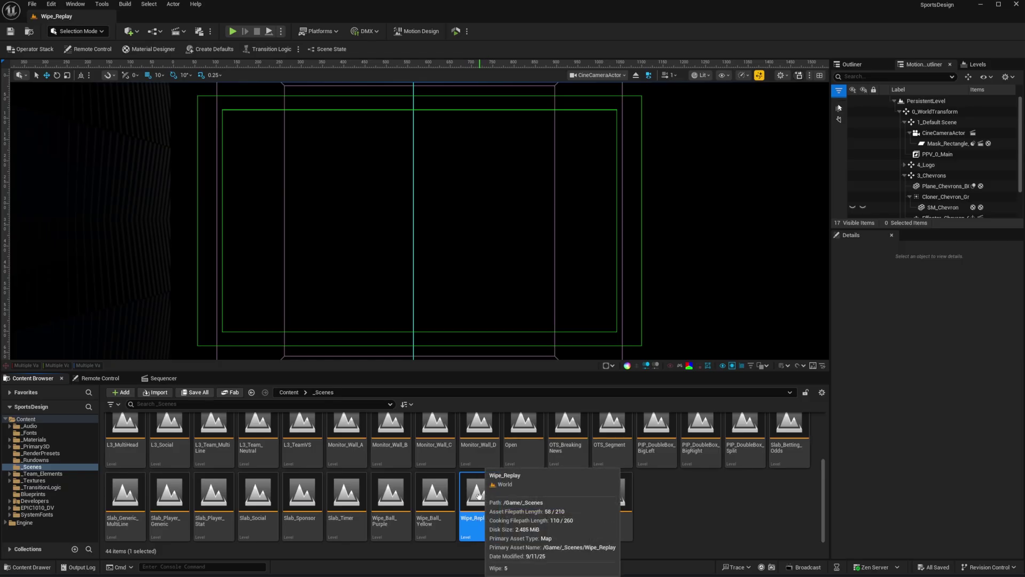
pyautogui.click(163, 378)
pyautogui.click(124, 551)
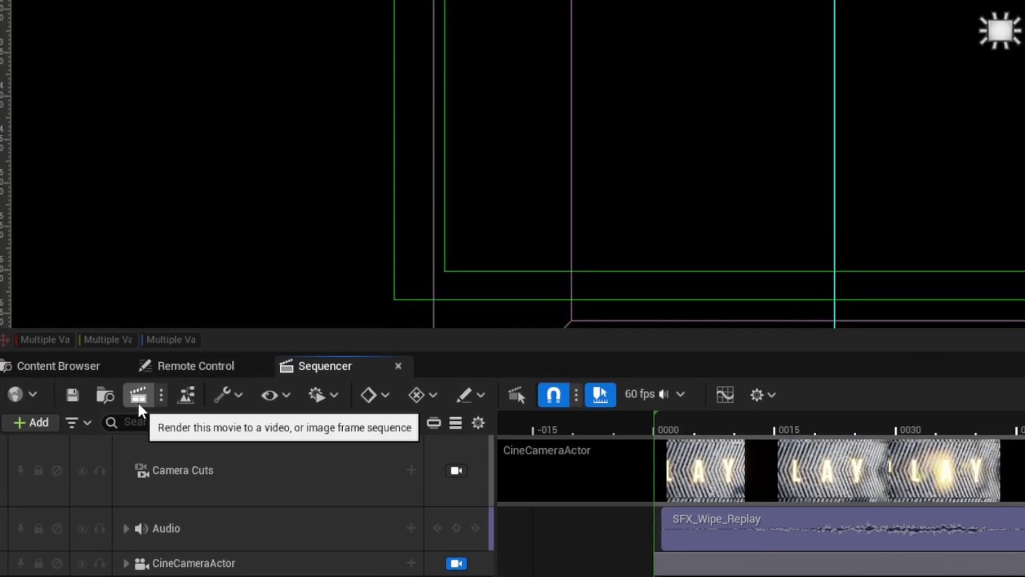
# Step: Send the Wipe_Replay sequence to the Movie Render Queue and open the job's render configuration
pyautogui.click(138, 404)
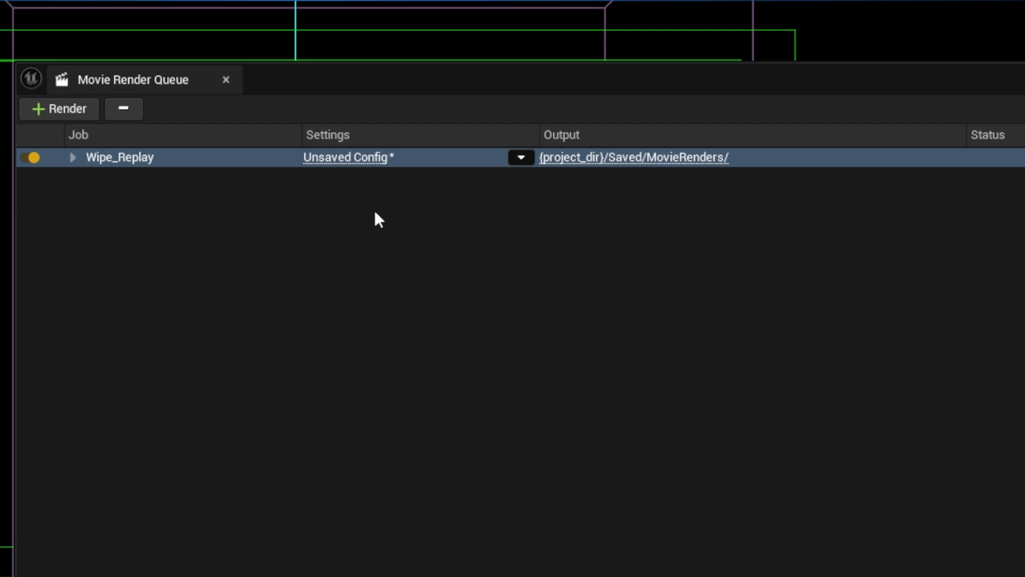
pyautogui.click(354, 158)
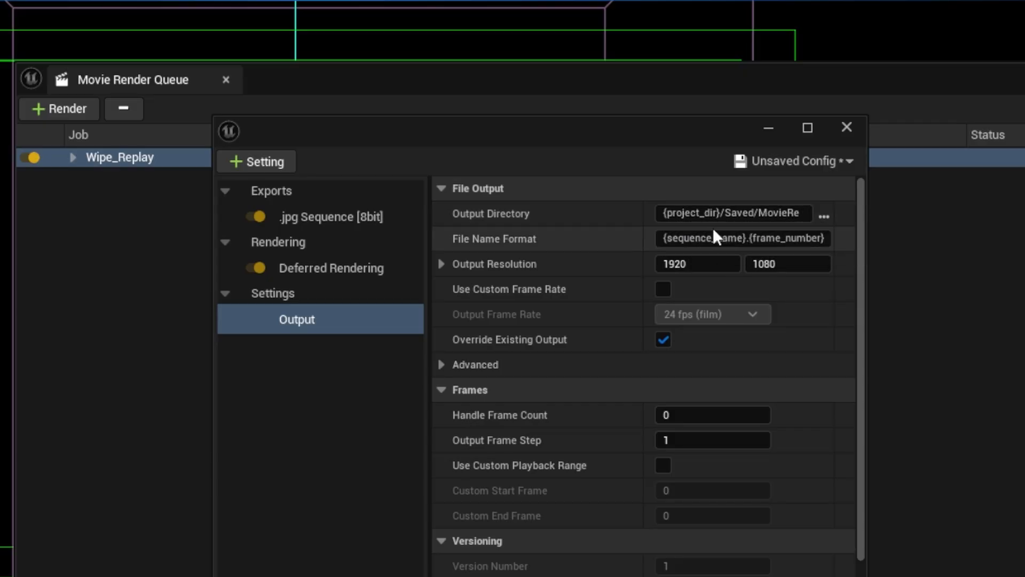
pyautogui.click(799, 212)
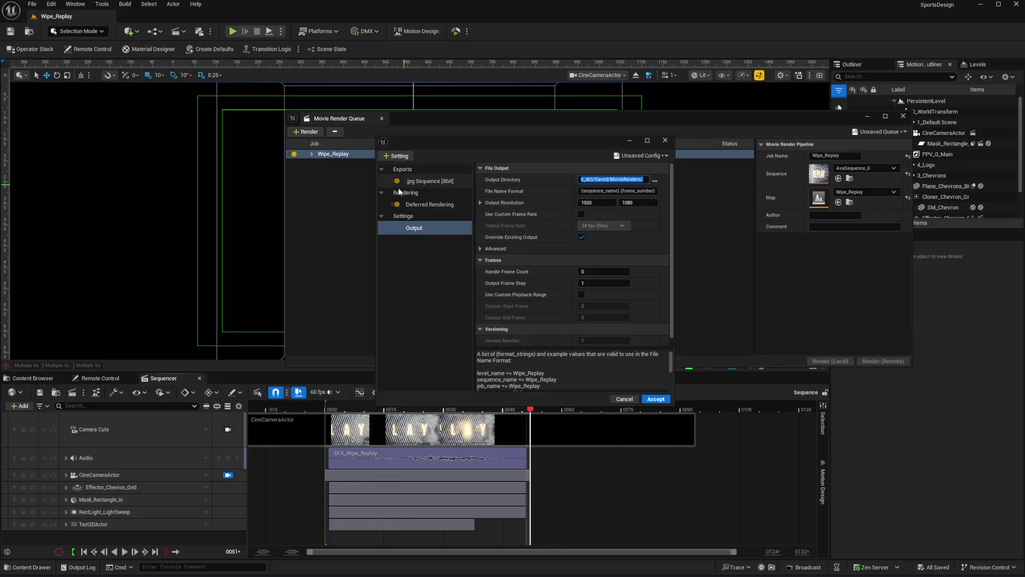
pyautogui.moveTo(459, 140); pyautogui.dragTo(515, 183)
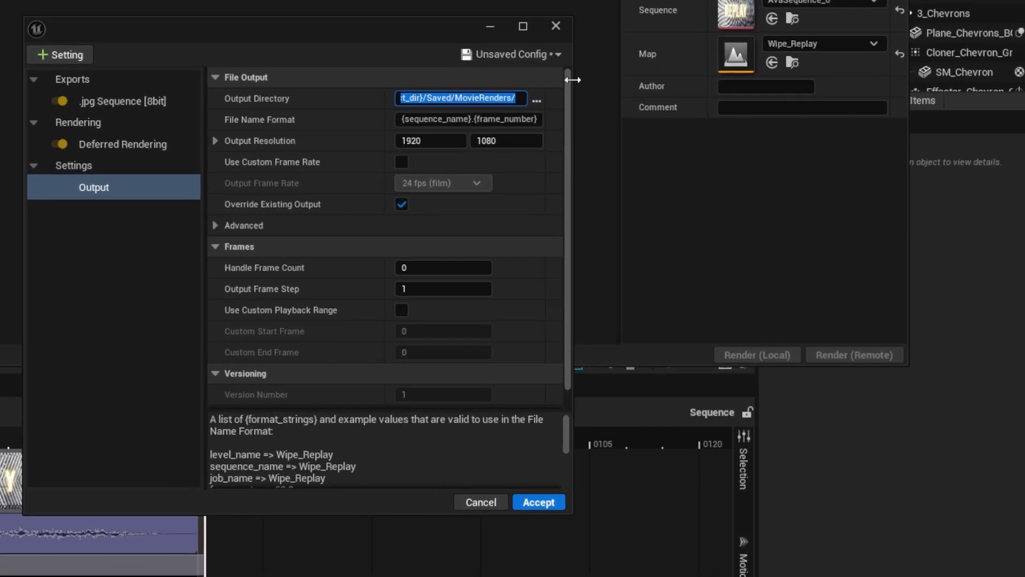
# Step: Import the 4K_MOV_Alpha preset into the render configuration, accepting the loss of the unsaved changes
pyautogui.click(559, 53)
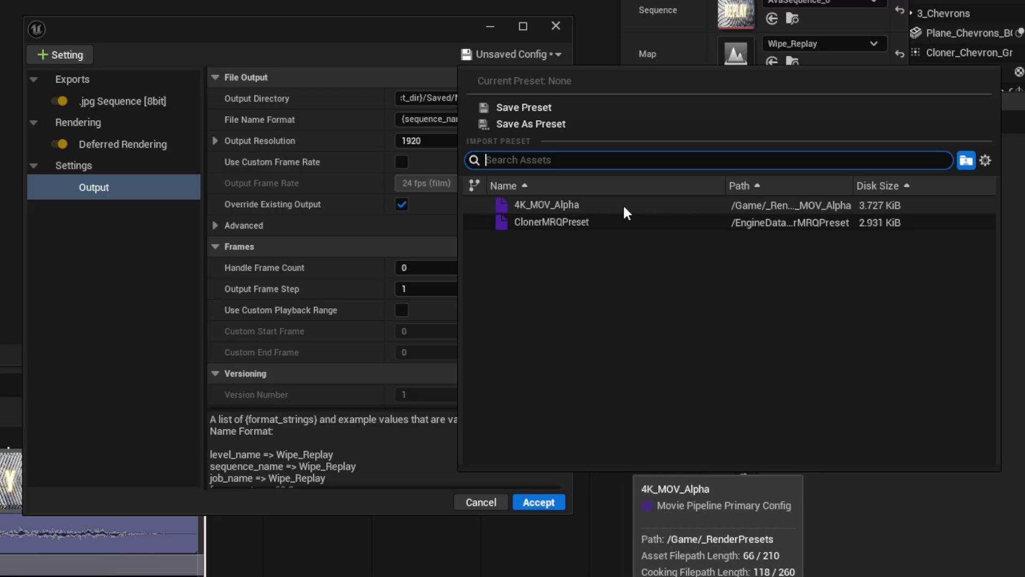
pyautogui.click(552, 205)
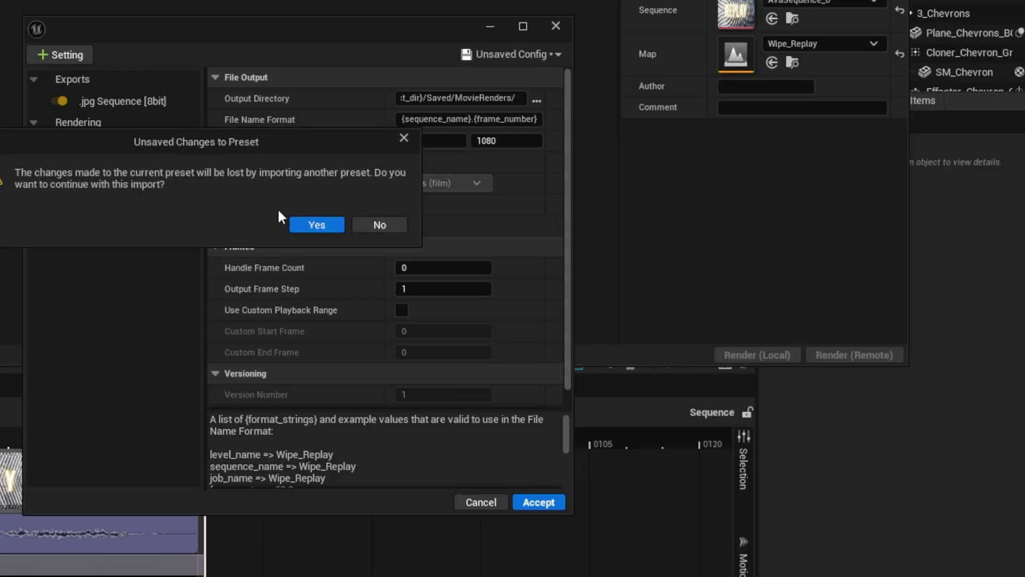
pyautogui.click(321, 226)
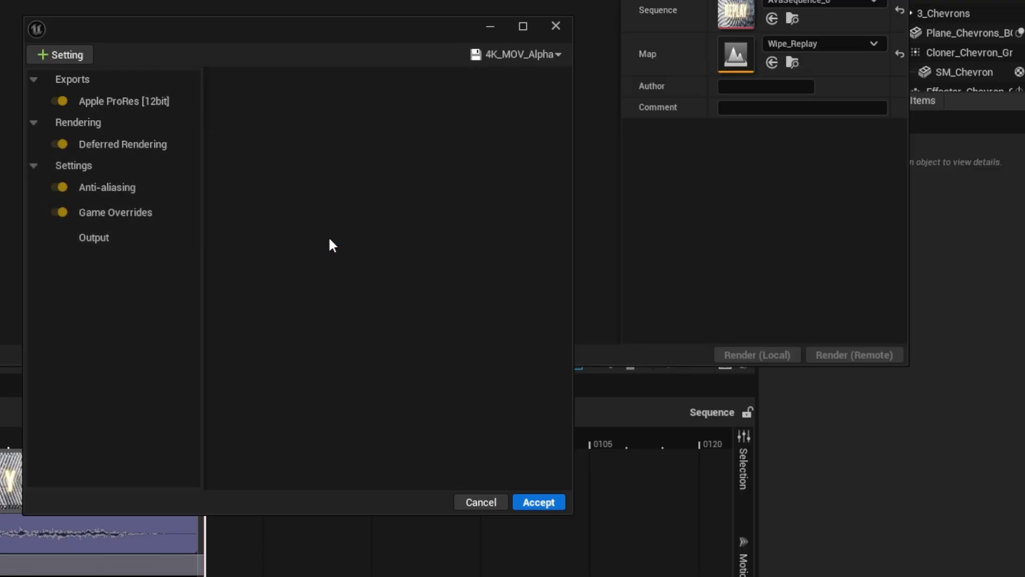
pyautogui.moveTo(267, 34); pyautogui.dragTo(264, 21)
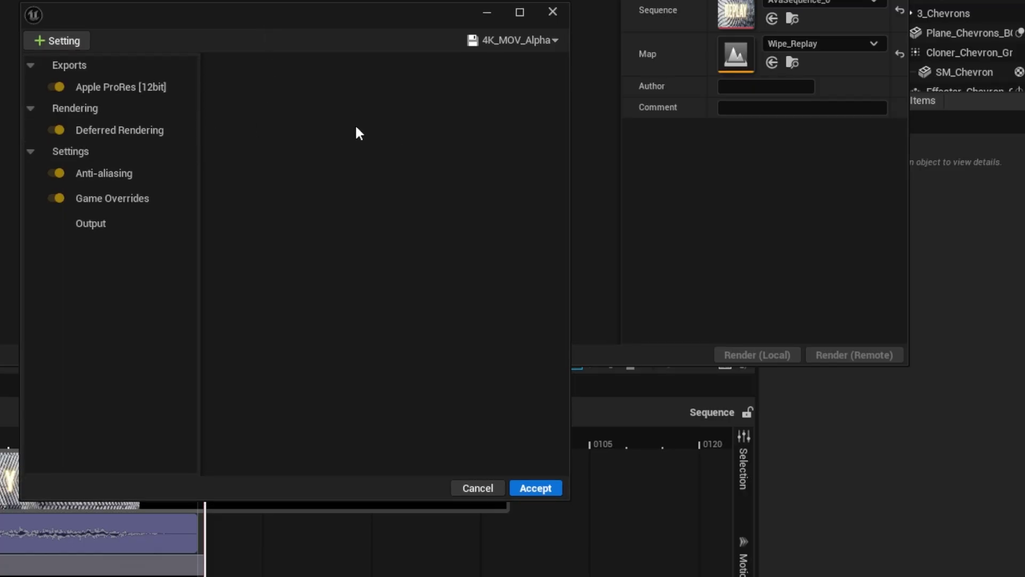
# Step: Review the preset's Apple ProRes, Deferred Rendering, Anti-aliasing, Game Overrides and Output settings
pyautogui.click(106, 87)
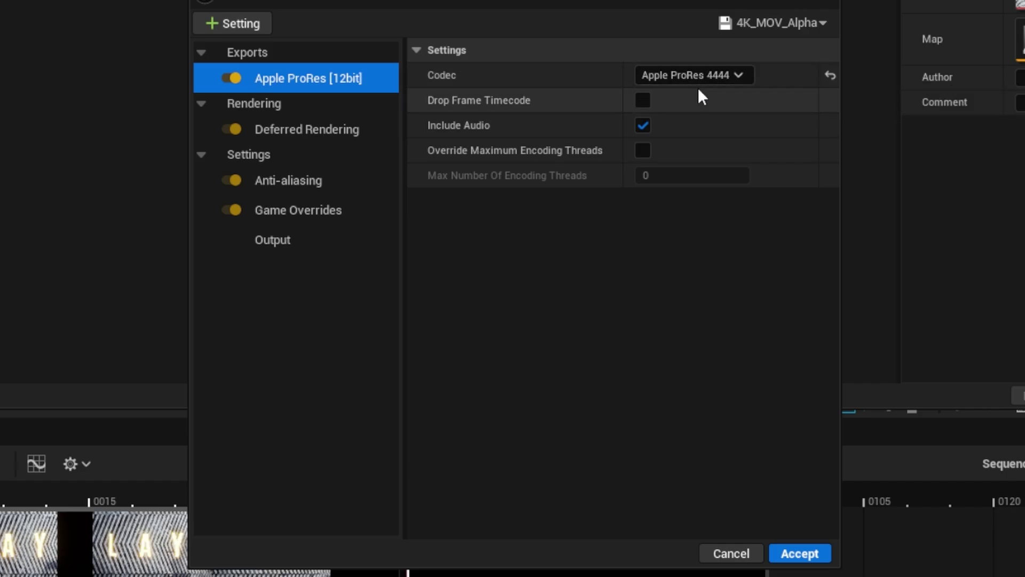
pyautogui.click(288, 134)
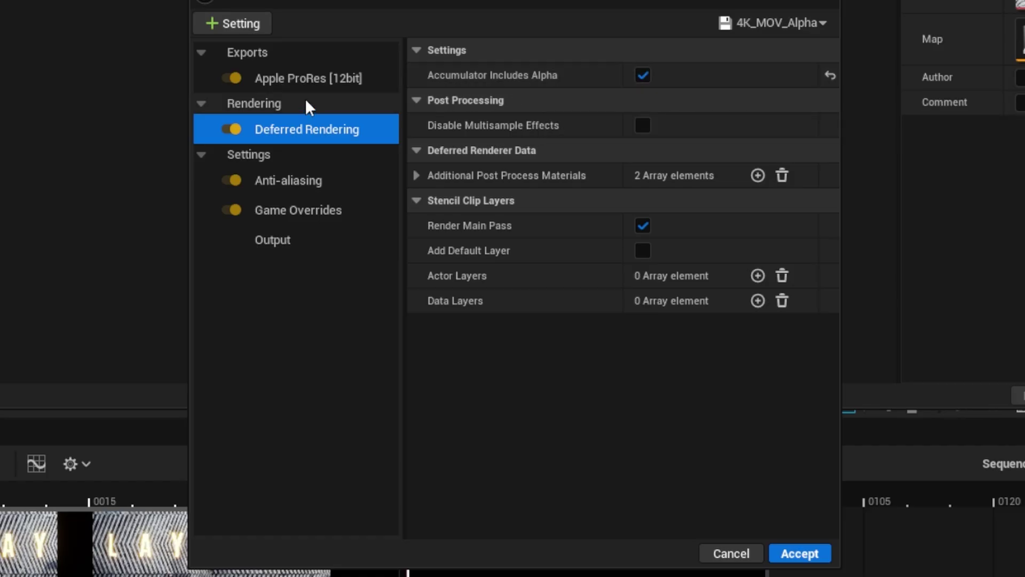
pyautogui.click(309, 81)
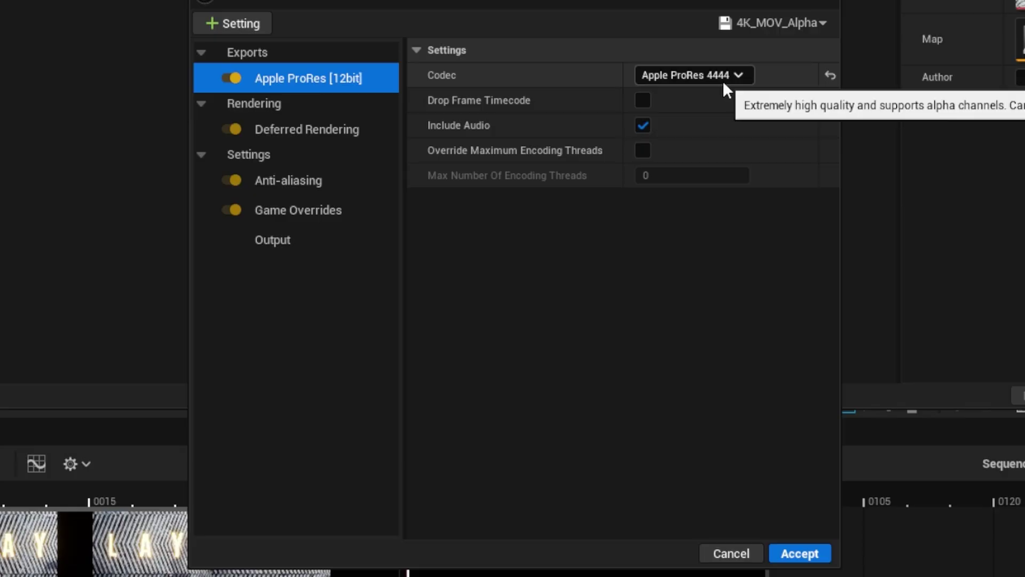
pyautogui.click(283, 135)
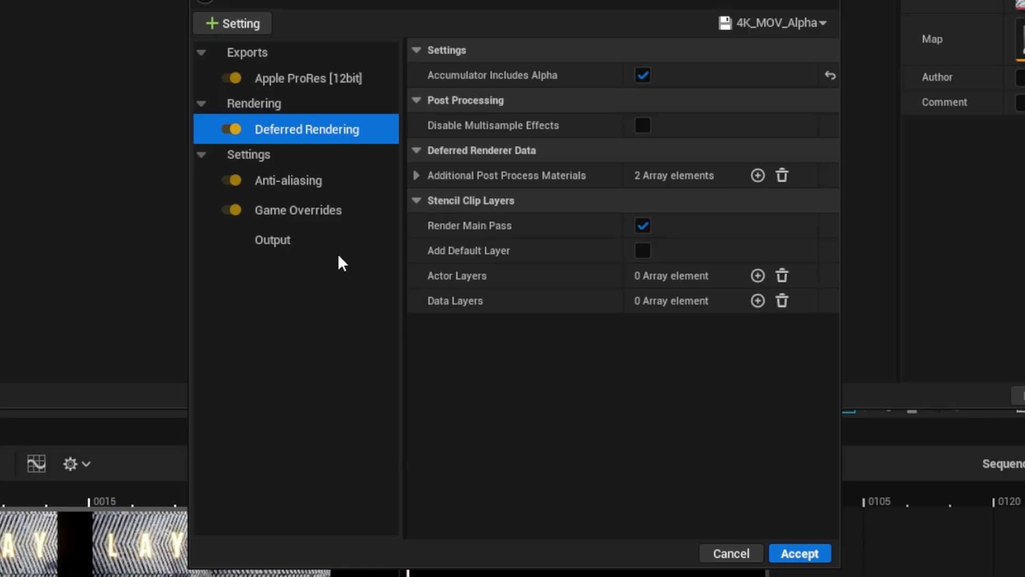
pyautogui.click(295, 181)
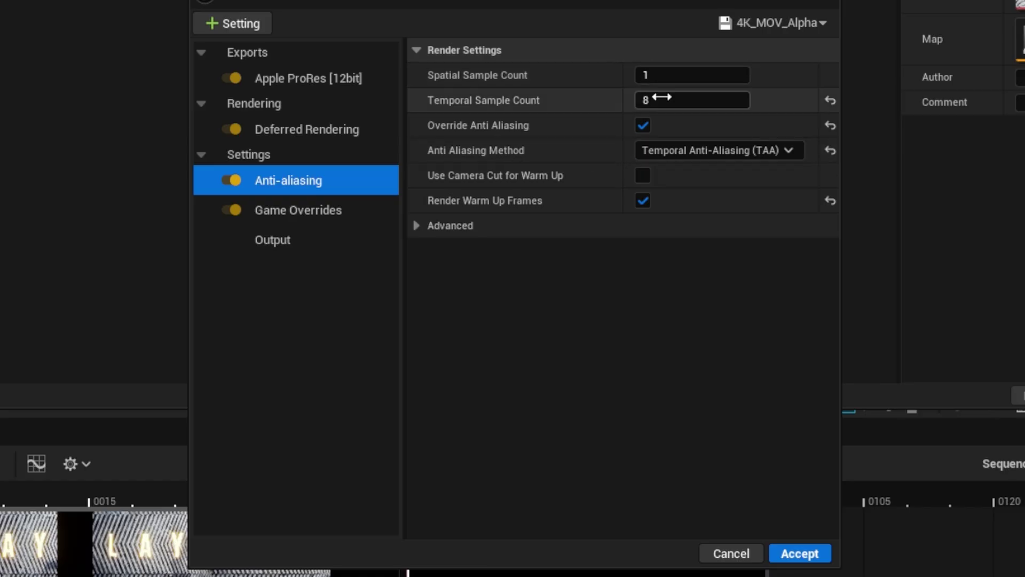
pyautogui.click(283, 211)
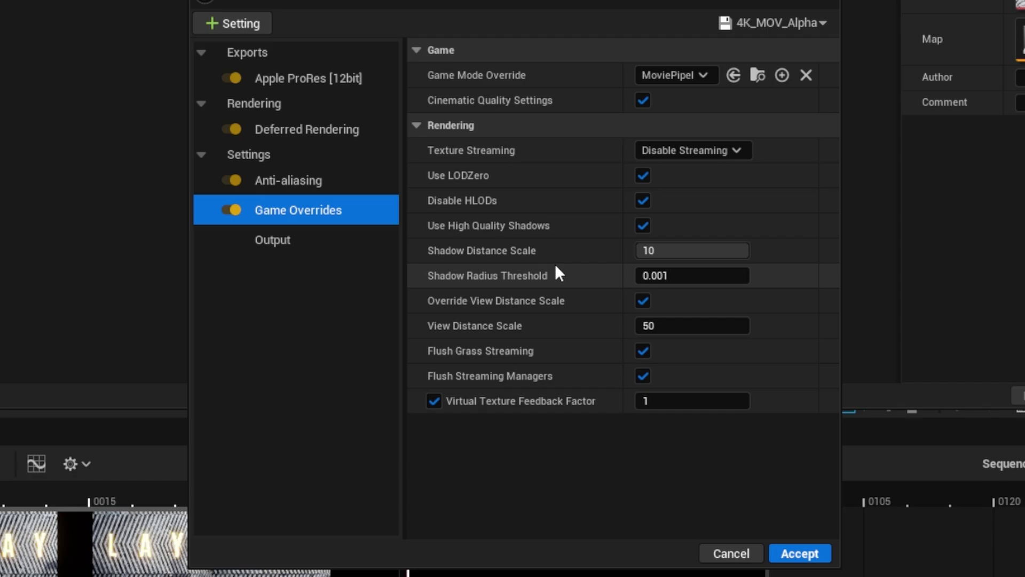
pyautogui.click(272, 243)
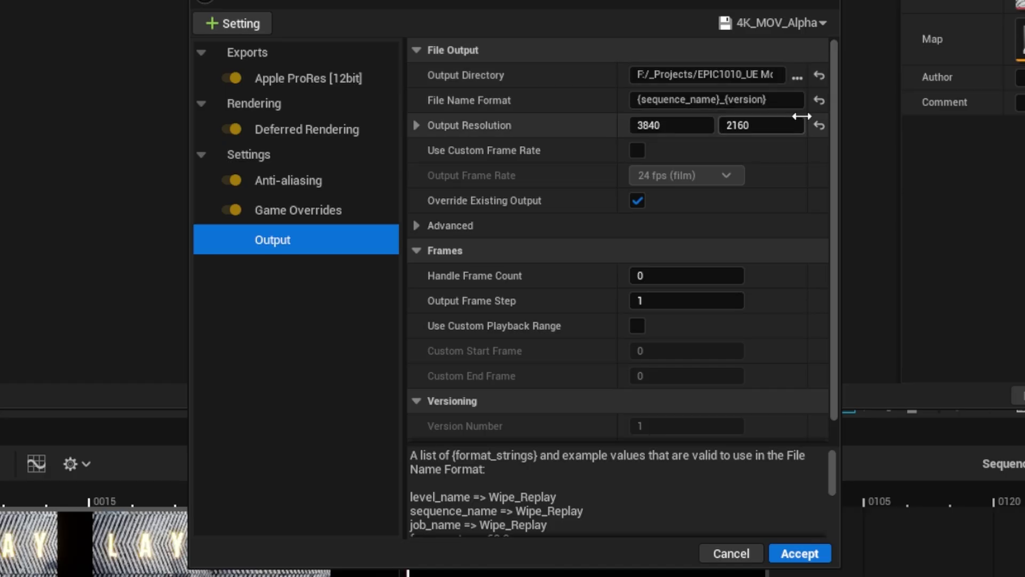
# Step: Widen the render settings window and read through the format strings available for the file name
pyautogui.moveTo(184, 128); pyautogui.dragTo(58, 130)
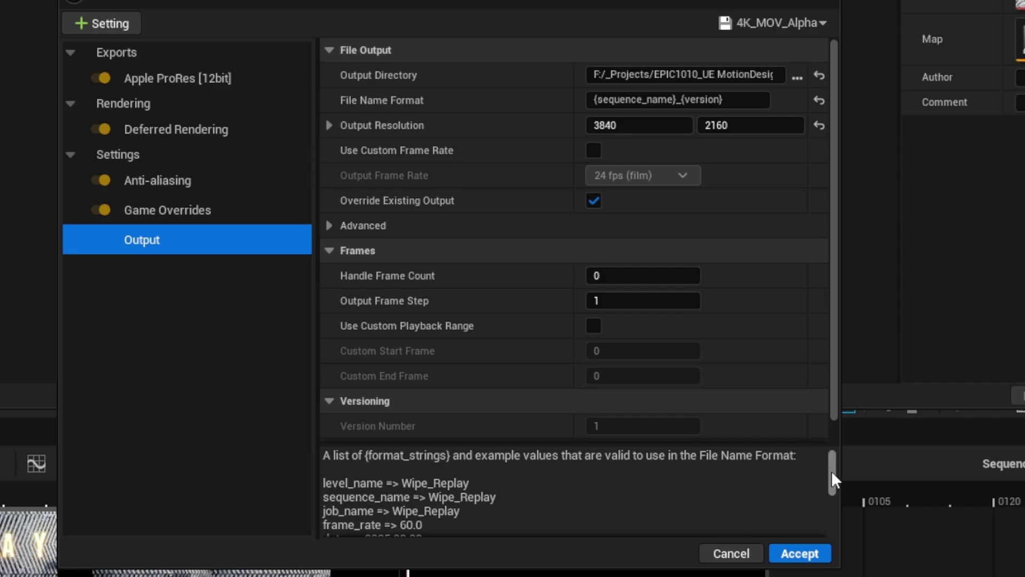
pyautogui.moveTo(831, 476); pyautogui.dragTo(831, 490)
pyautogui.scroll(-3, 340, 478)
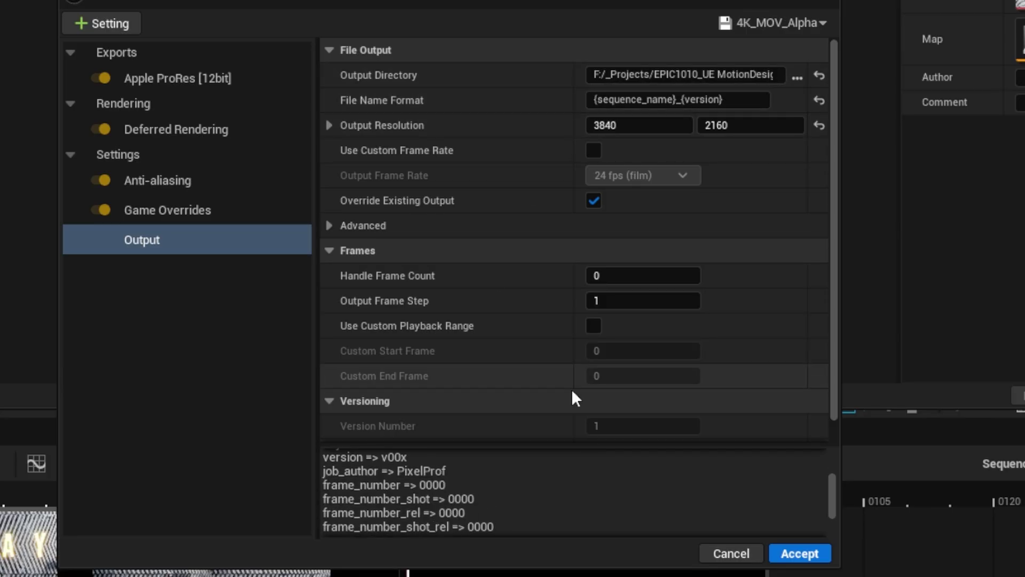
pyautogui.scroll(-1, 386, 485)
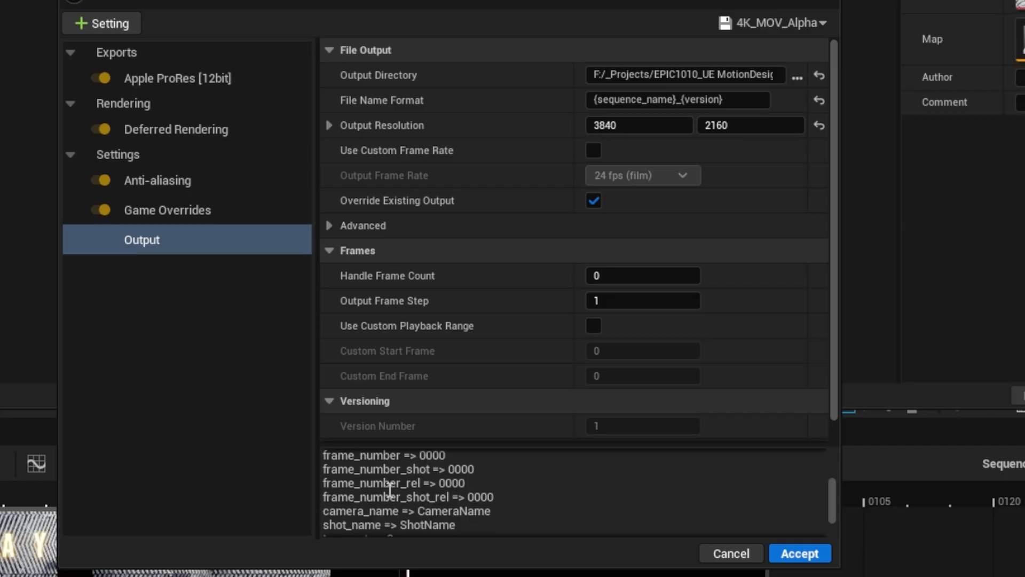
pyautogui.scroll(-1, 527, 508)
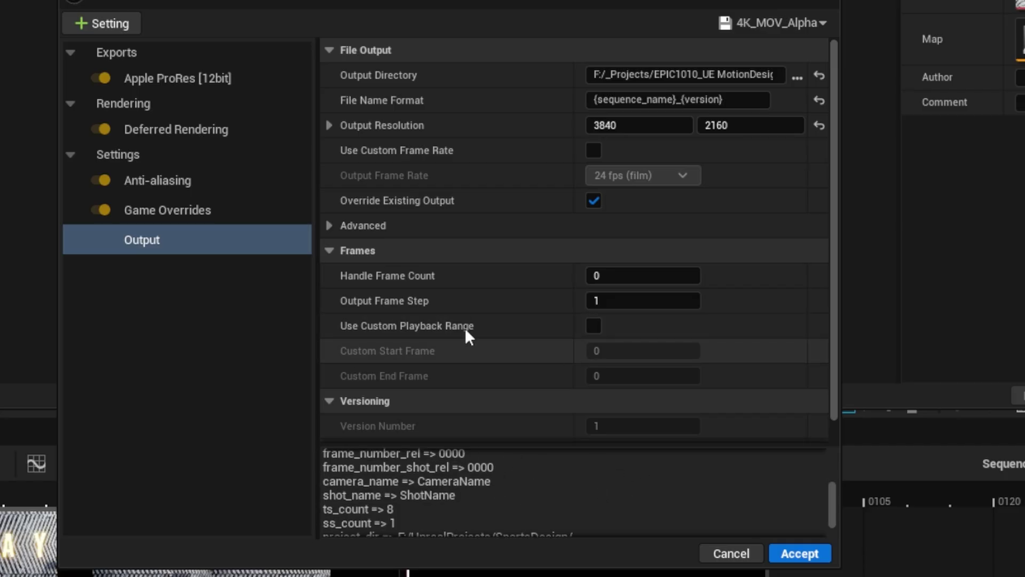
pyautogui.scroll(-1, 523, 490)
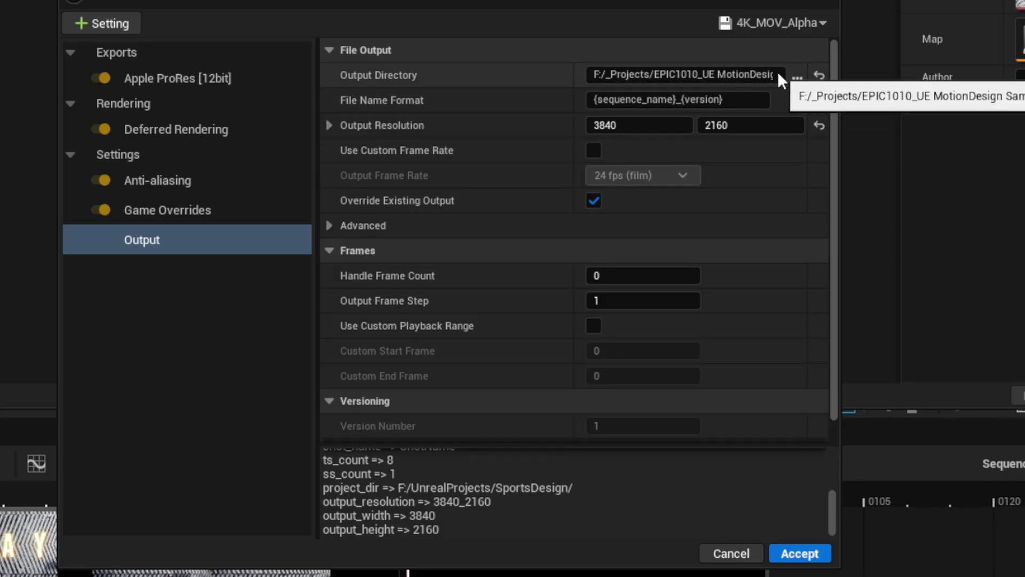
# Step: Set the render's output directory to {project_dir}/Saved/SportsRenders
pyautogui.click(746, 78)
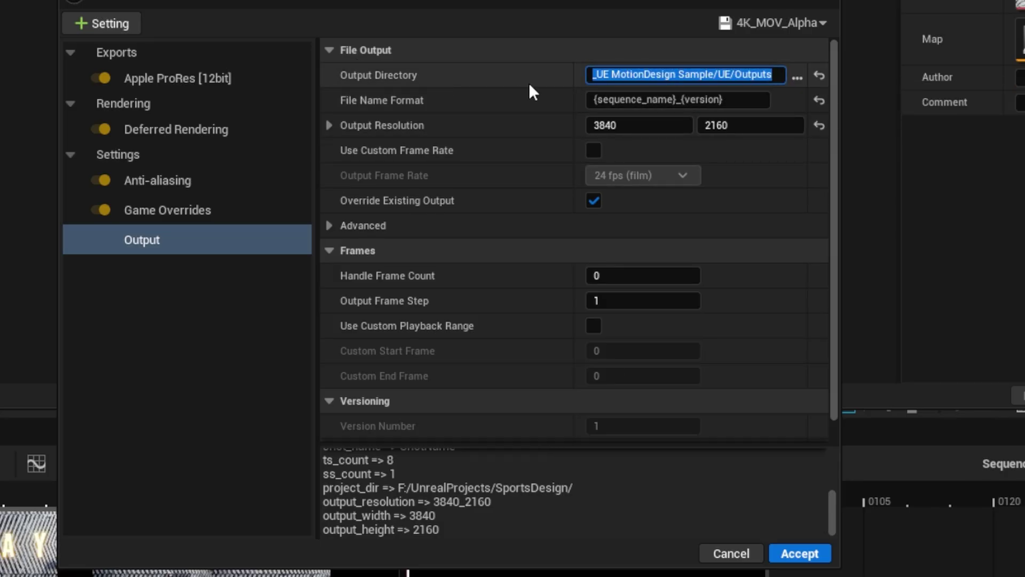
pyautogui.press('BackSpace')
pyautogui.write('{prj')
pyautogui.press('BackSpace')
pyautogui.write('oject')
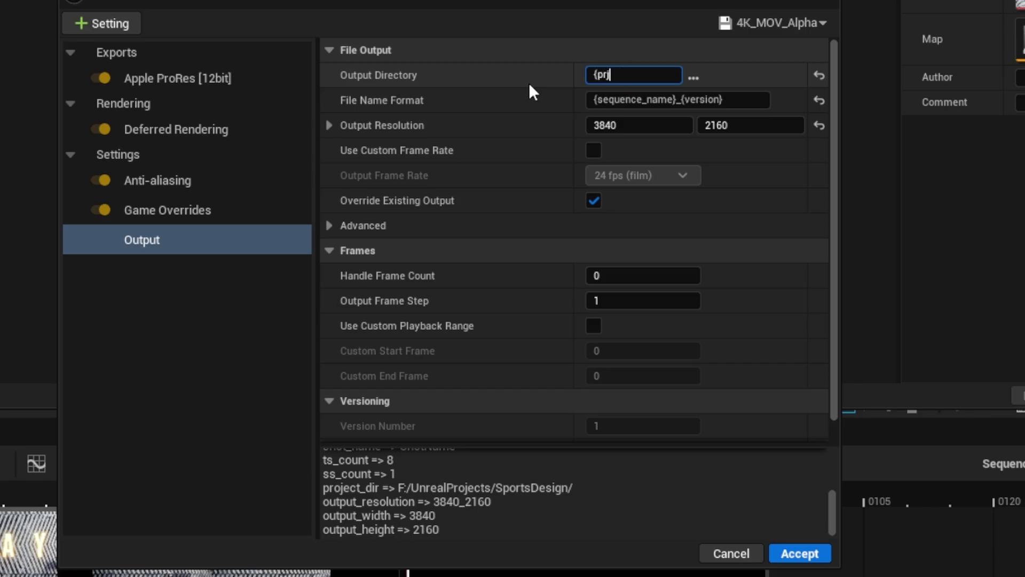
pyautogui.press('BackSpace')
pyautogui.write('oject_dir}')
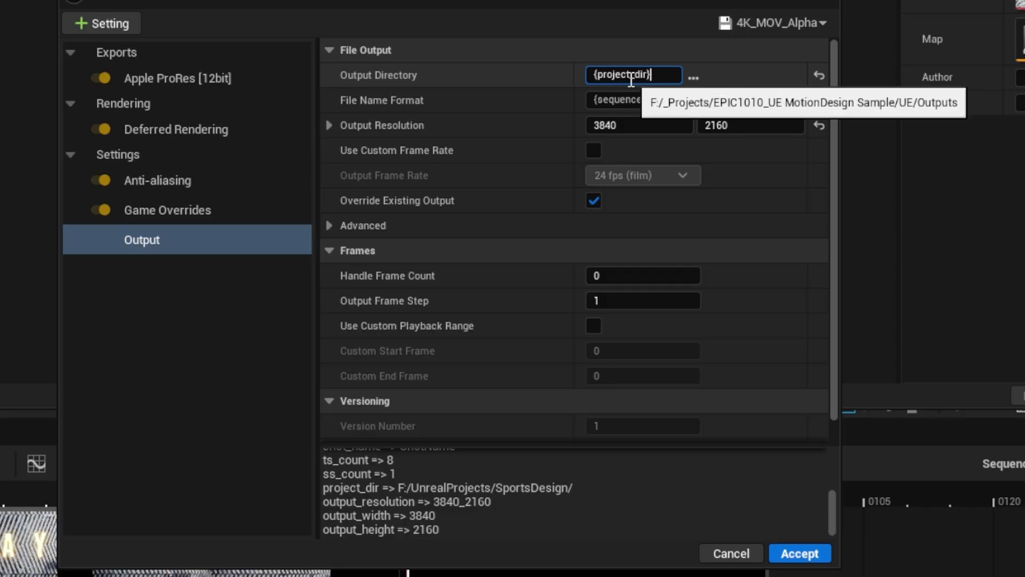
pyautogui.write('/Saved/SportsRenderes')
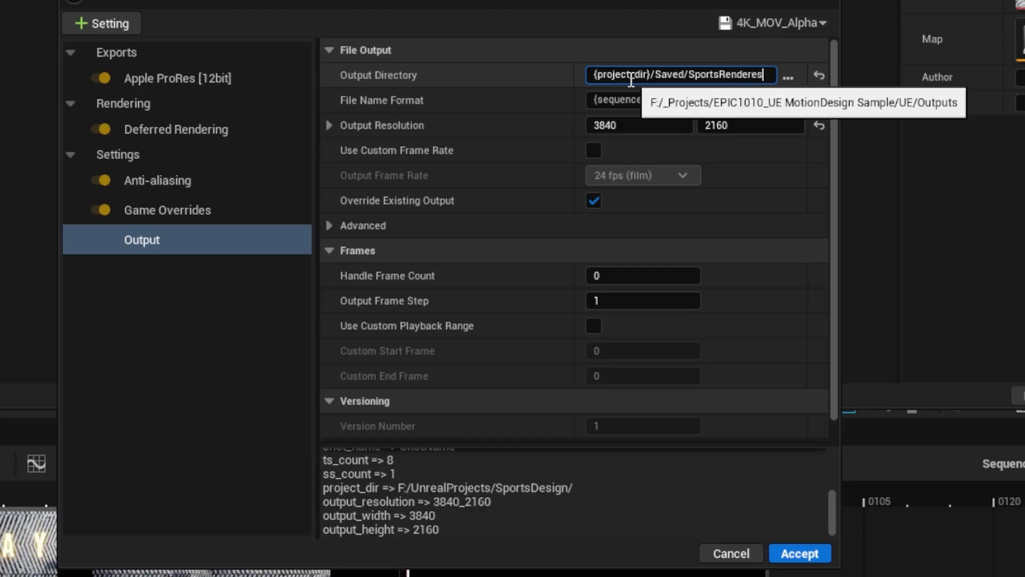
pyautogui.press('BackSpace')
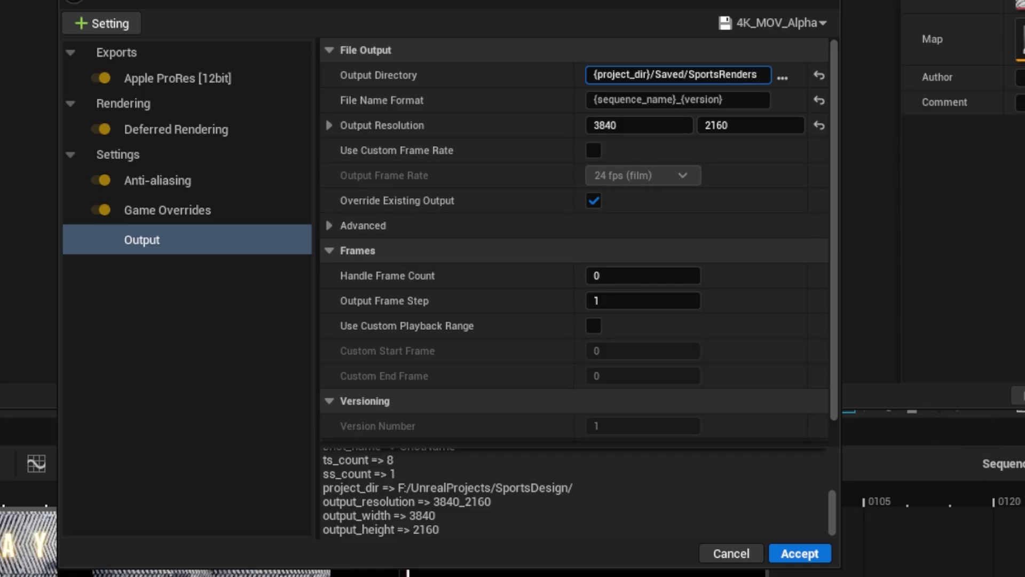
# Step: Replace the sequence name token in the file name format so it reads {level_name}_{version}
pyautogui.moveTo(642, 100); pyautogui.dragTo(598, 100)
pyautogui.write('level')
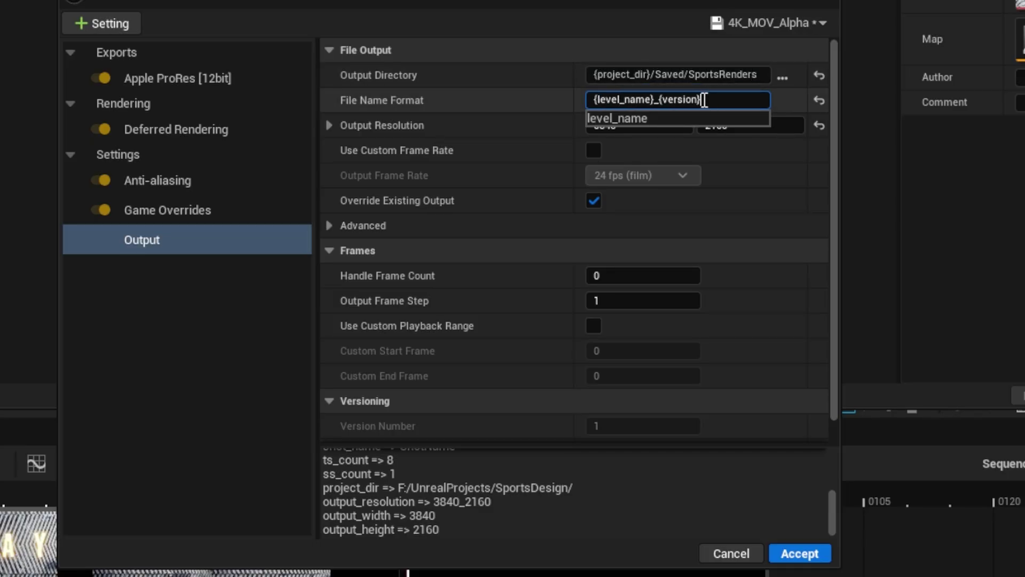
# Step: Apply the file name format and check the level_name entry in the list of format strings
pyautogui.click(675, 479)
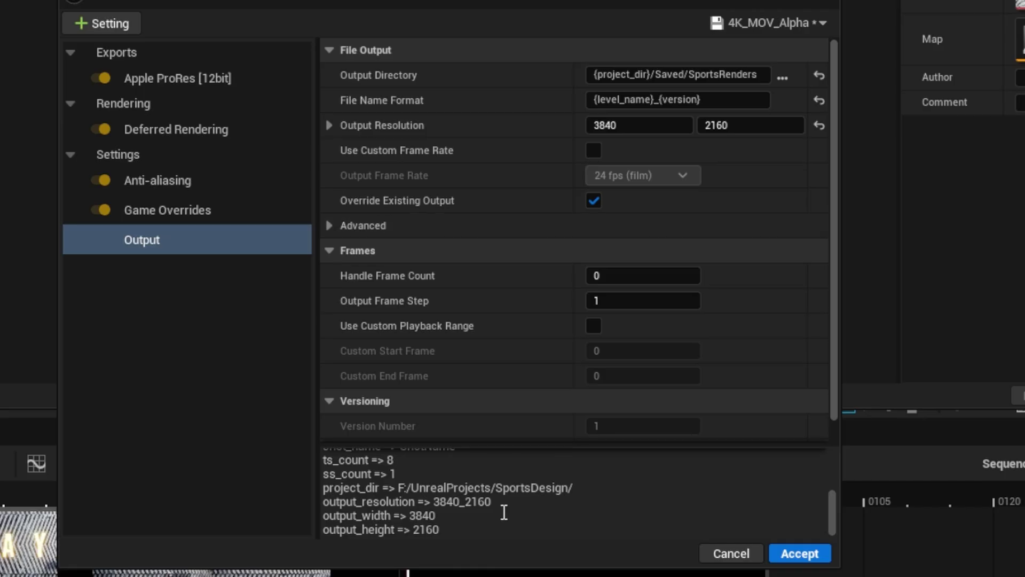
pyautogui.scroll(8, 504, 512)
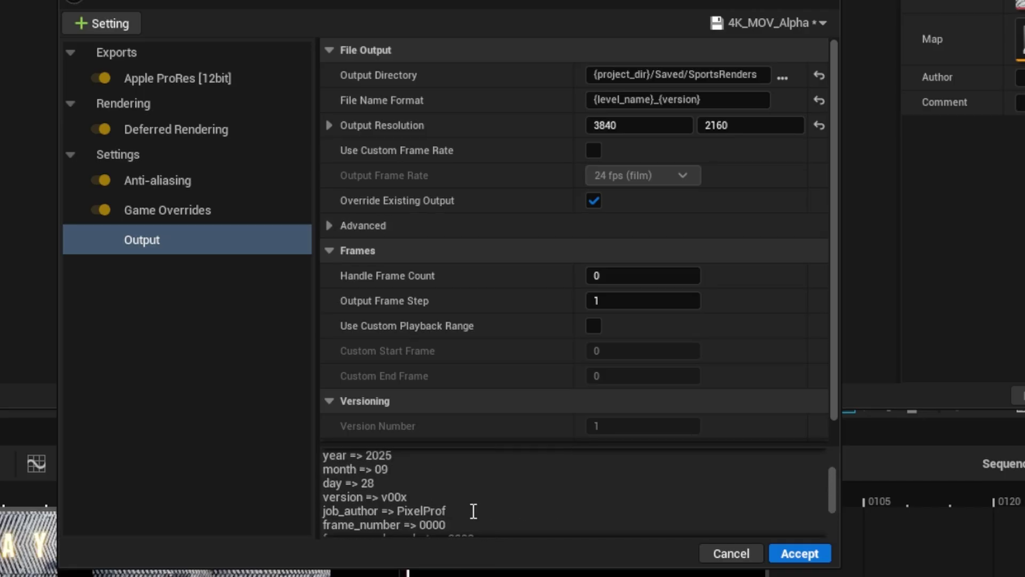
pyautogui.scroll(3, 473, 511)
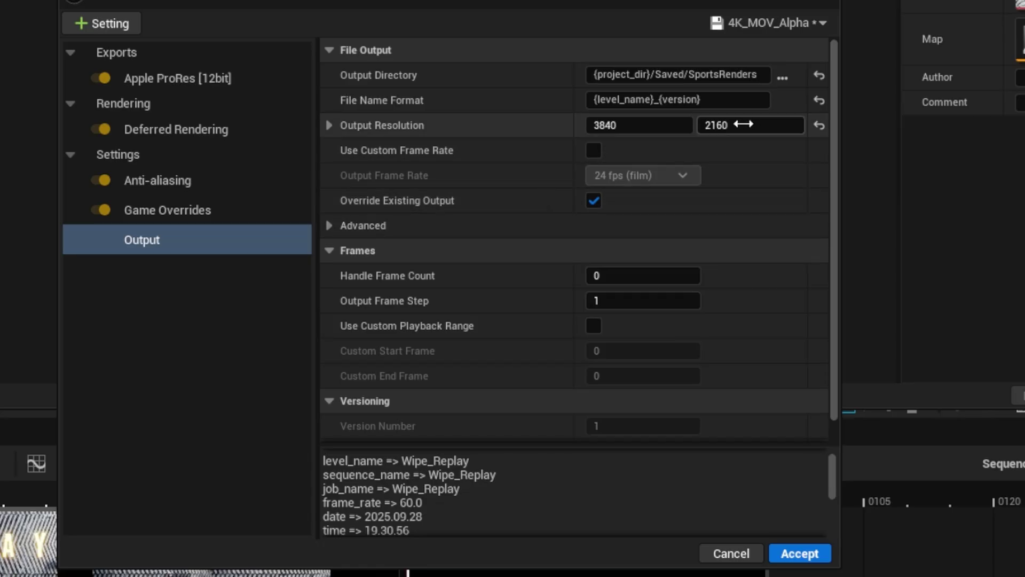
# Step: Save the current render settings as a new preset named PixelProfPreset in the _RenderPresets folder
pyautogui.click(823, 23)
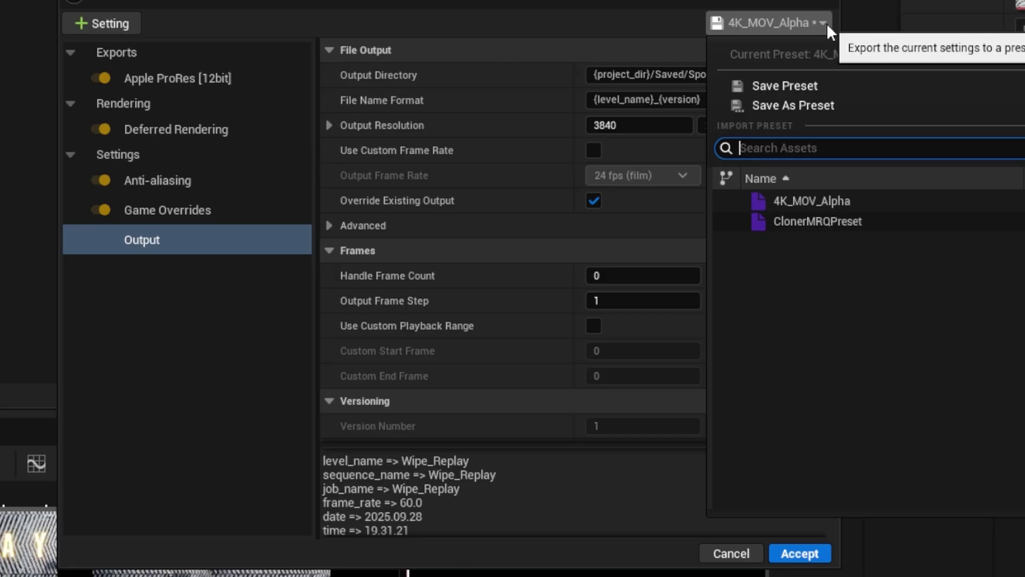
pyautogui.click(789, 105)
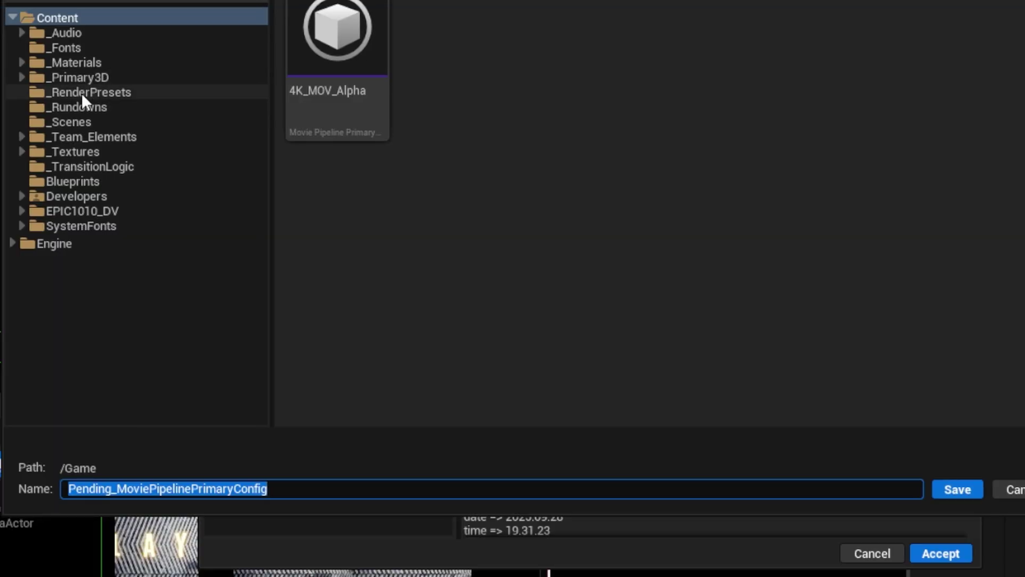
pyautogui.click(19, 92)
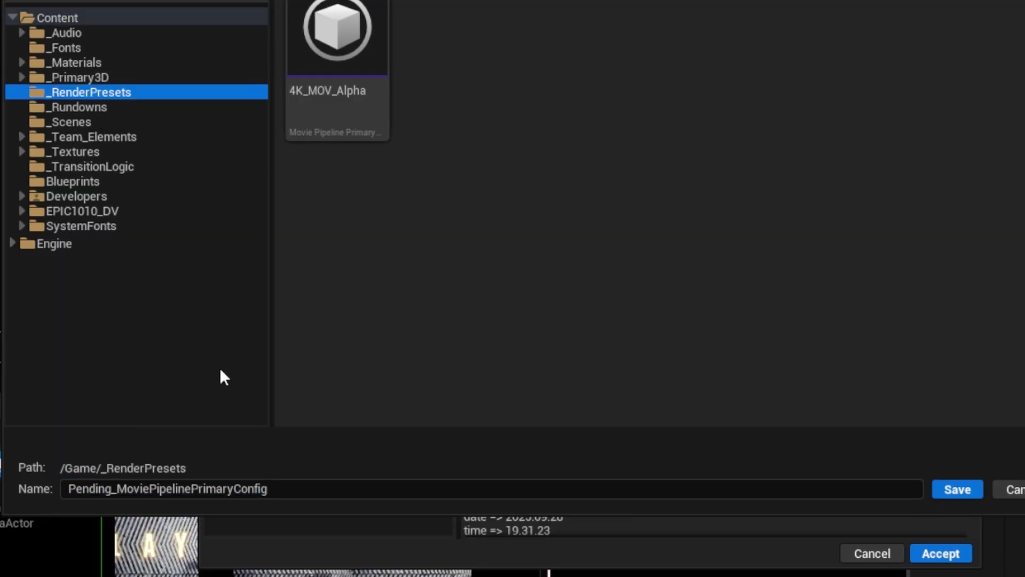
pyautogui.click(319, 488)
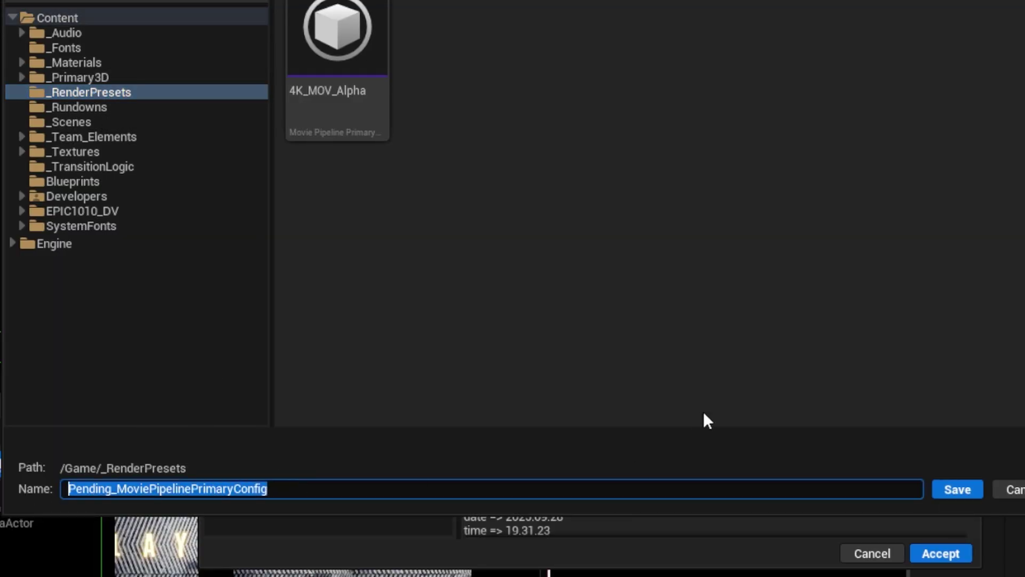
pyautogui.write('PixelProj')
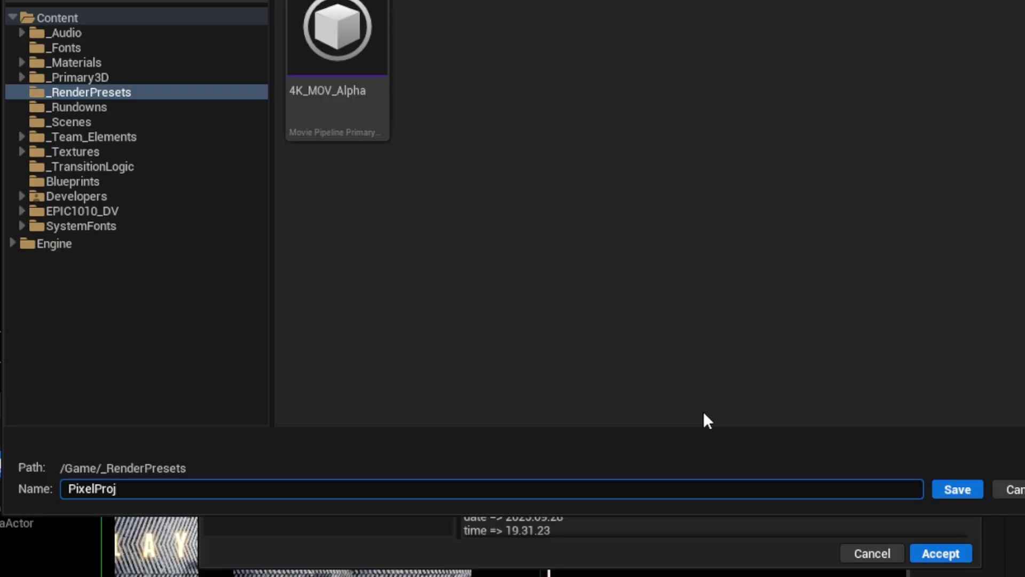
pyautogui.write('Present')
pyautogui.press('BackSpace')
pyautogui.press('BackSpace')
pyautogui.click(957, 489)
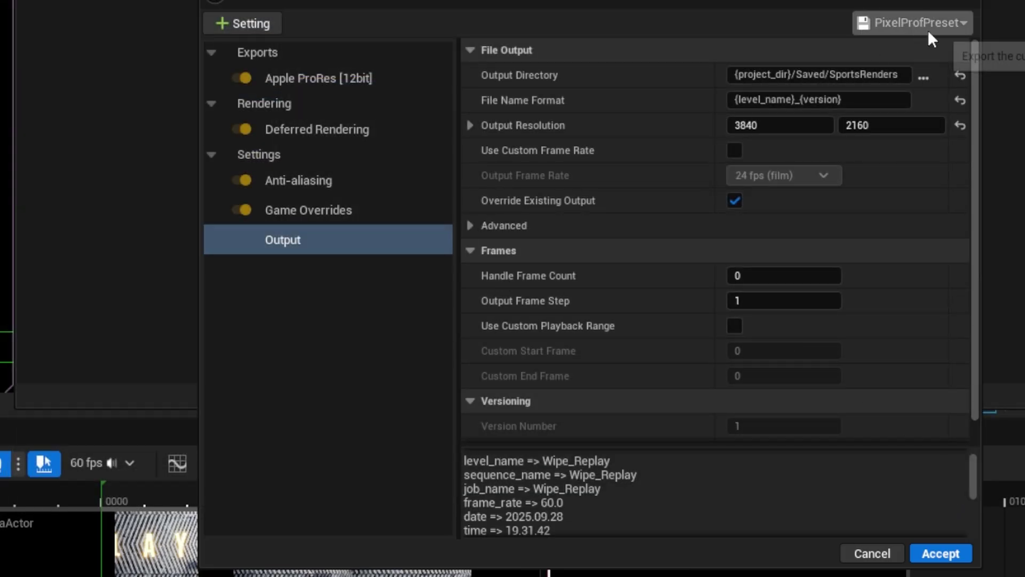
# Step: Accept the render settings and render the Wipe_Replay job locally
pyautogui.click(940, 553)
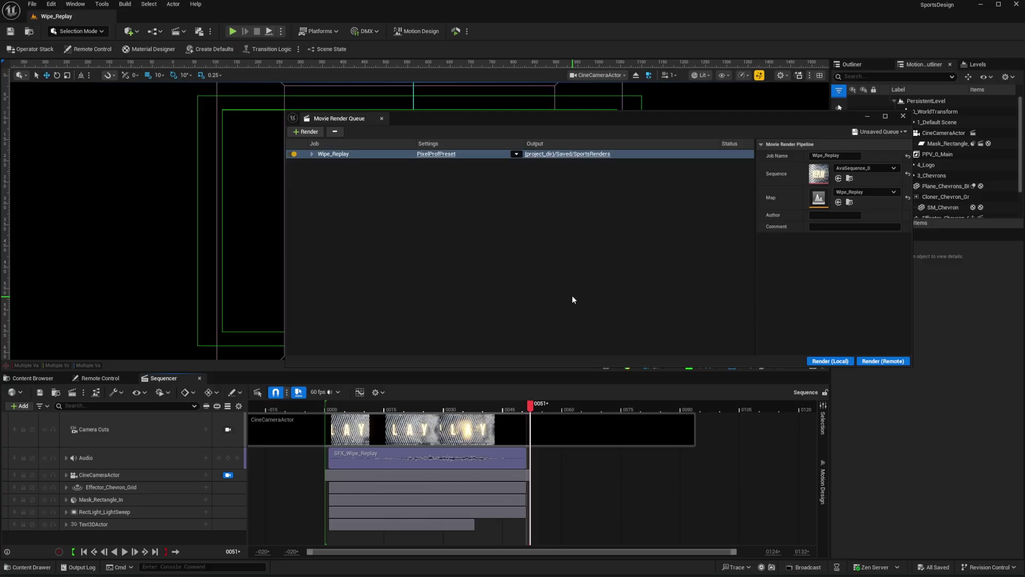
pyautogui.click(830, 362)
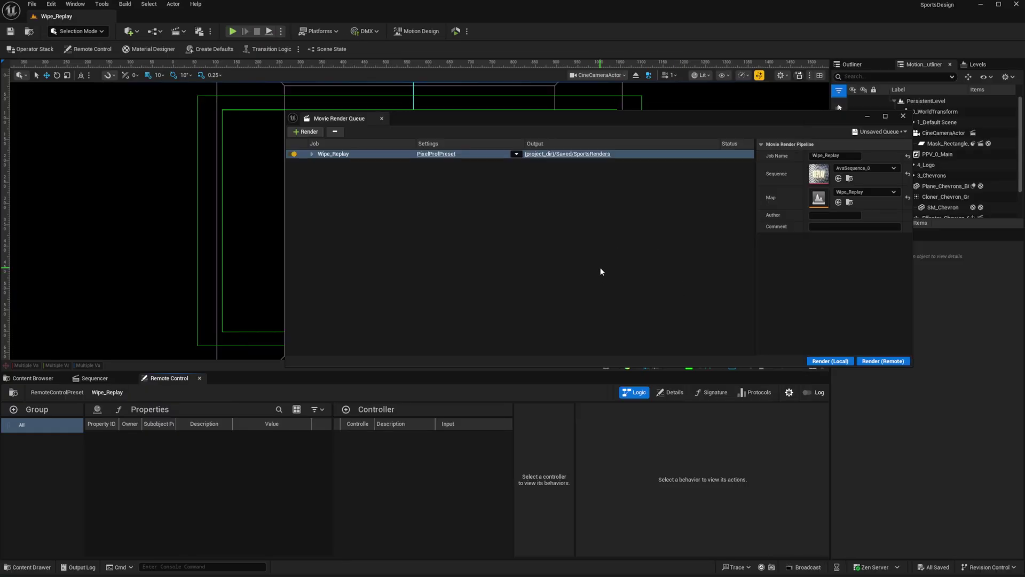
# Step: Switch to DaVinci Resolve and import Wipe_Replay_v001.mov from F:/UnrealProjects/SportsDesign/Saved/SportsRenders into the media pool
pyautogui.hotkey('alt', 'Tab')
pyautogui.click(443, 289)
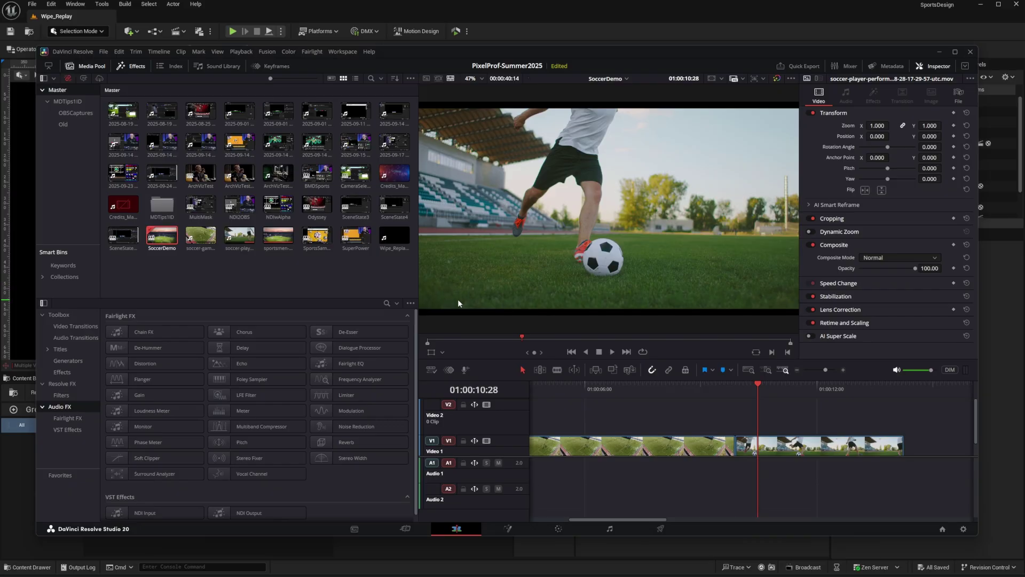
pyautogui.rightClick(236, 274)
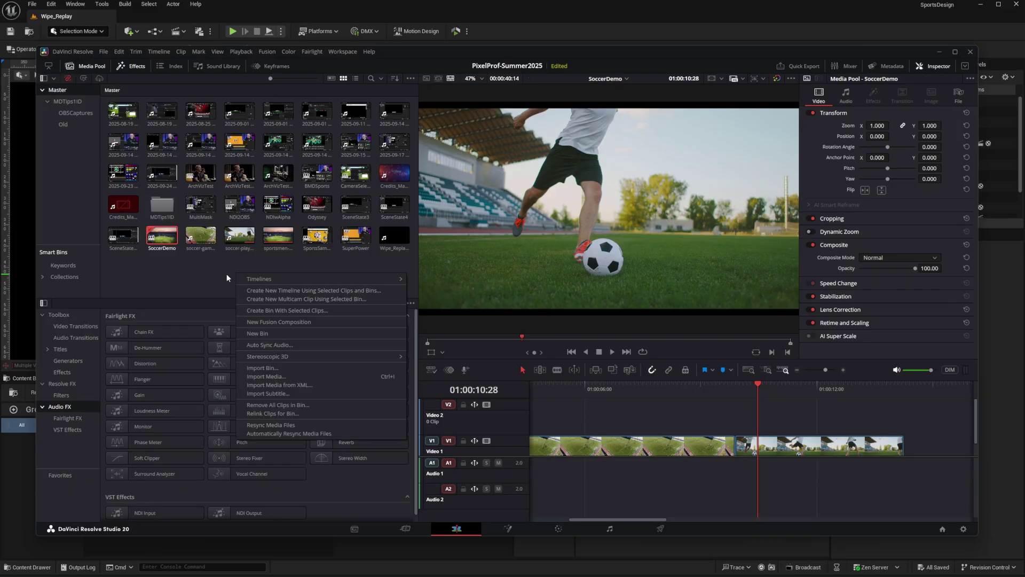
pyautogui.click(275, 375)
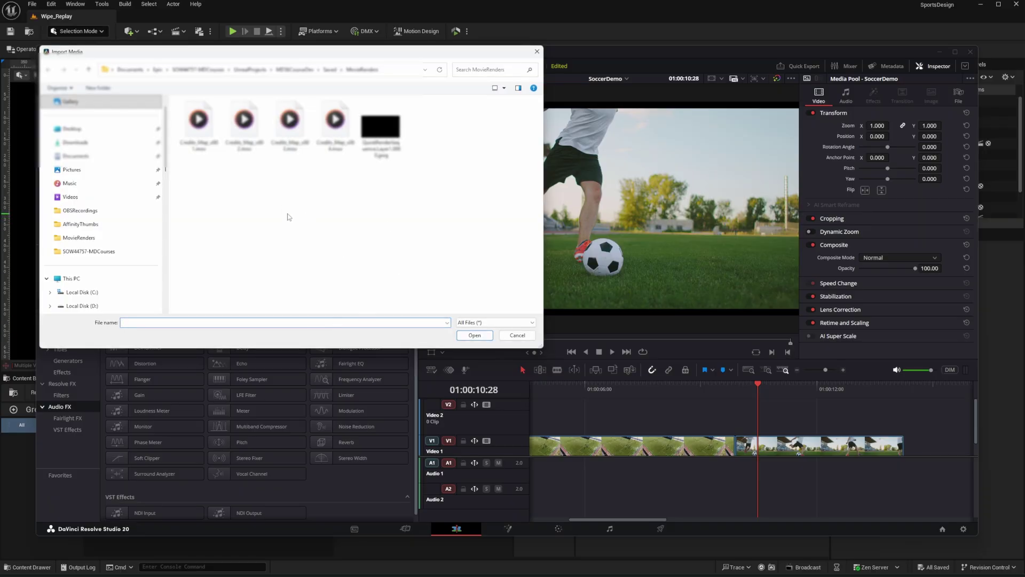
pyautogui.scroll(-3, 124, 208)
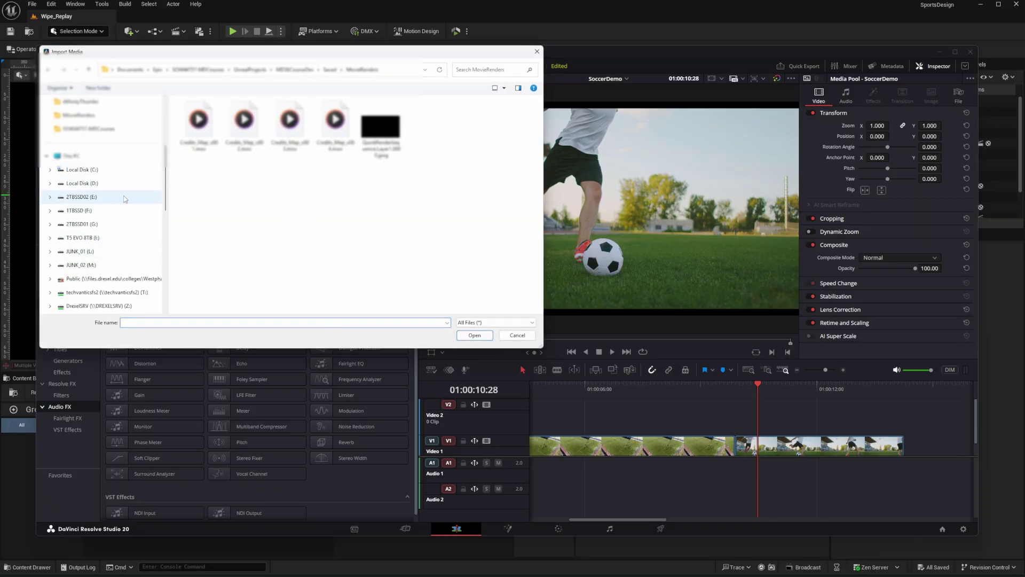
pyautogui.click(83, 212)
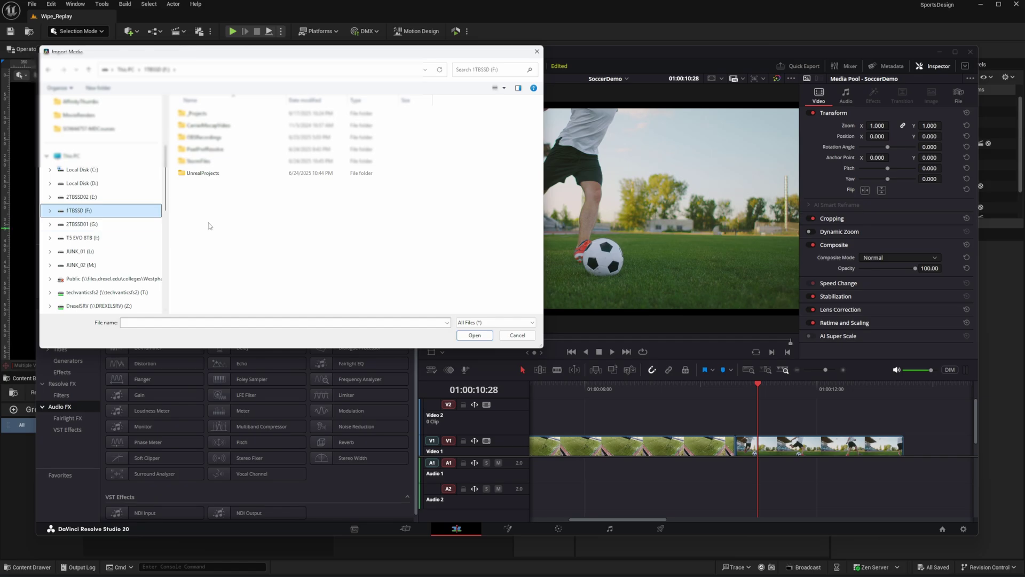
pyautogui.doubleClick(203, 174)
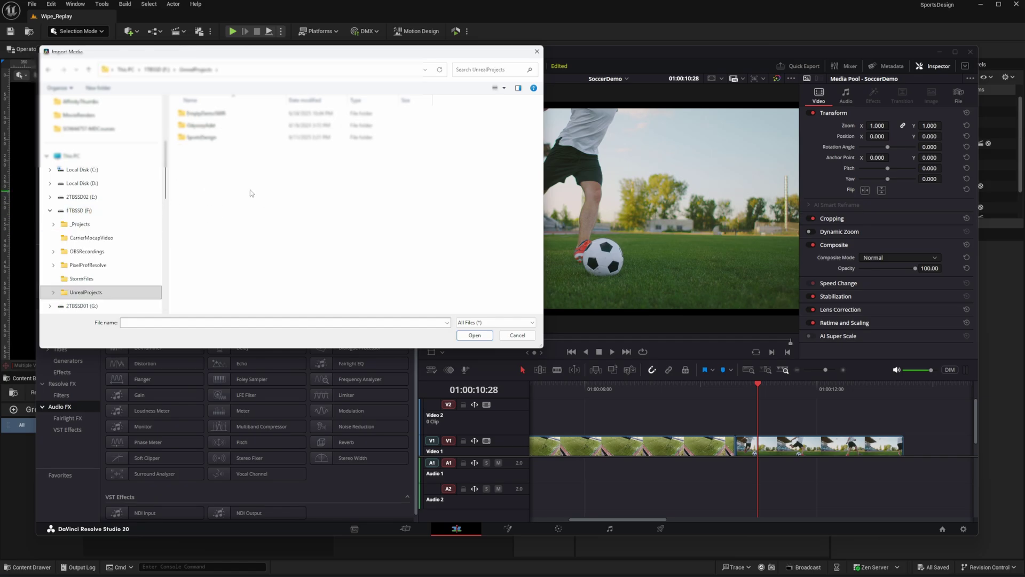
pyautogui.doubleClick(195, 137)
pyautogui.doubleClick(198, 160)
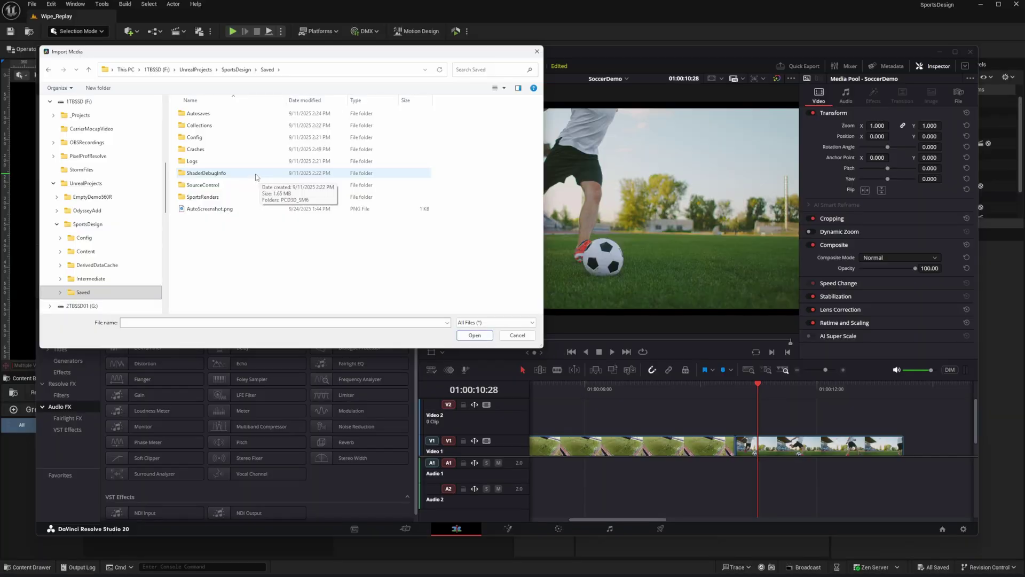
pyautogui.doubleClick(206, 197)
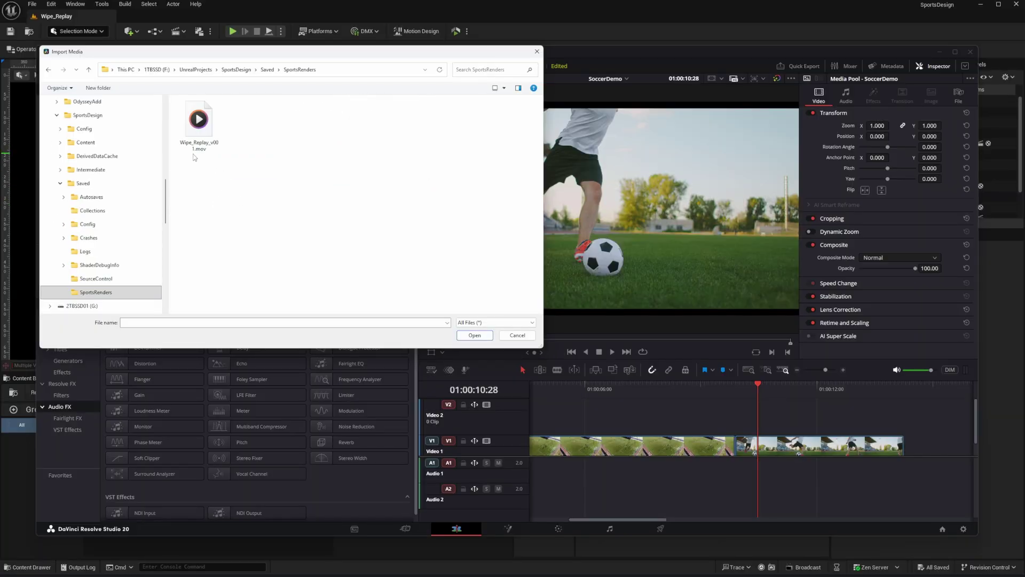
pyautogui.click(205, 148)
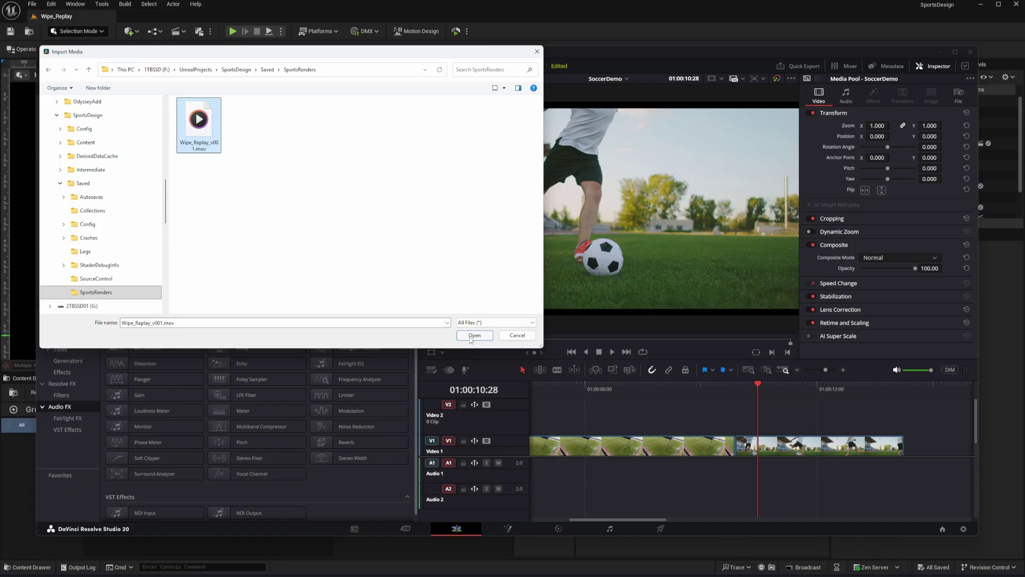
pyautogui.click(473, 336)
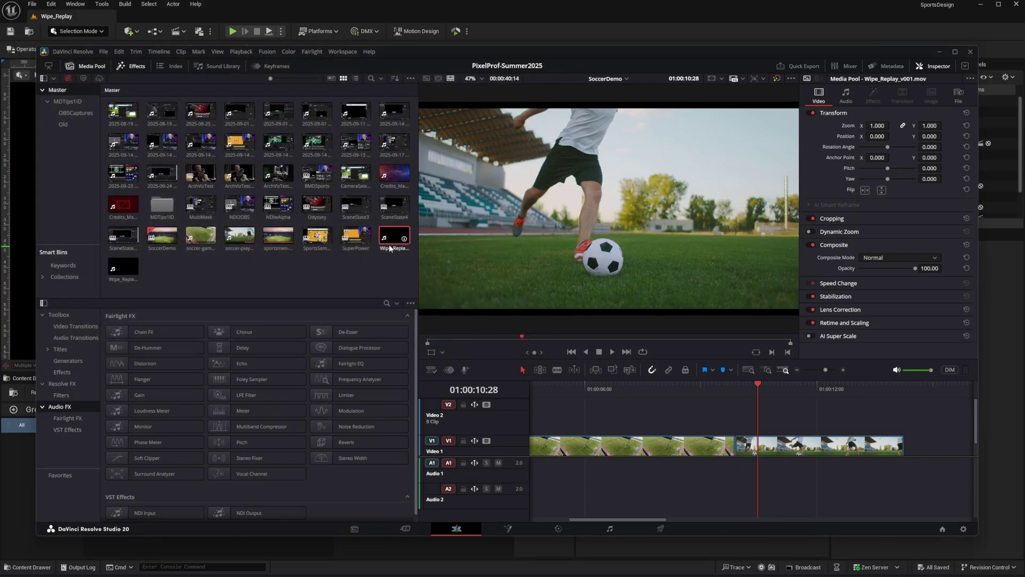
# Step: Place Wipe_Replay_v001.mov on Video 2 over the cut between the two soccer clips and play the timeline
pyautogui.moveTo(394, 237); pyautogui.dragTo(719, 414)
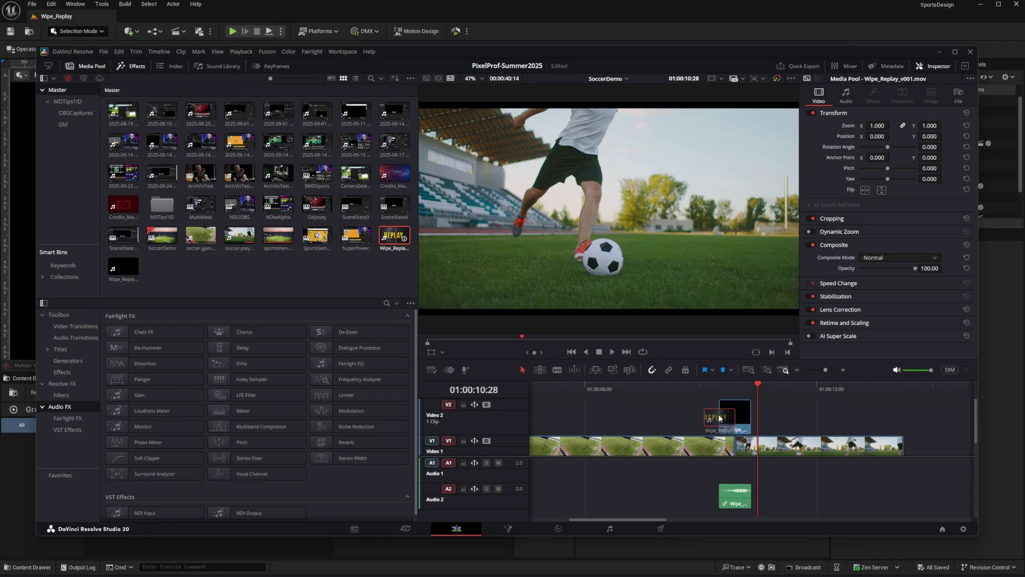
pyautogui.click(740, 445)
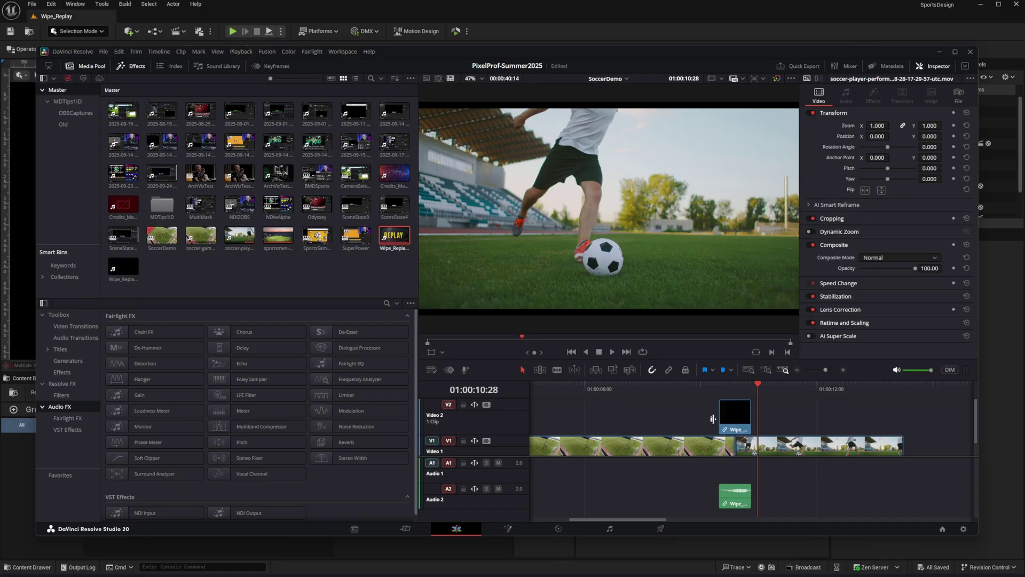
pyautogui.click(704, 393)
pyautogui.click(612, 352)
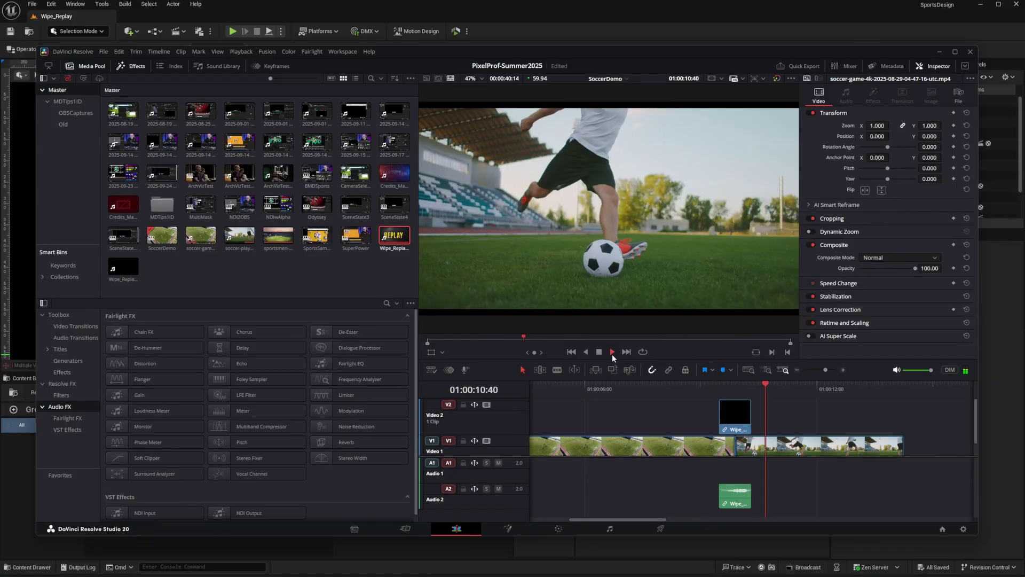
pyautogui.click(611, 352)
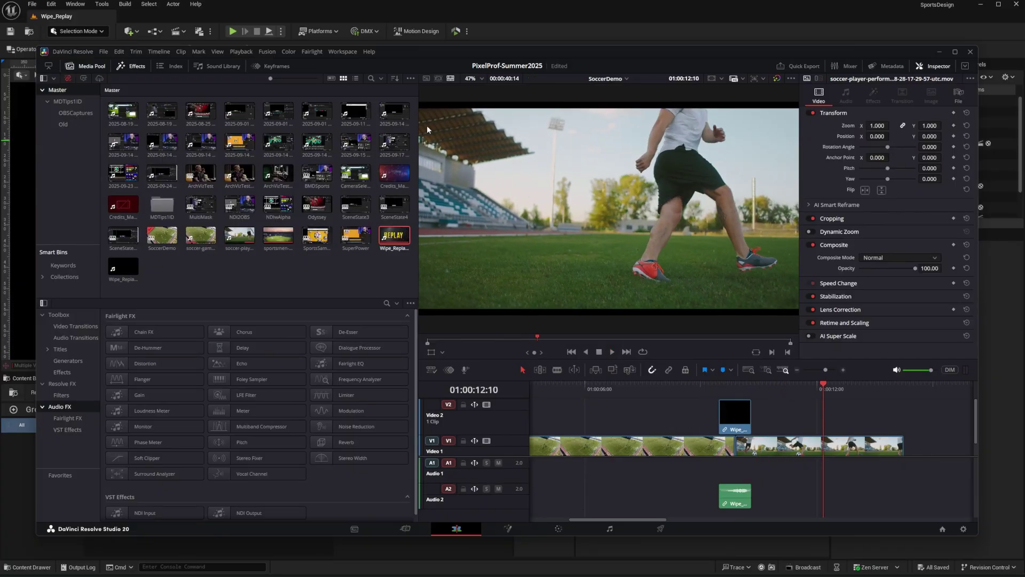
# Step: Switch back to Unreal Editor and close the Movie Render Queue window
pyautogui.click(347, 12)
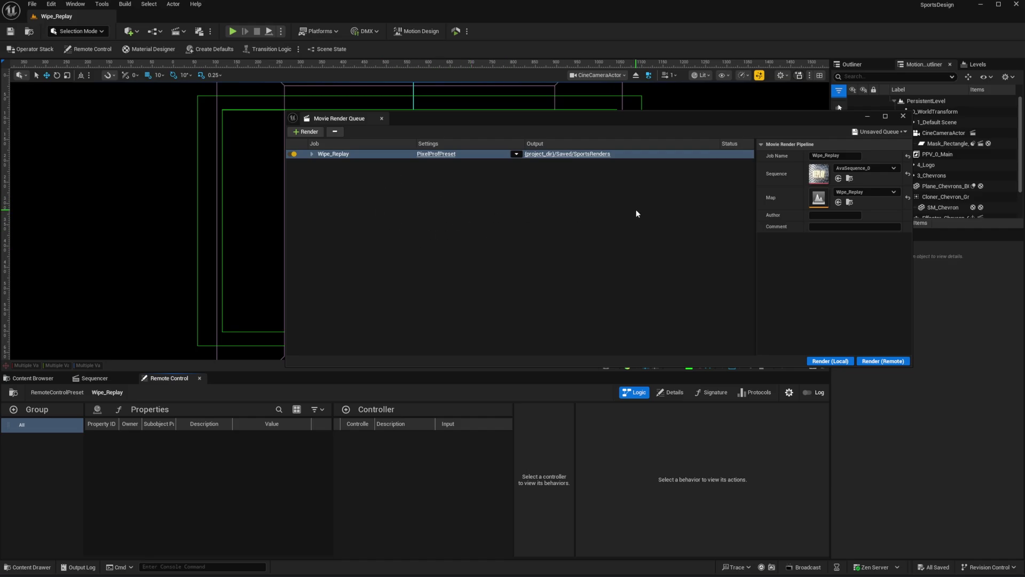
pyautogui.click(903, 116)
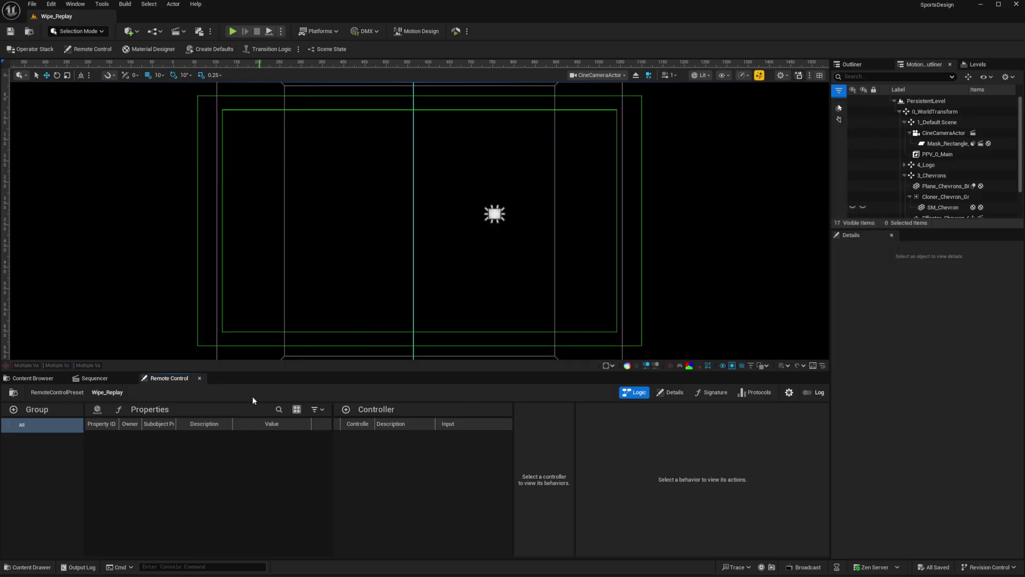
# Step: Open the Rundown_FullScreens asset from the Content/_Rundowns folder
pyautogui.click(37, 377)
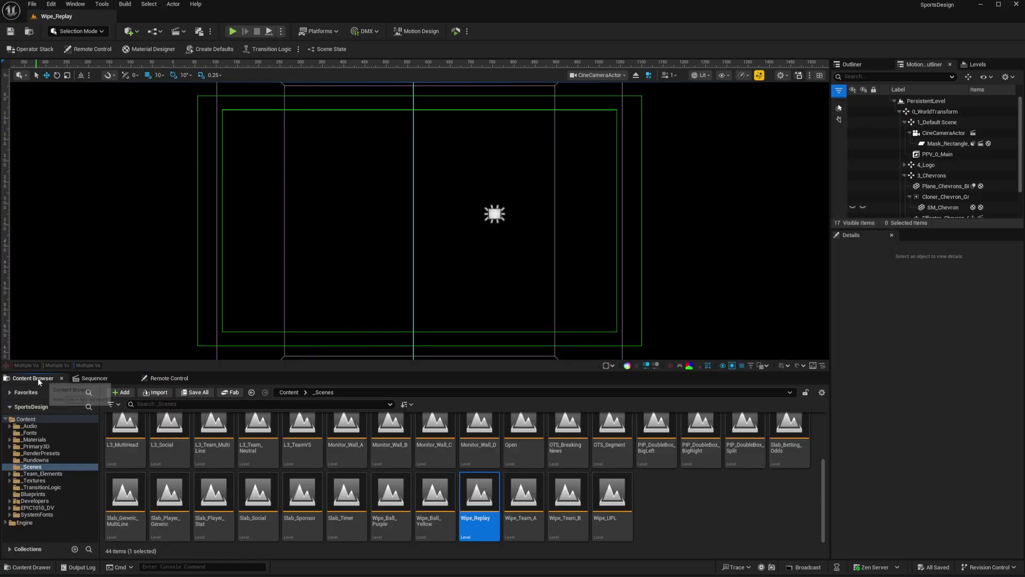
pyautogui.click(288, 392)
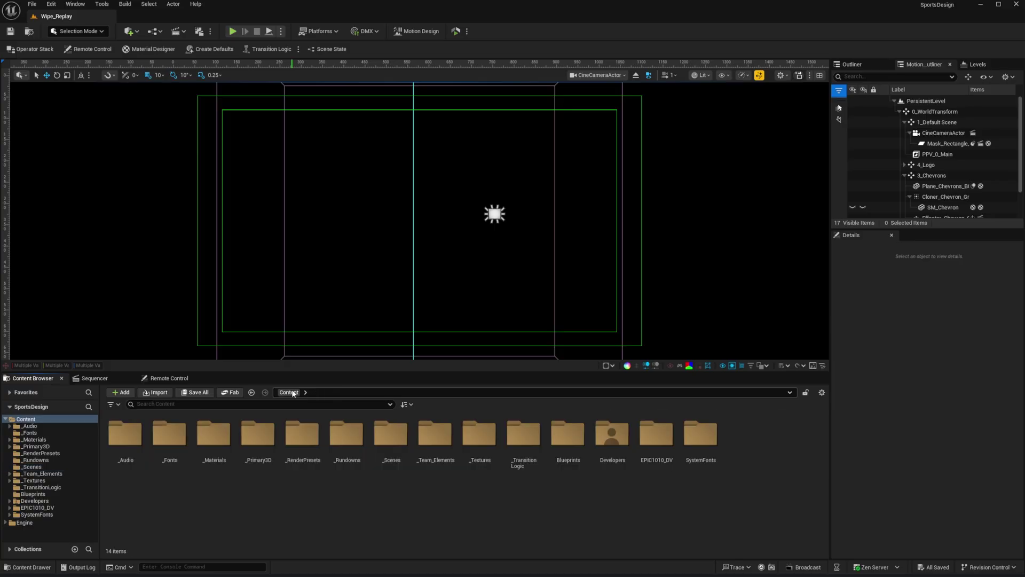
pyautogui.doubleClick(346, 434)
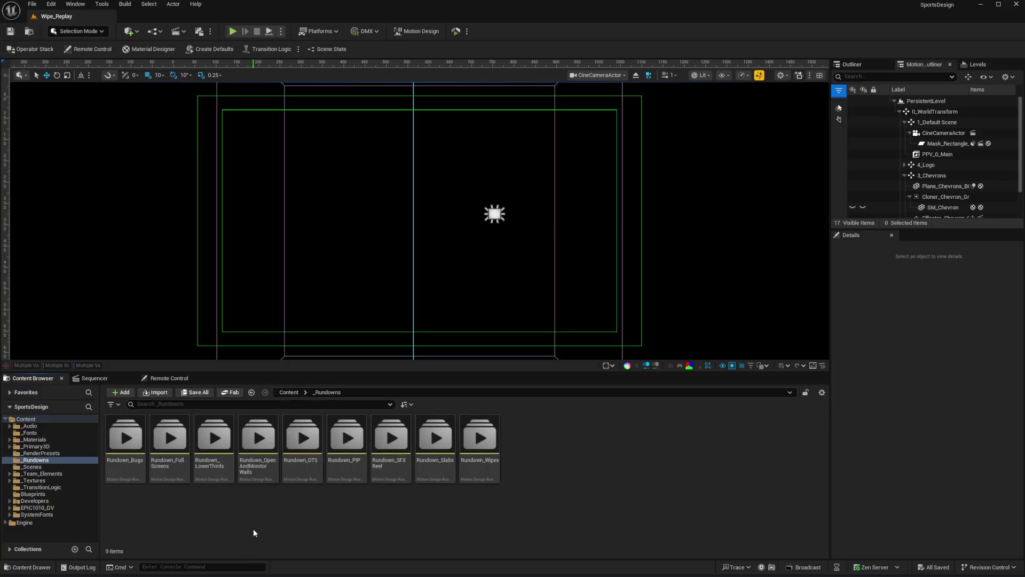
pyautogui.click(181, 438)
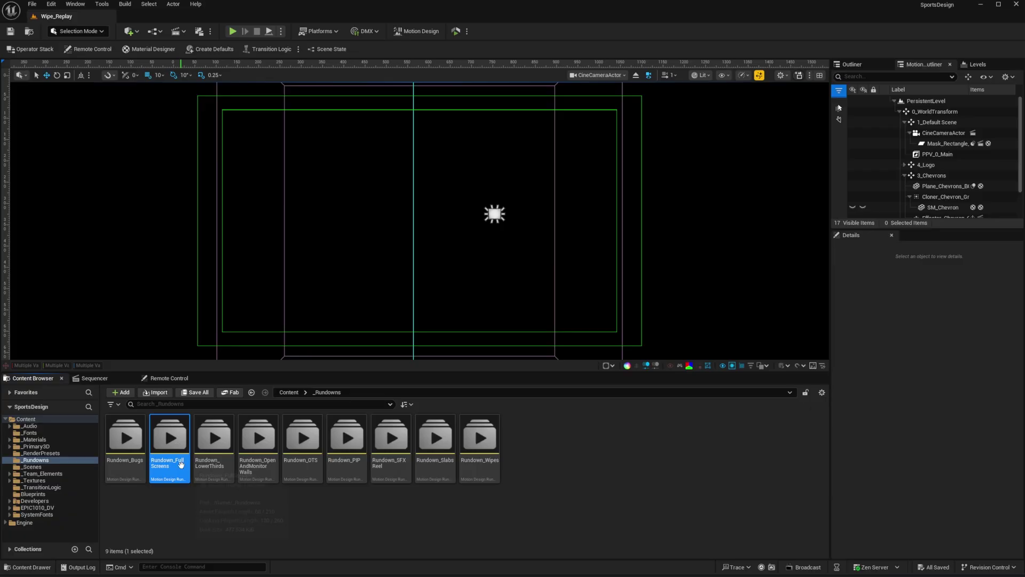
pyautogui.doubleClick(181, 438)
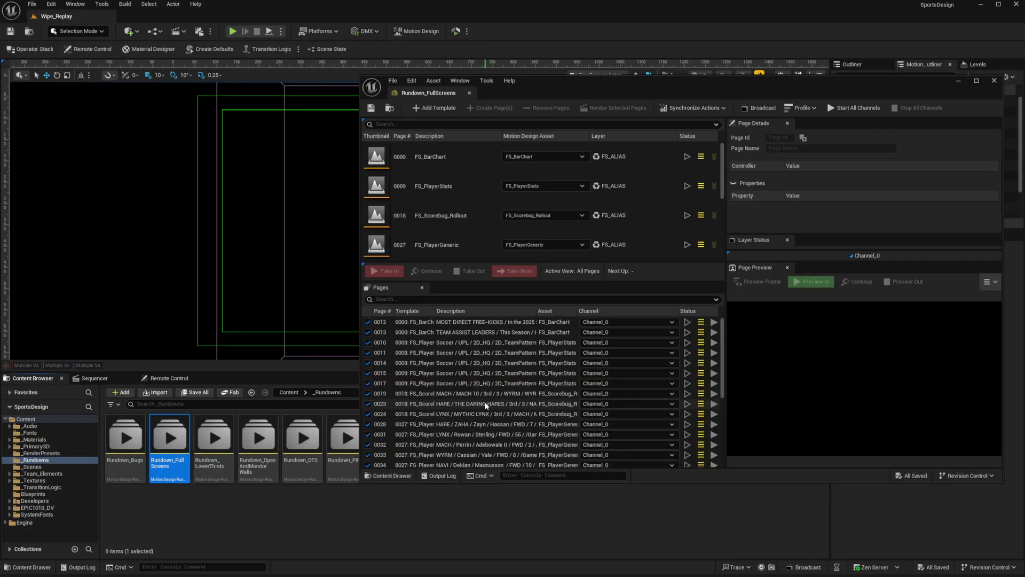
# Step: Widen the rundown window and the Description and Template columns of its page list
pyautogui.moveTo(361, 235); pyautogui.dragTo(246, 235)
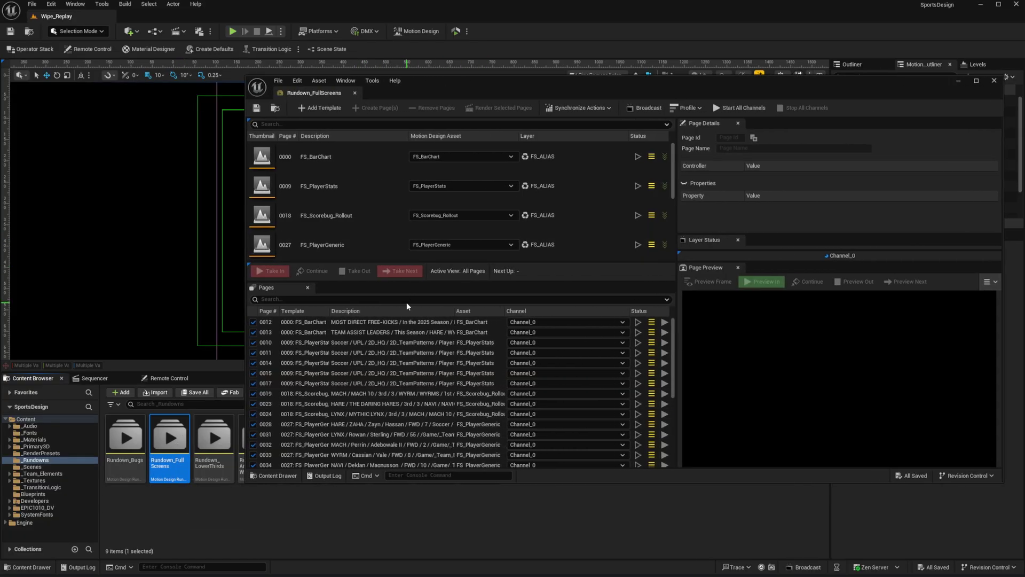
pyautogui.moveTo(446, 315); pyautogui.dragTo(565, 315)
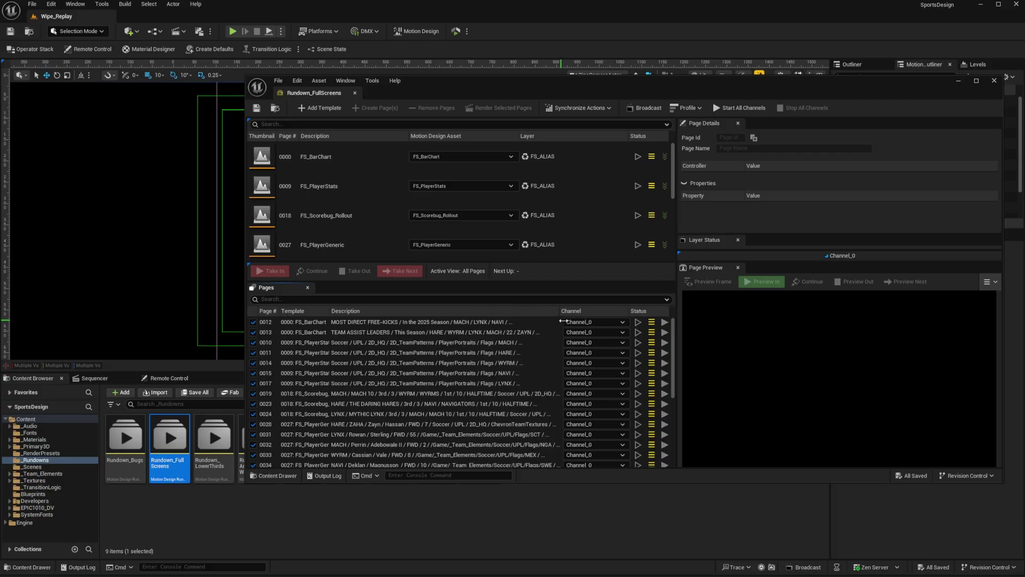
pyautogui.moveTo(329, 311); pyautogui.dragTo(444, 310)
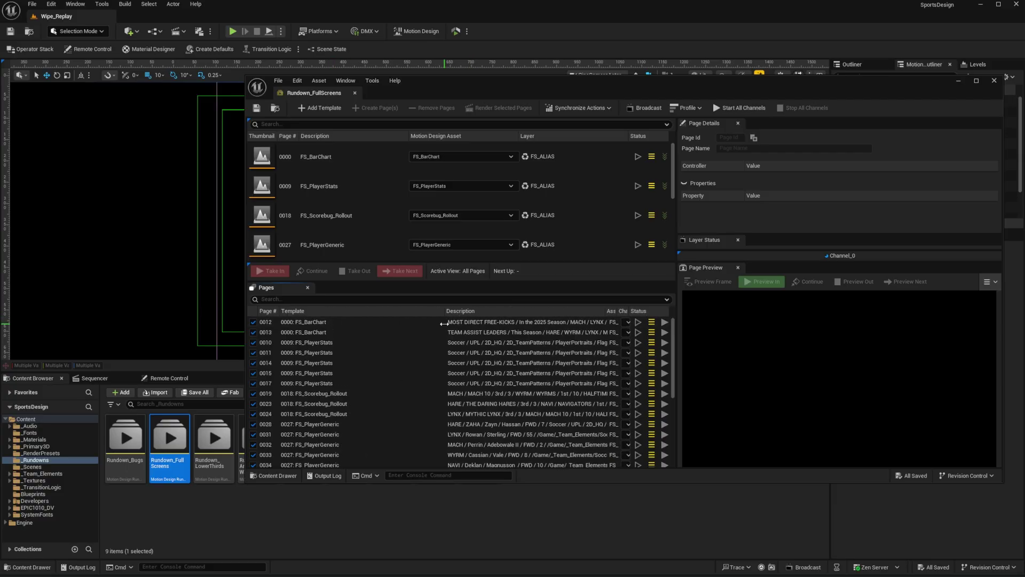
# Step: Find page 0050 of the FS_TeamVSTeam template in the page list and play it in the page preview
pyautogui.scroll(-2, 391, 376)
pyautogui.scroll(-4, 390, 375)
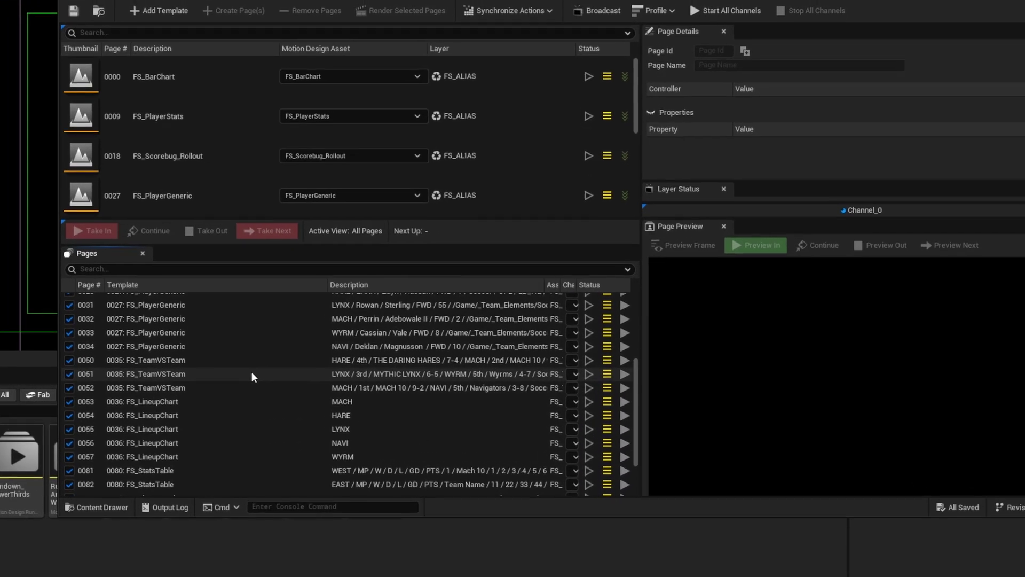
pyautogui.scroll(-2, 176, 365)
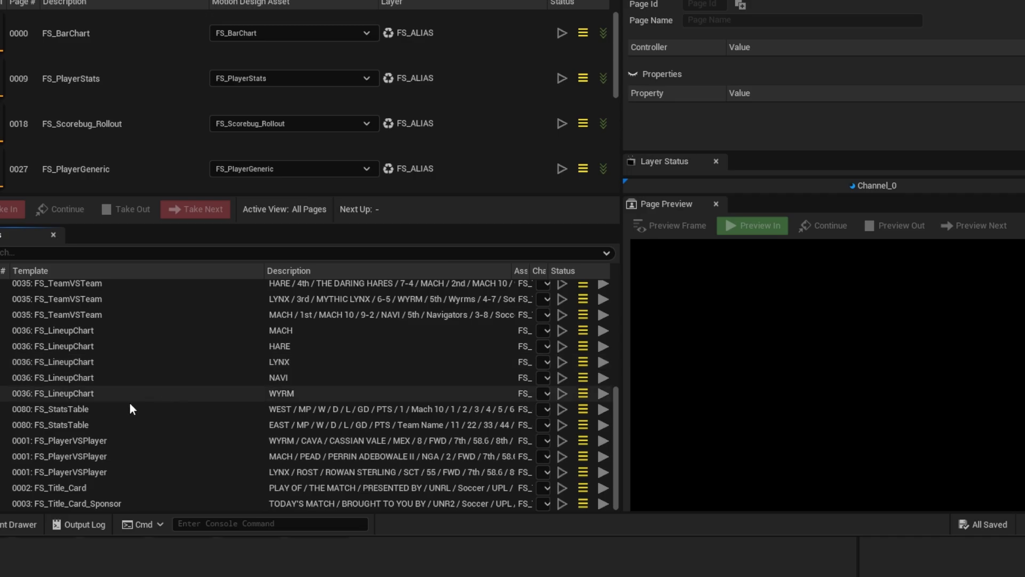
pyautogui.scroll(2, 124, 460)
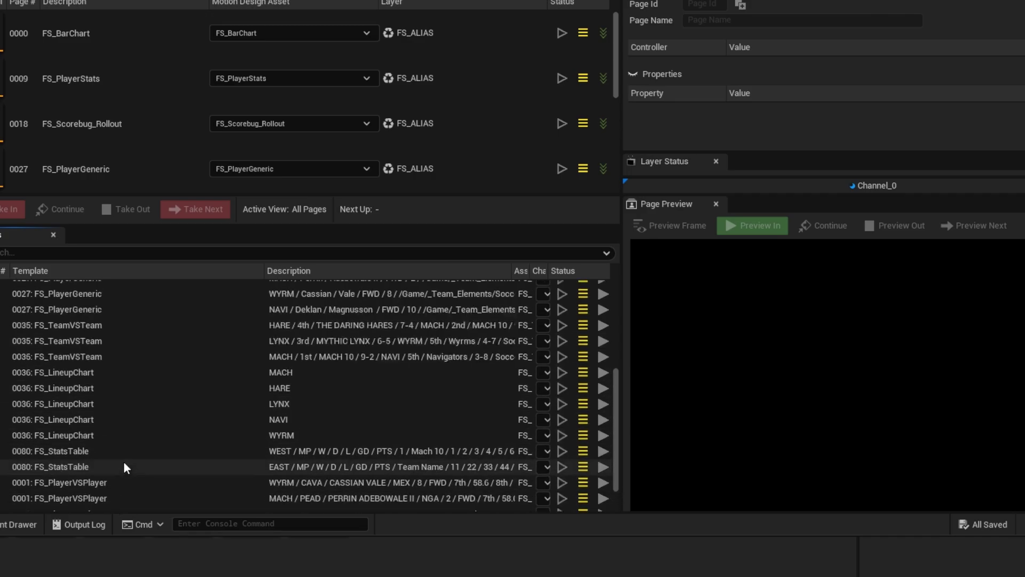
pyautogui.click(99, 344)
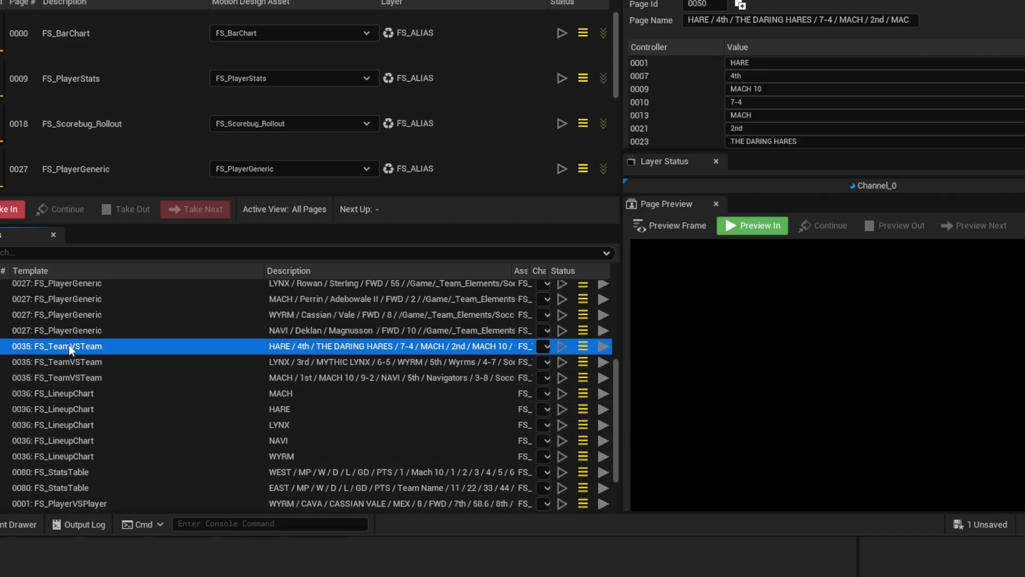
pyautogui.click(752, 225)
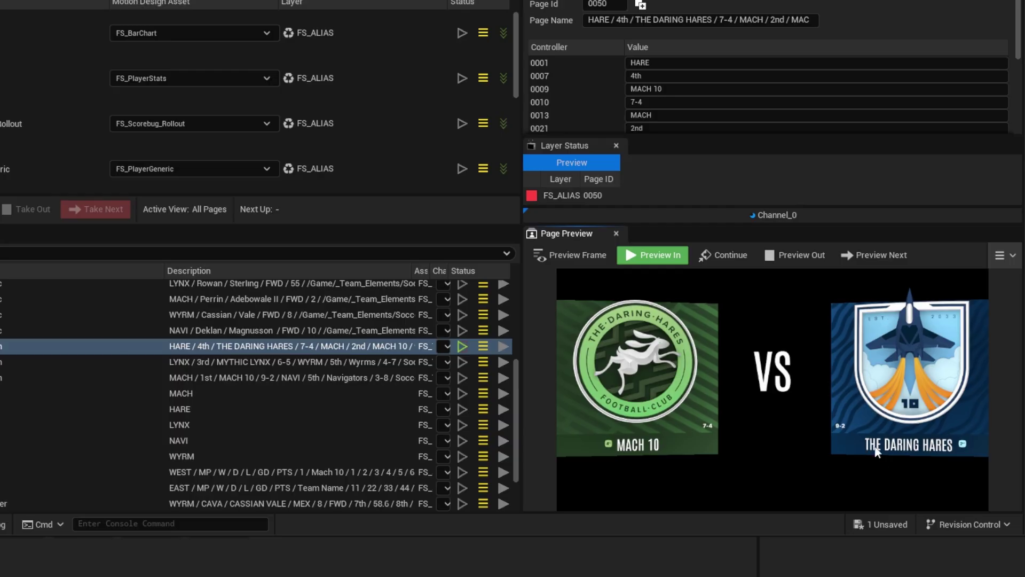
# Step: Swap the team names on page 0050: set controller 0023 to MACH 10 and controller 0009 to THE DARING HARES
pyautogui.click(680, 89)
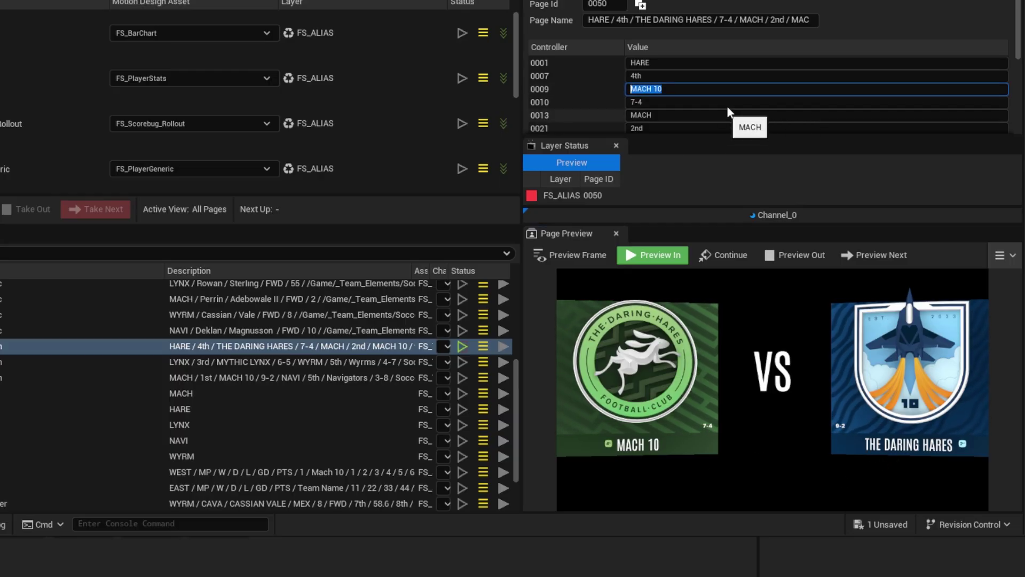
pyautogui.scroll(-2, 718, 83)
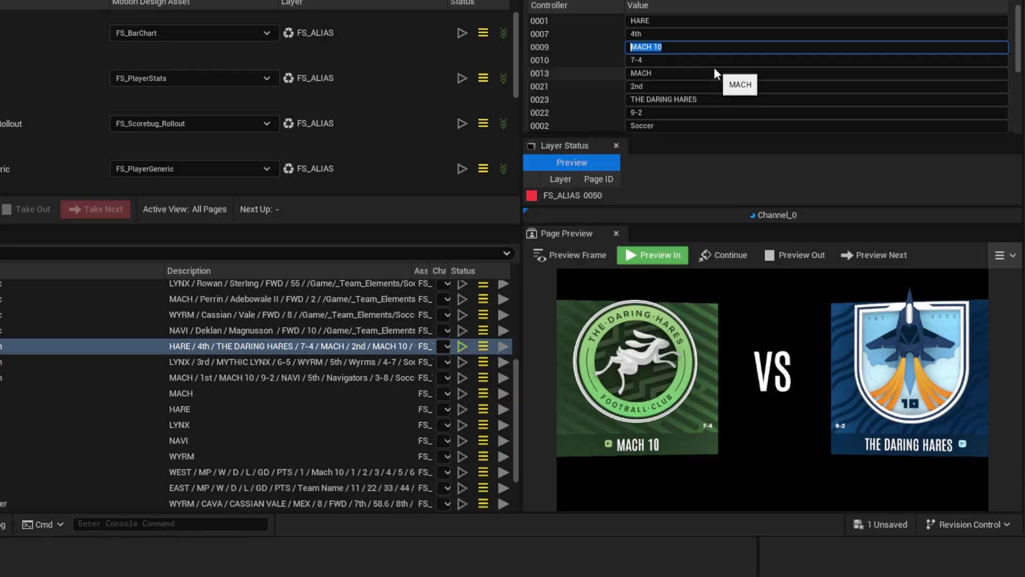
pyautogui.click(712, 99)
pyautogui.hotkey('ctrl', 'c')
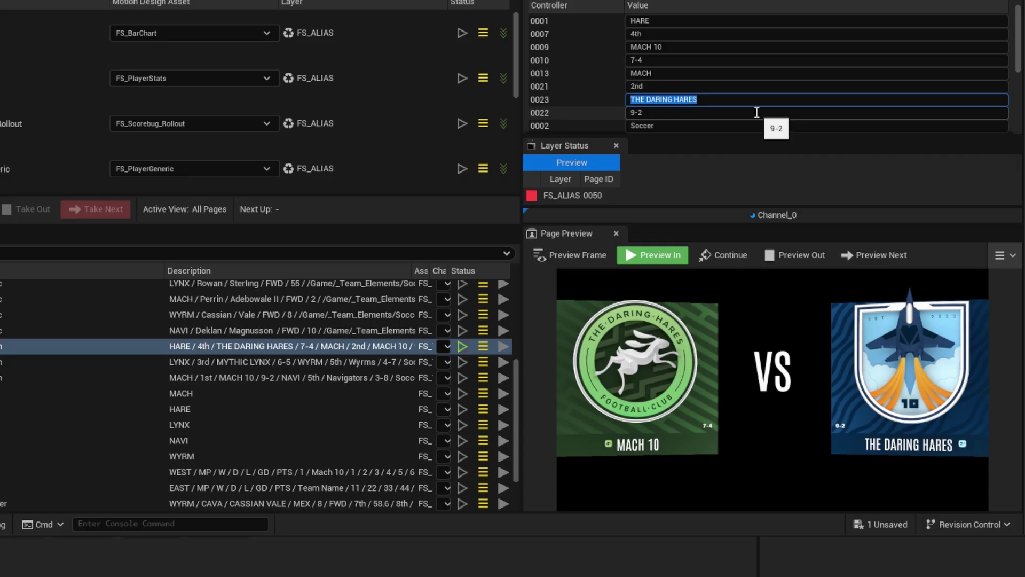
pyautogui.write('MACH 10')
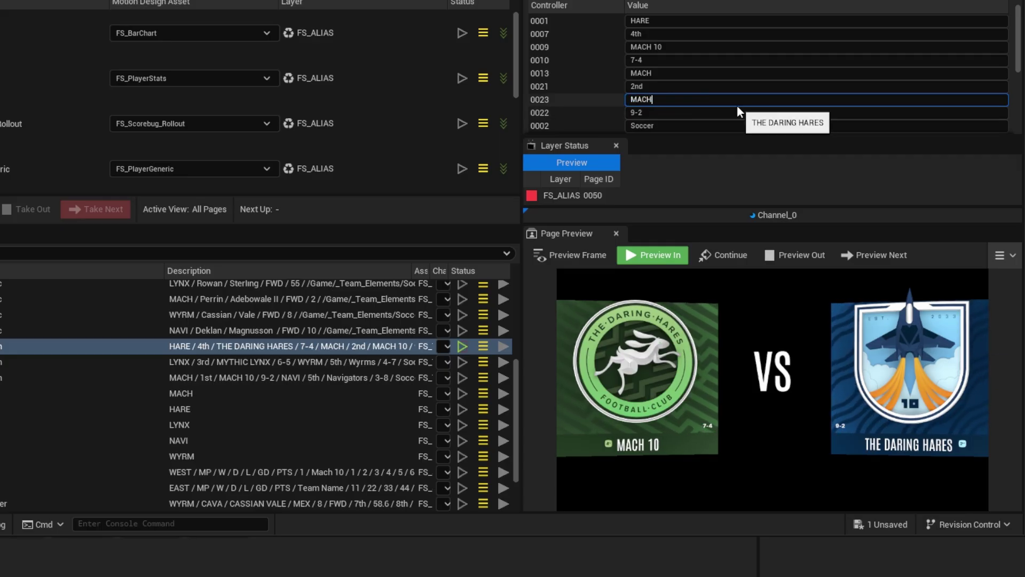
pyautogui.click(667, 47)
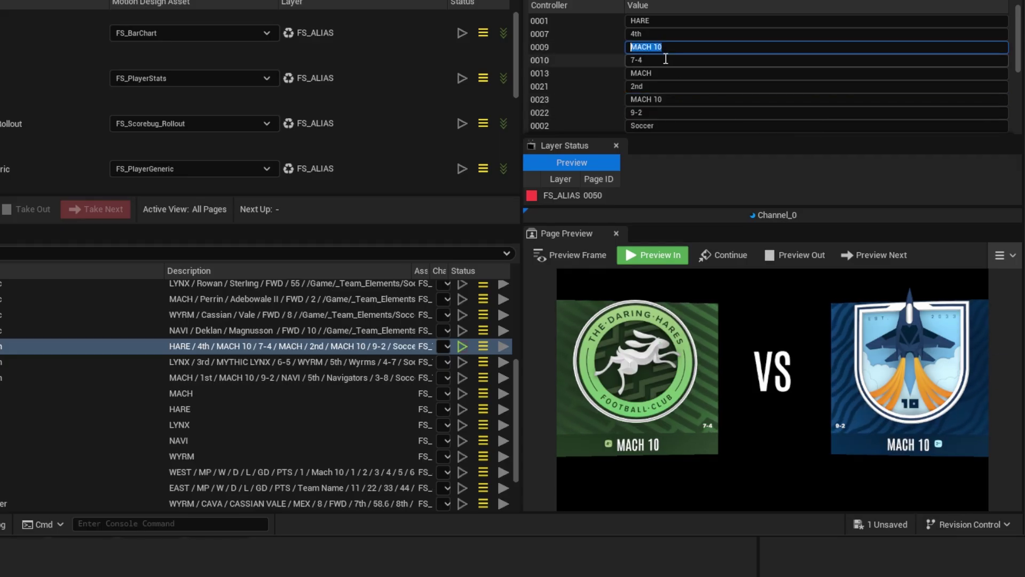
pyautogui.hotkey('ctrl', 'v')
pyautogui.press('Return')
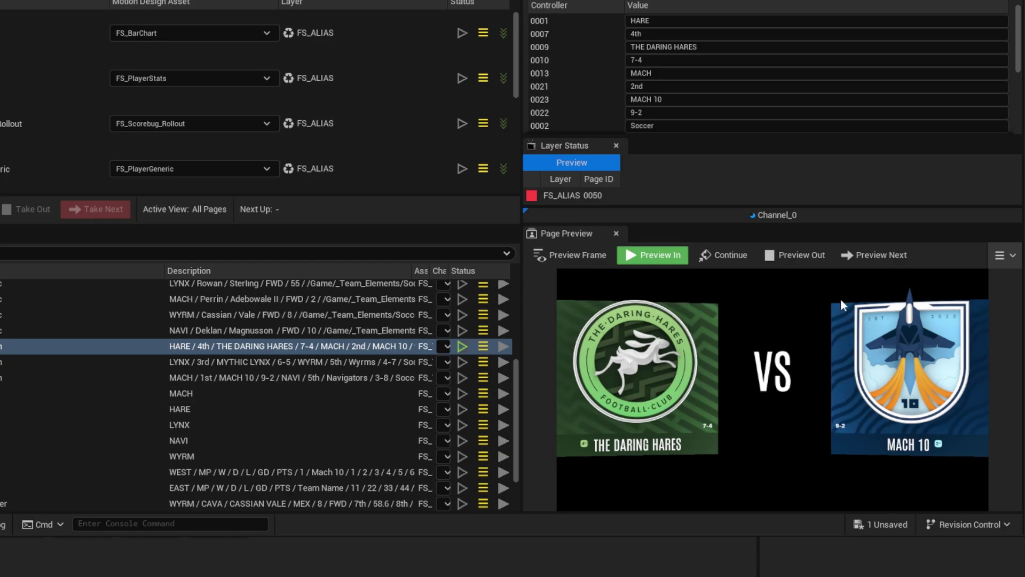
# Step: Advance the page preview through the next two FS_TeamVSTeam pages, 0051 and 0052
pyautogui.click(860, 255)
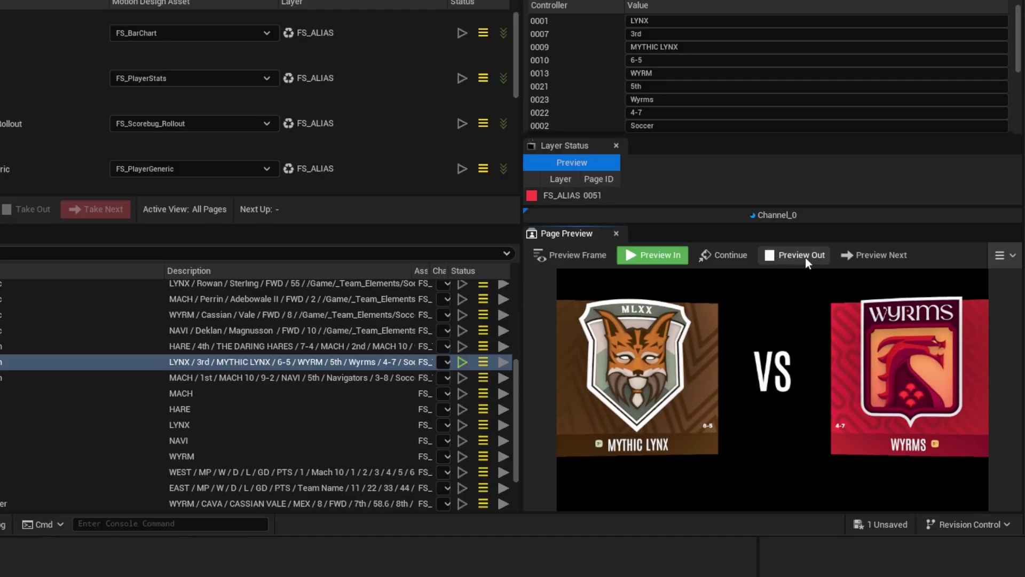
pyautogui.click(861, 254)
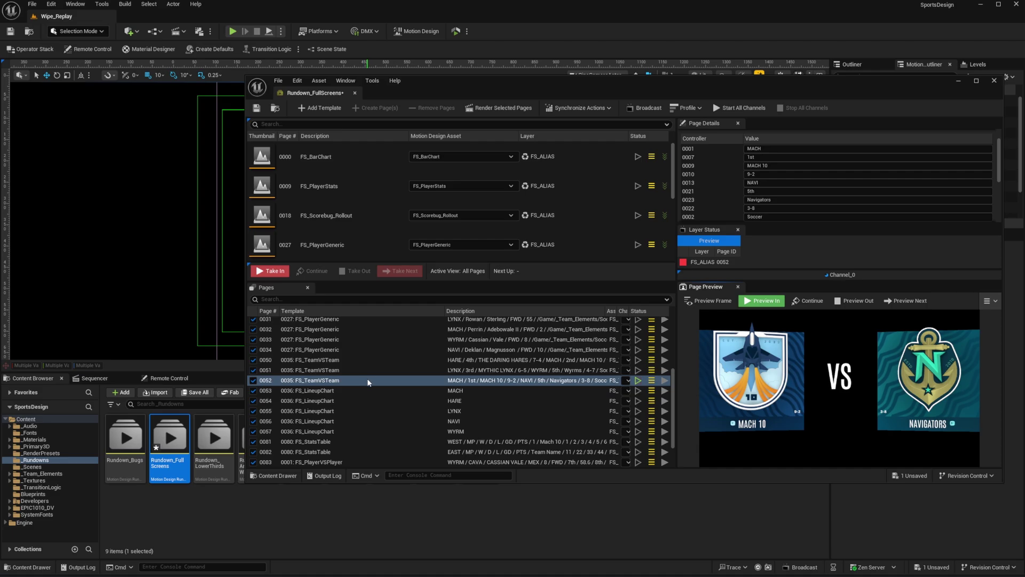
# Step: Set the Motion Design Movie Render Queue preset config to 4K_MOV_Alpha in the Editor Preferences
pyautogui.click(52, 3)
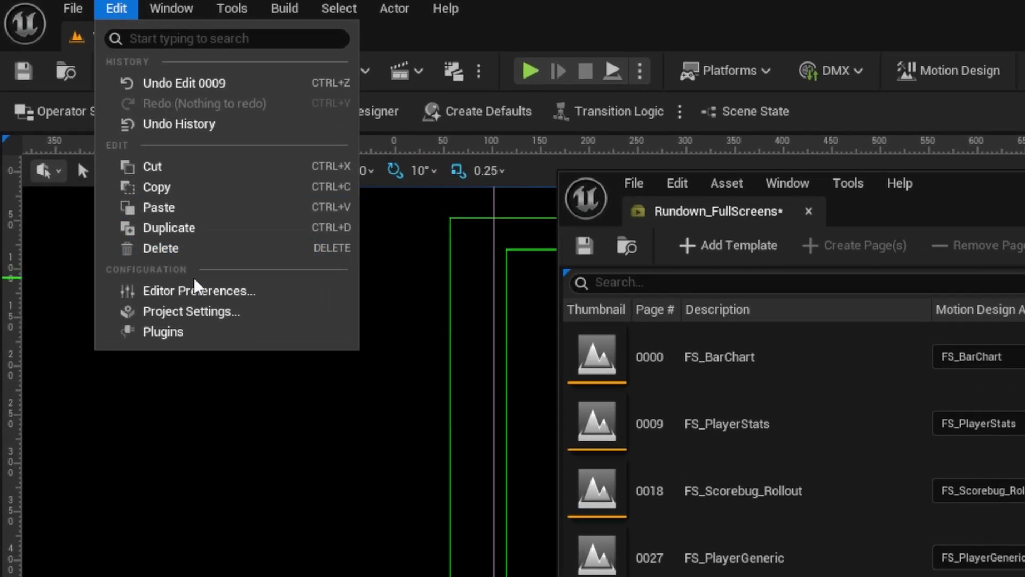
pyautogui.click(198, 291)
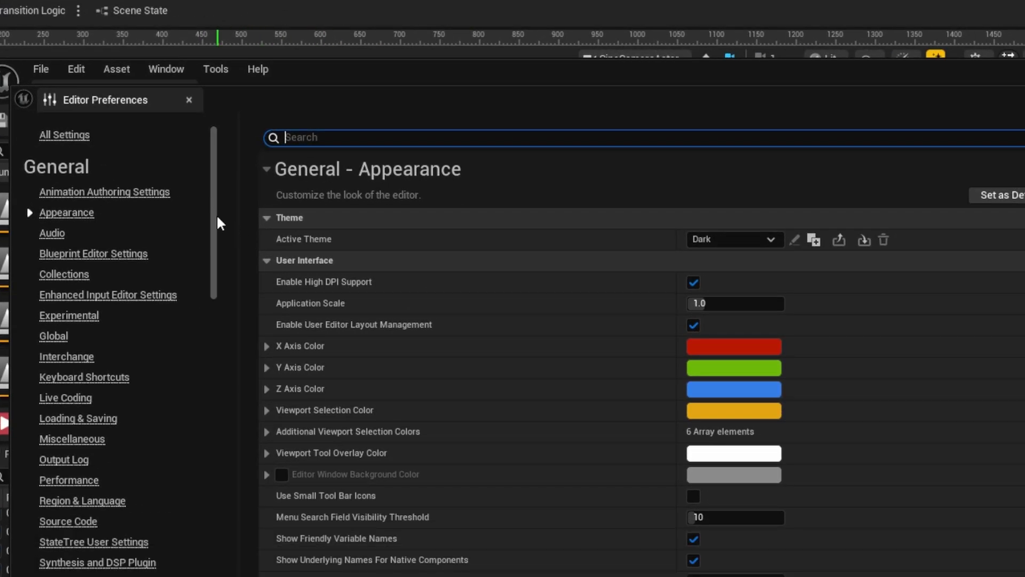
pyautogui.scroll(-15, 228, 355)
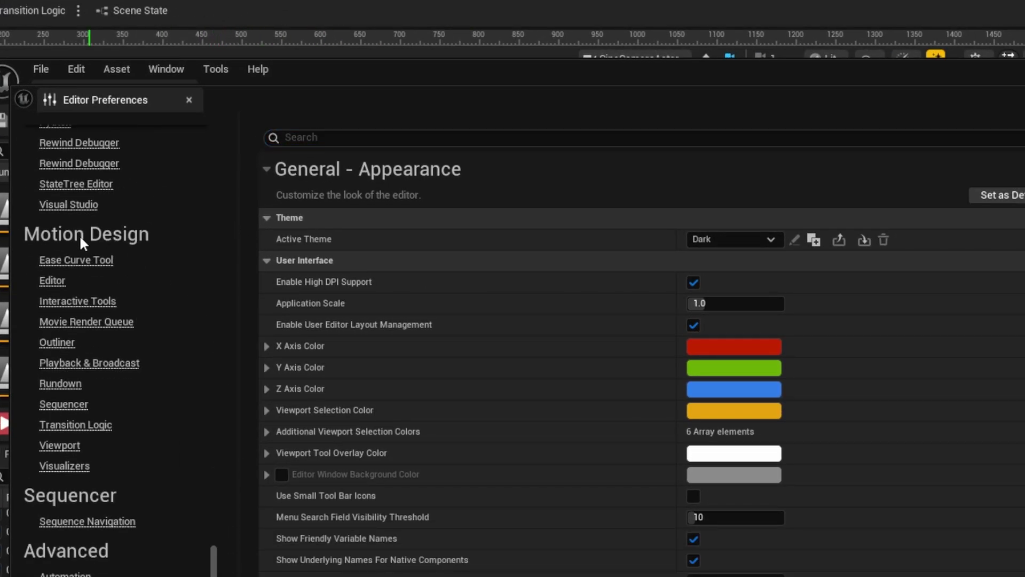
pyautogui.click(101, 324)
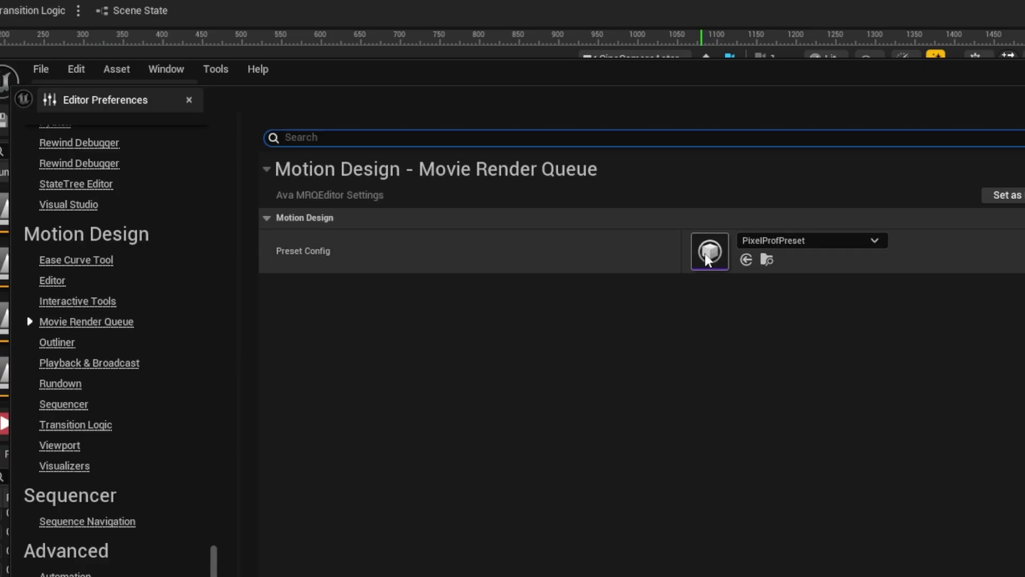
pyautogui.click(761, 241)
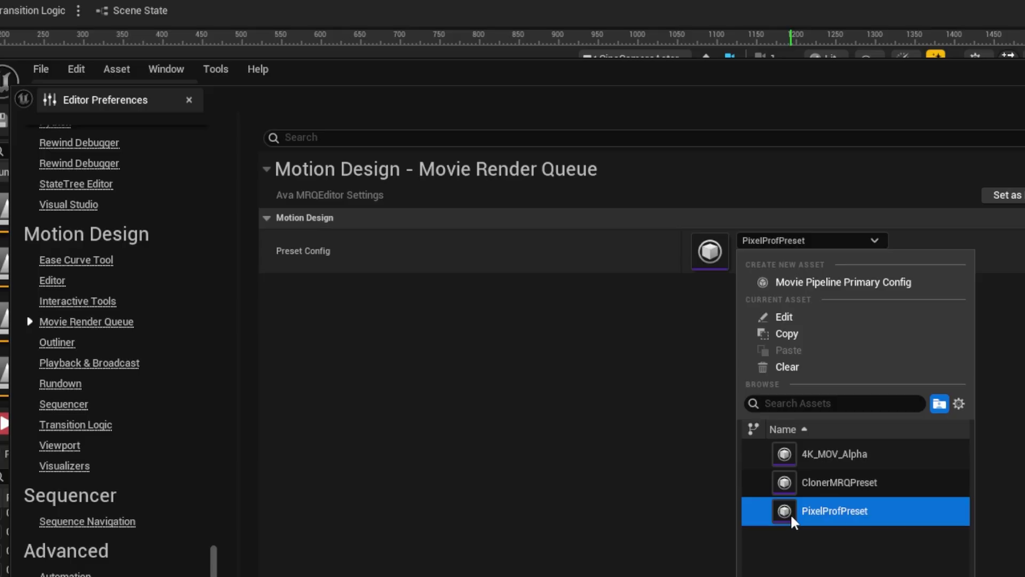
pyautogui.click(811, 453)
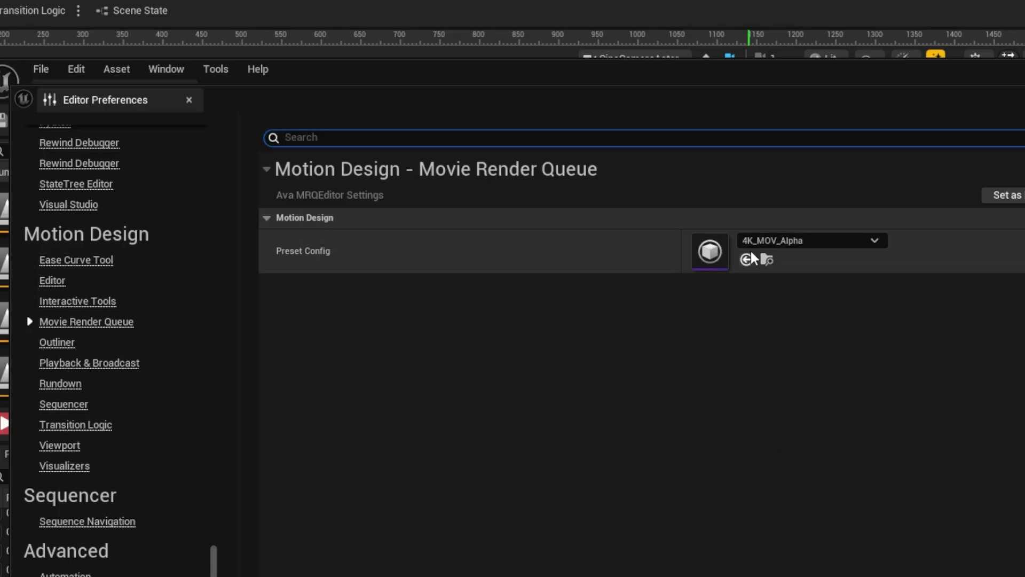
# Step: Switch the Movie Render Queue preset config back to PixelProfPreset and close the Editor Preferences
pyautogui.click(792, 240)
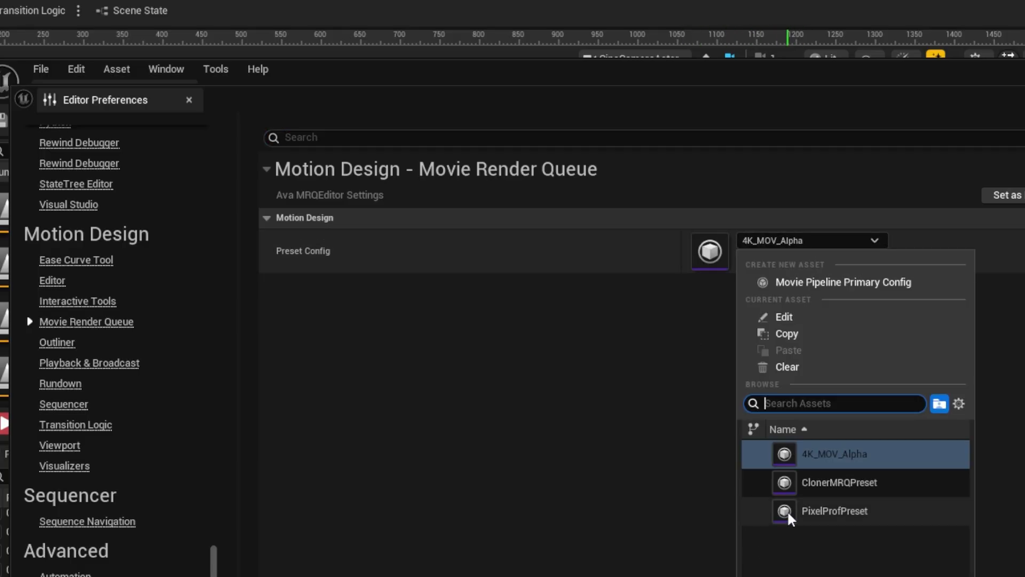
pyautogui.click(787, 511)
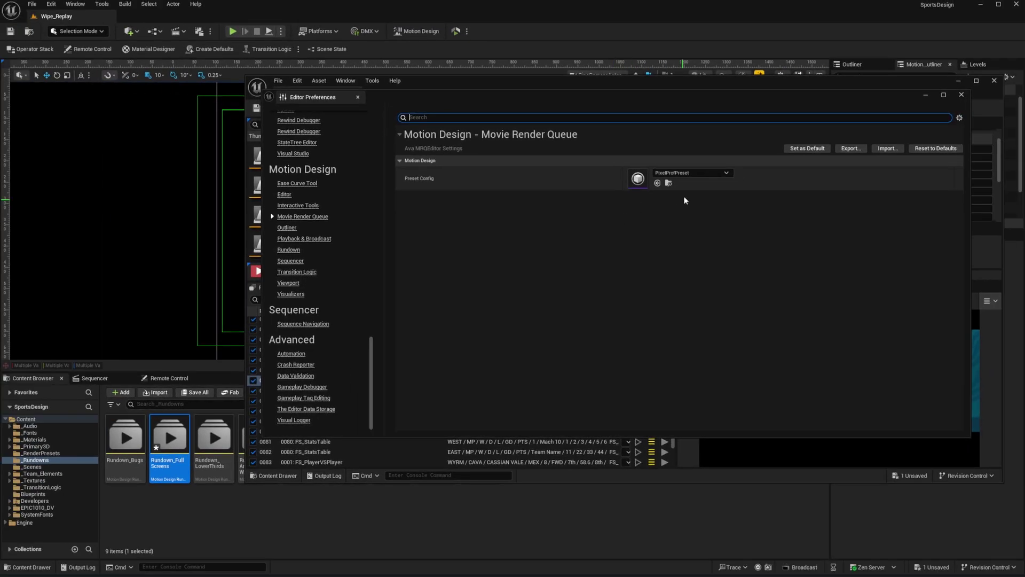
pyautogui.click(962, 95)
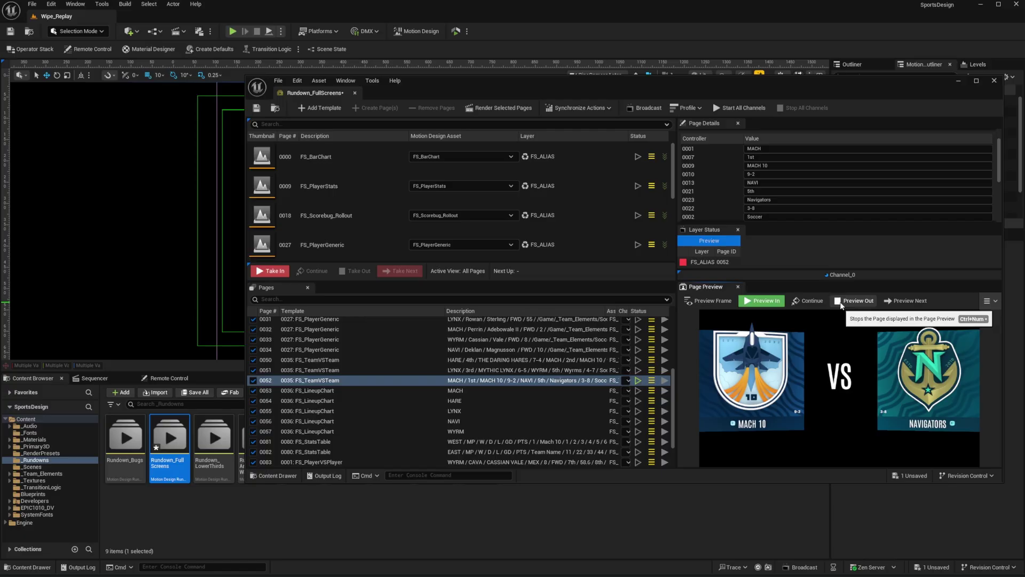
# Step: Take page 0052 out of the page preview and play it in again
pyautogui.click(841, 302)
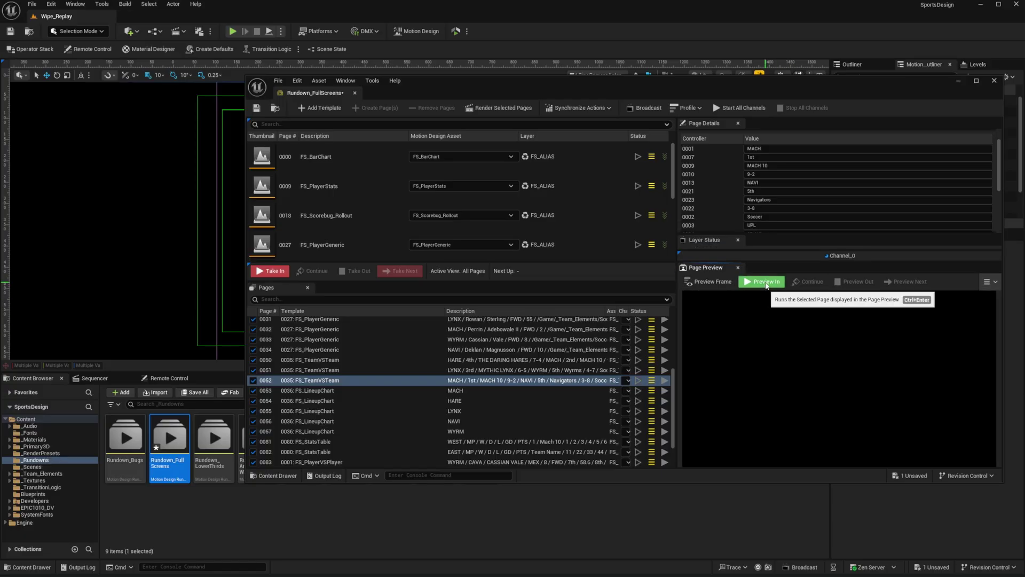
pyautogui.click(763, 282)
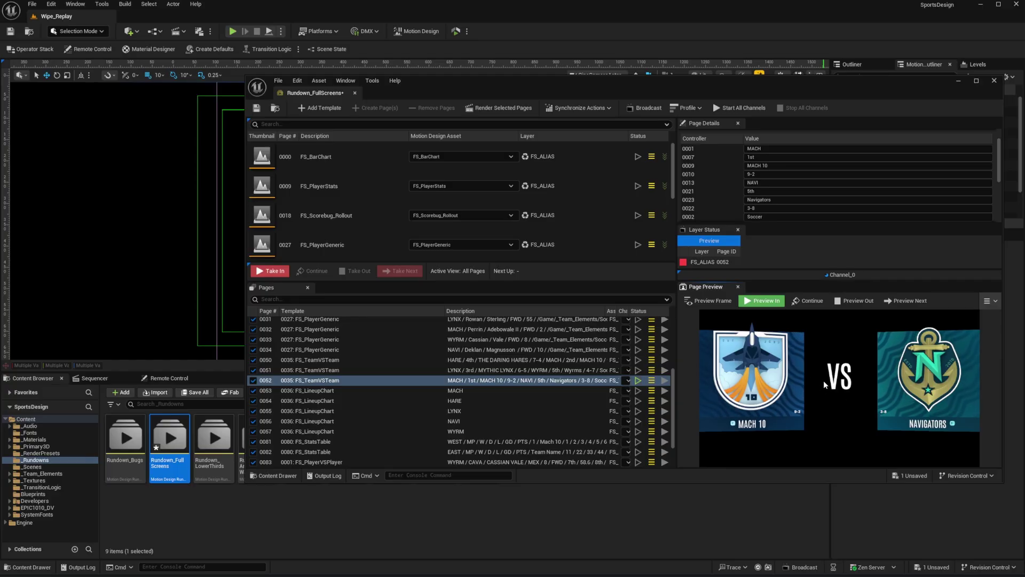
# Step: Open the scene of page 0050 for editing and minimize the rundown window
pyautogui.rightClick(330, 363)
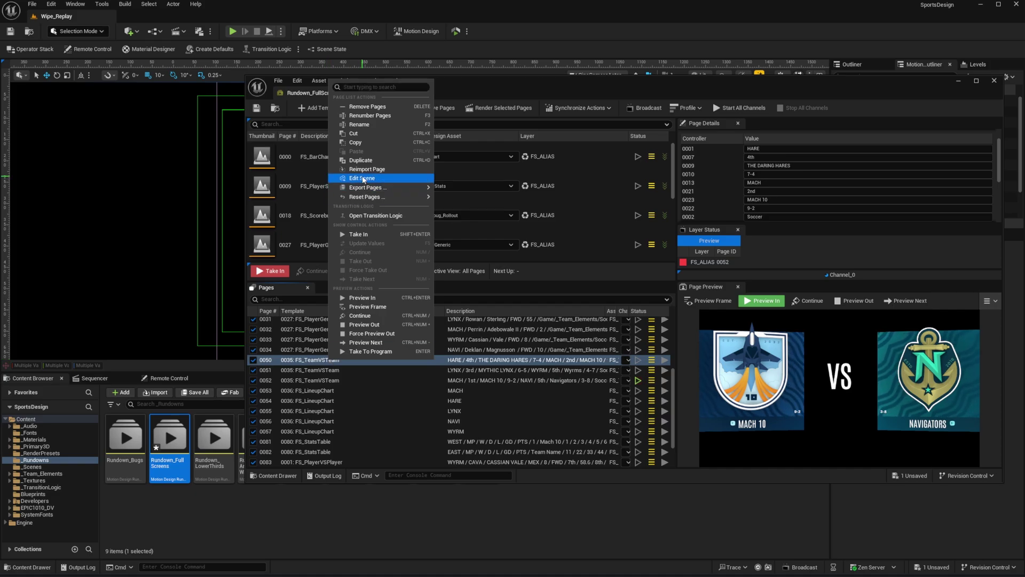
pyautogui.click(620, 313)
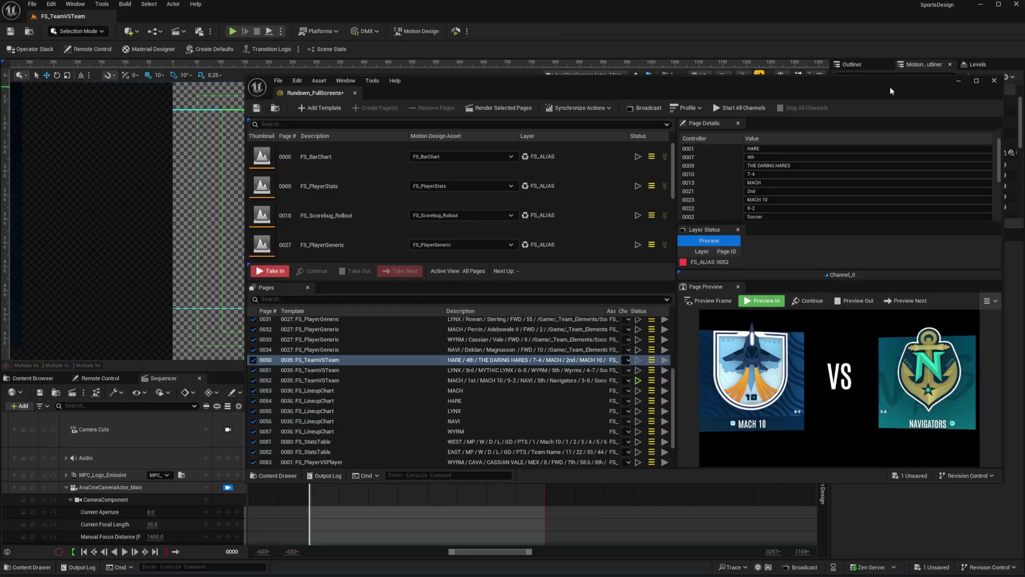
pyautogui.click(958, 80)
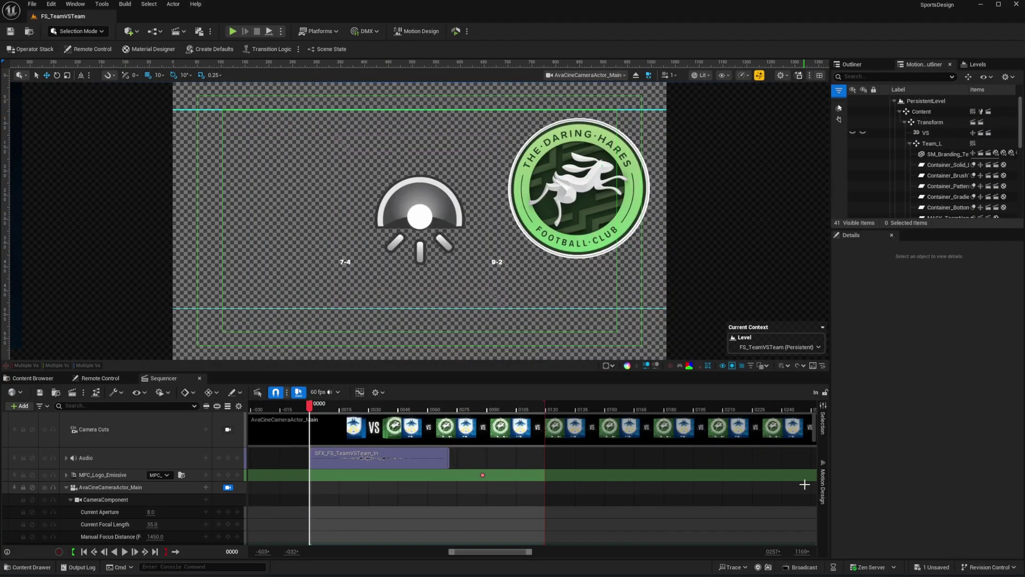
# Step: Check the scene's Motion Design sequence list and play the In sequence from its start
pyautogui.click(822, 483)
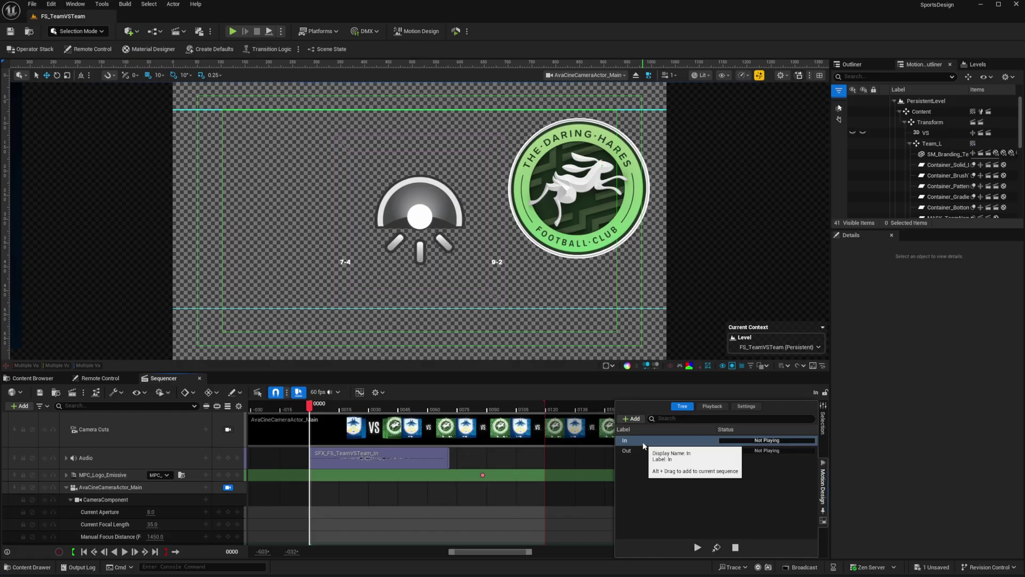
pyautogui.click(83, 551)
pyautogui.click(124, 552)
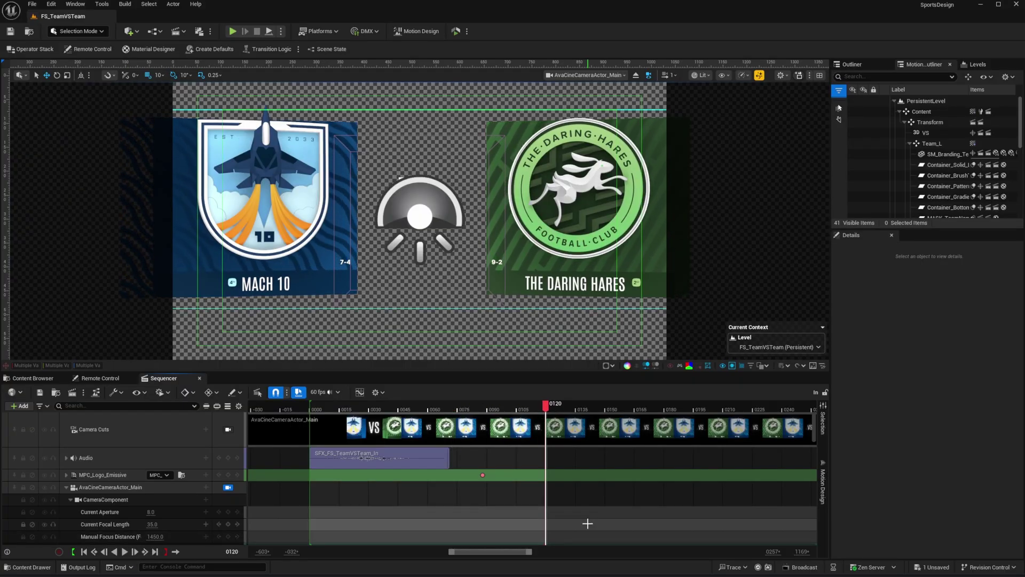
# Step: Open the scene's Out sequence, play it through and return the playhead to frame 0000
pyautogui.click(822, 486)
pyautogui.doubleClick(640, 455)
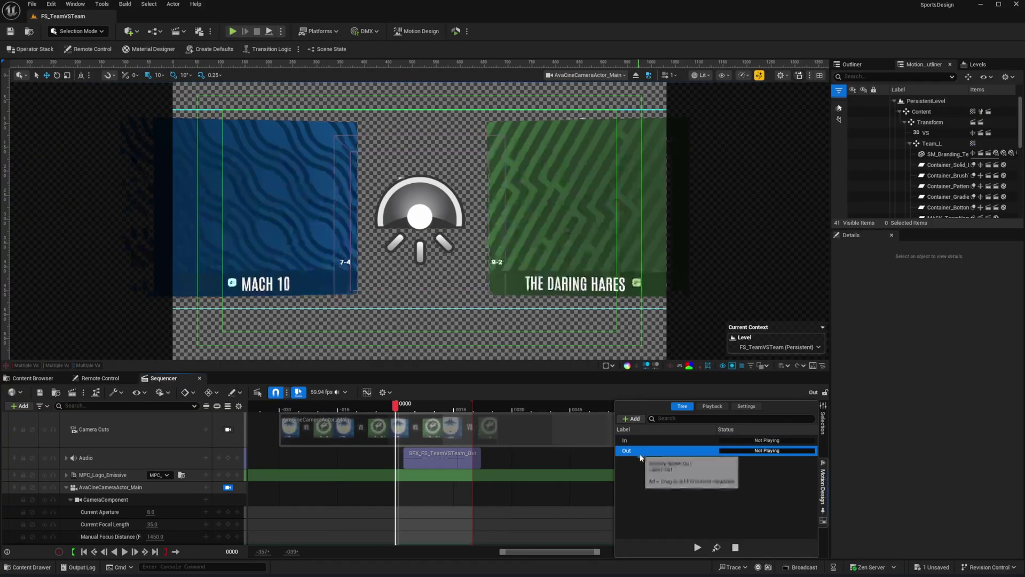
pyautogui.click(124, 551)
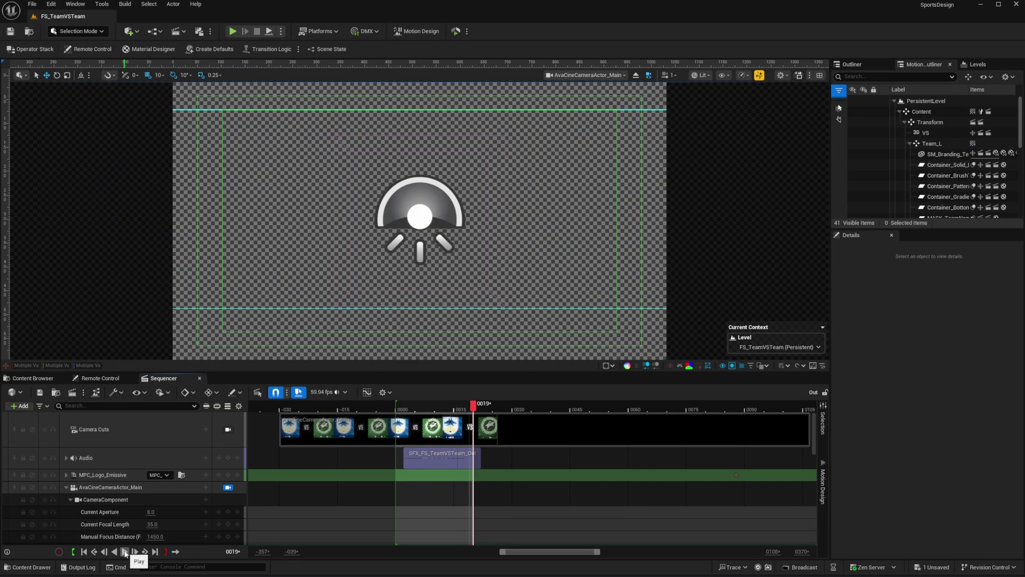
pyautogui.click(84, 552)
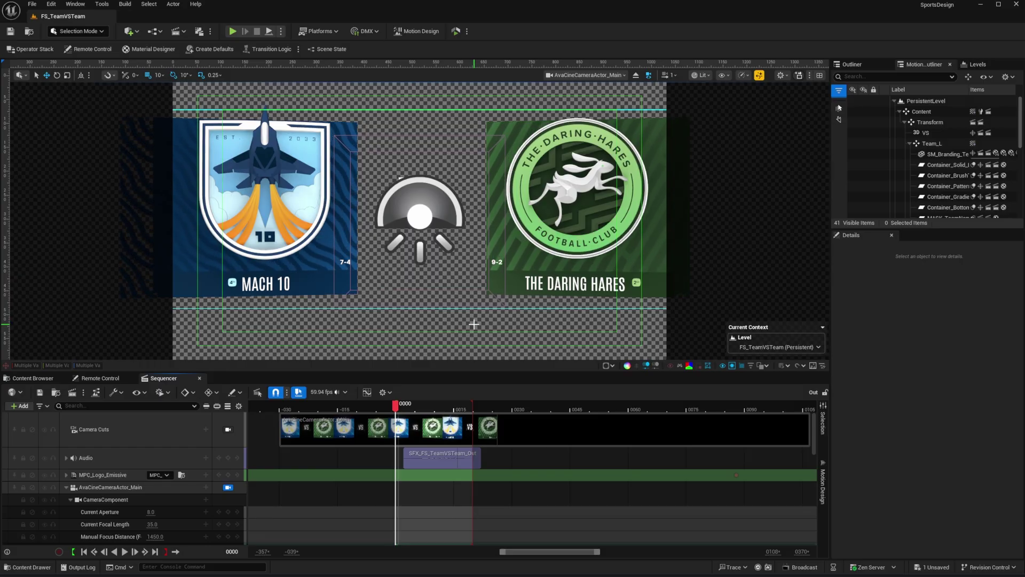
# Step: Look through the Out sequence's tracks and collapse the AvaCineCameraActor_Main track
pyautogui.scroll(-5, 439, 486)
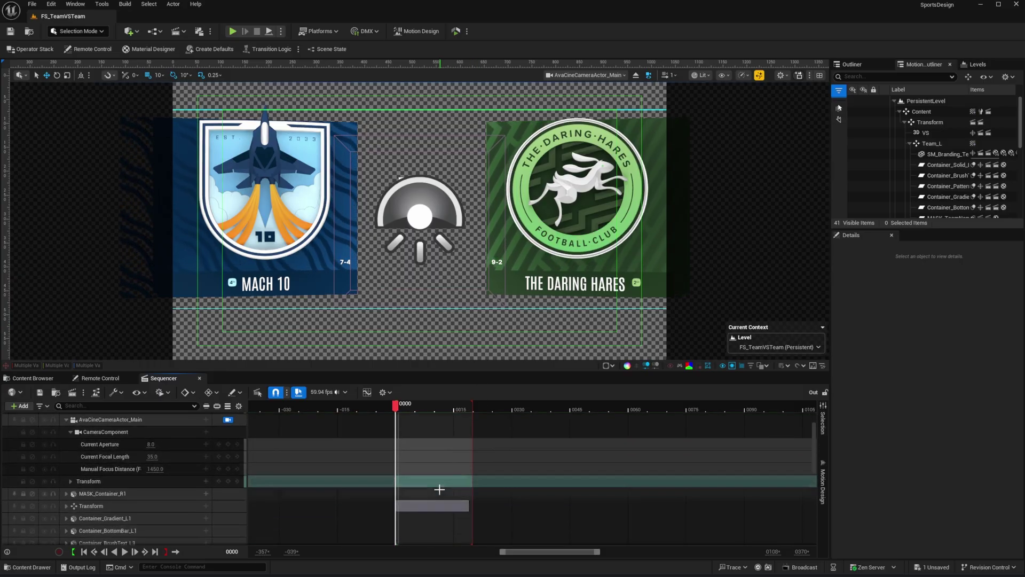
pyautogui.scroll(-6, 436, 487)
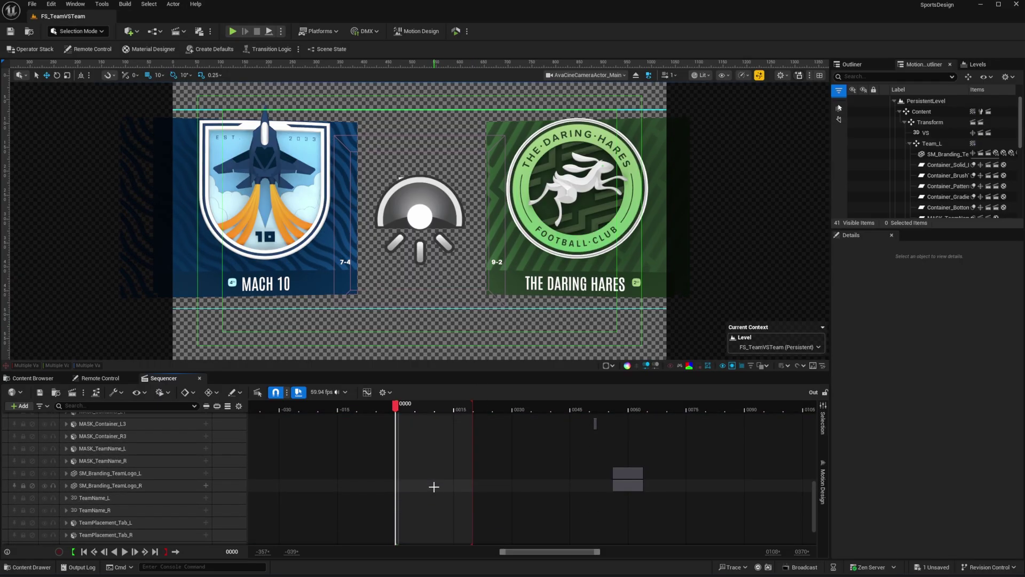
pyautogui.scroll(12, 433, 489)
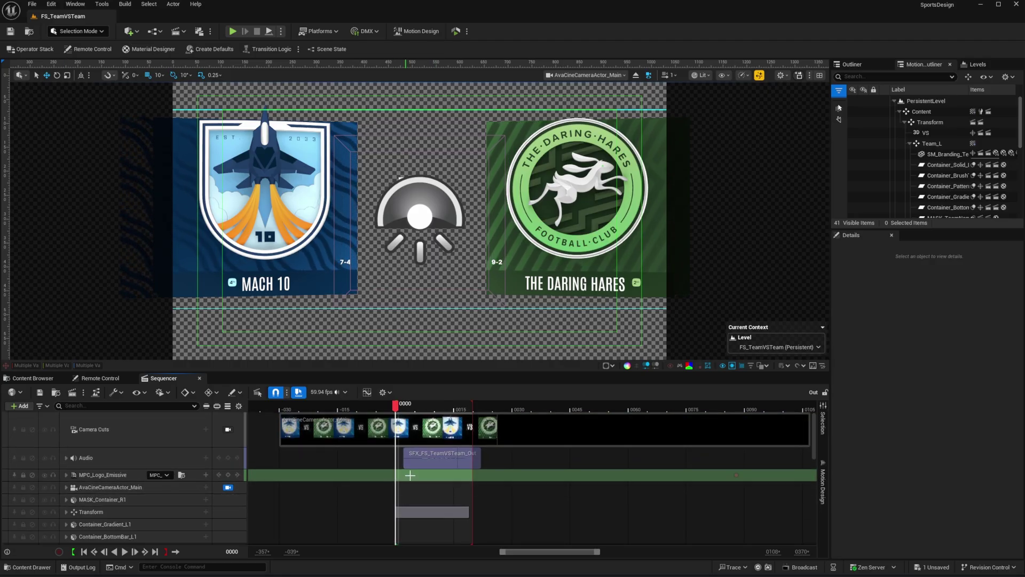
# Step: Duplicate the Out sequence in the Motion Design sequence list and rename the copy Hold
pyautogui.scroll(-6, 433, 491)
pyautogui.scroll(-2, 433, 494)
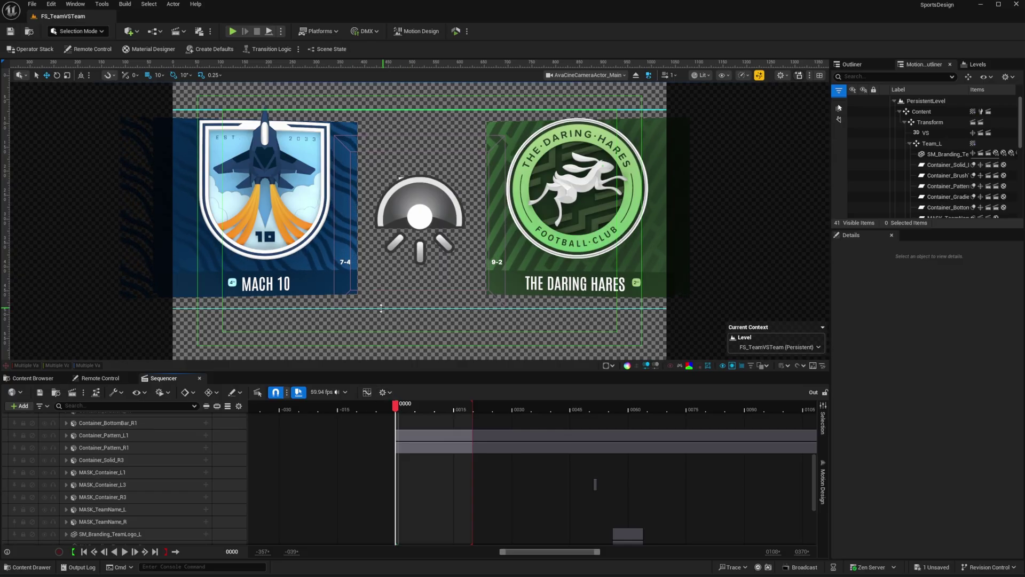
pyautogui.click(822, 488)
pyautogui.click(632, 451)
pyautogui.rightClick(632, 453)
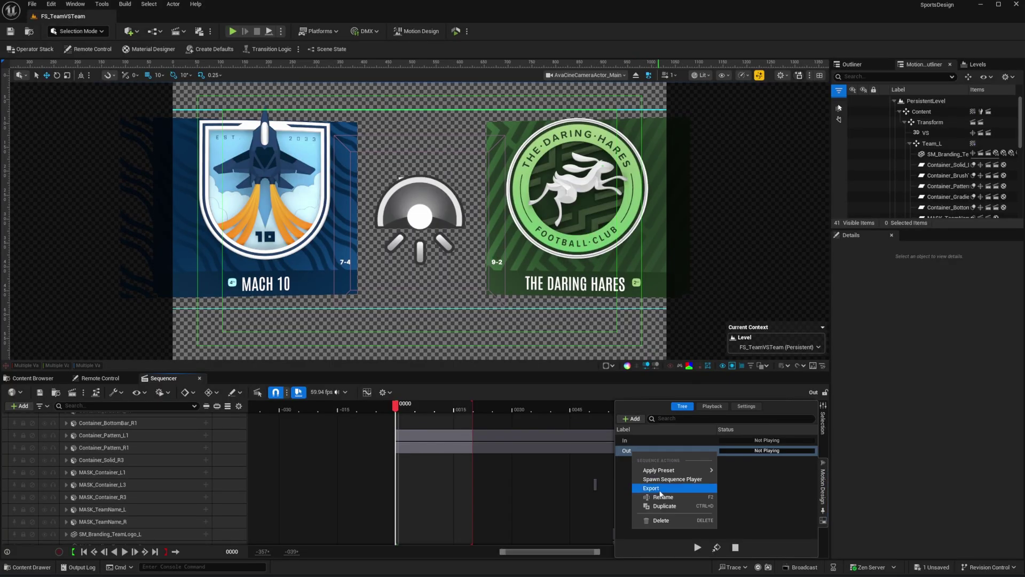
pyautogui.click(664, 506)
pyautogui.click(631, 462)
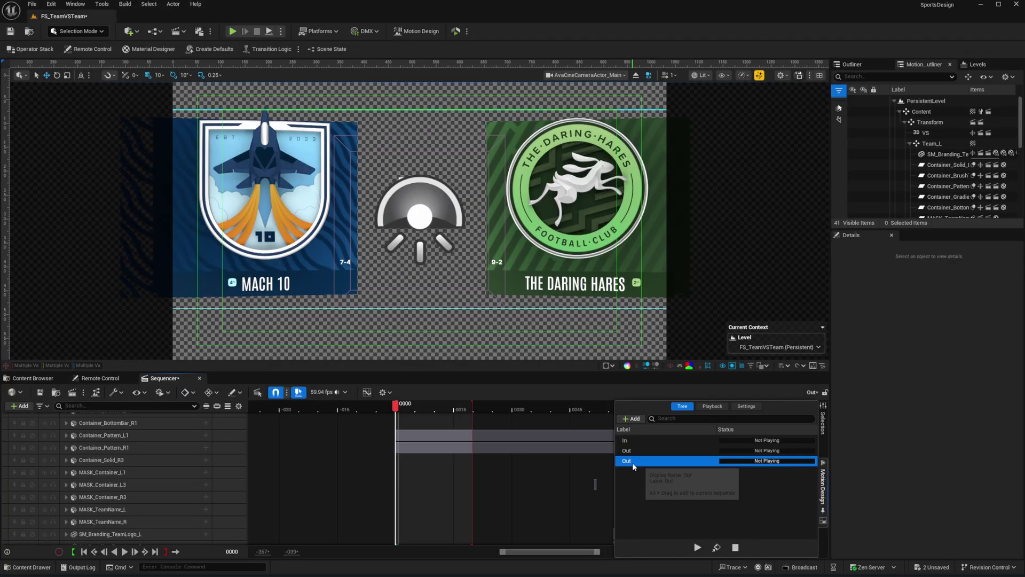
pyautogui.click(633, 462)
pyautogui.write('Hold')
pyautogui.press('Return')
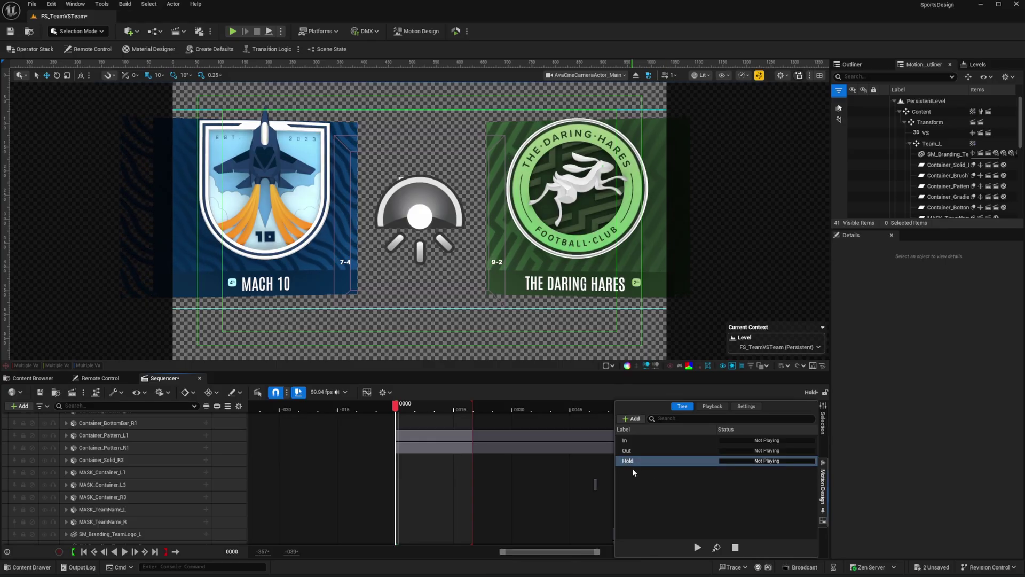
# Step: Set the Hold sequence's tag to None in its sequence settings
pyautogui.click(747, 406)
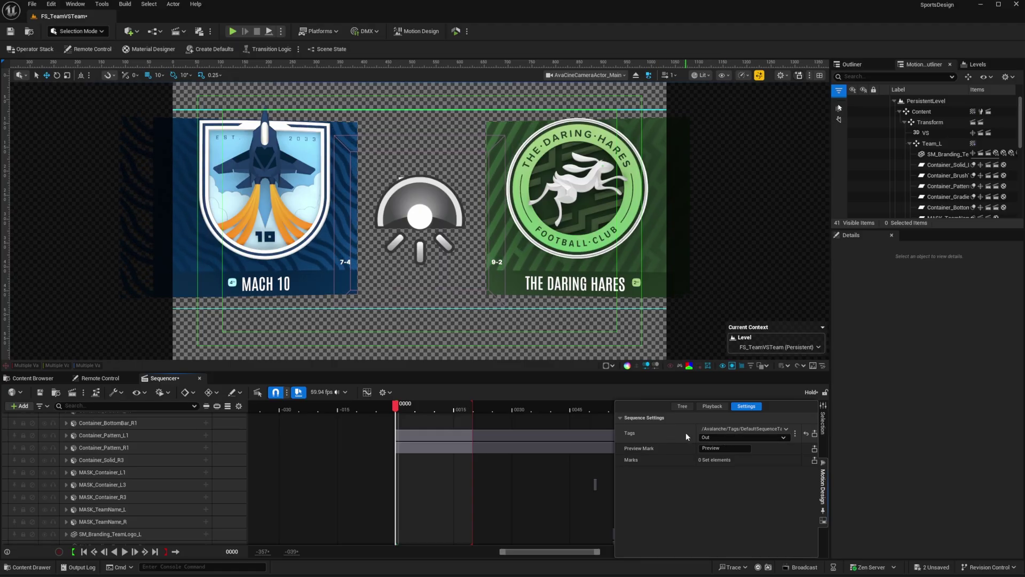
pyautogui.click(713, 435)
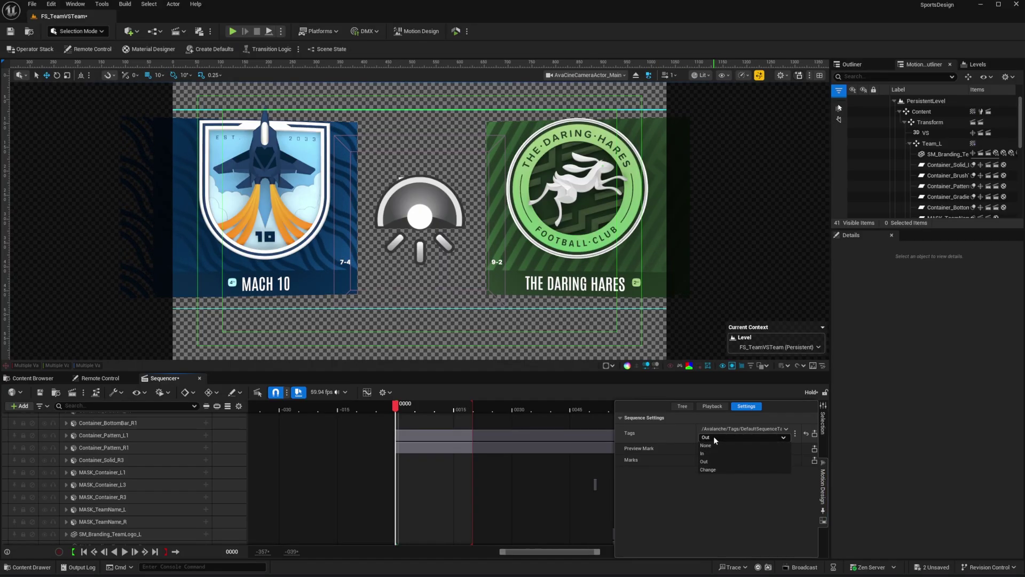
pyautogui.click(713, 445)
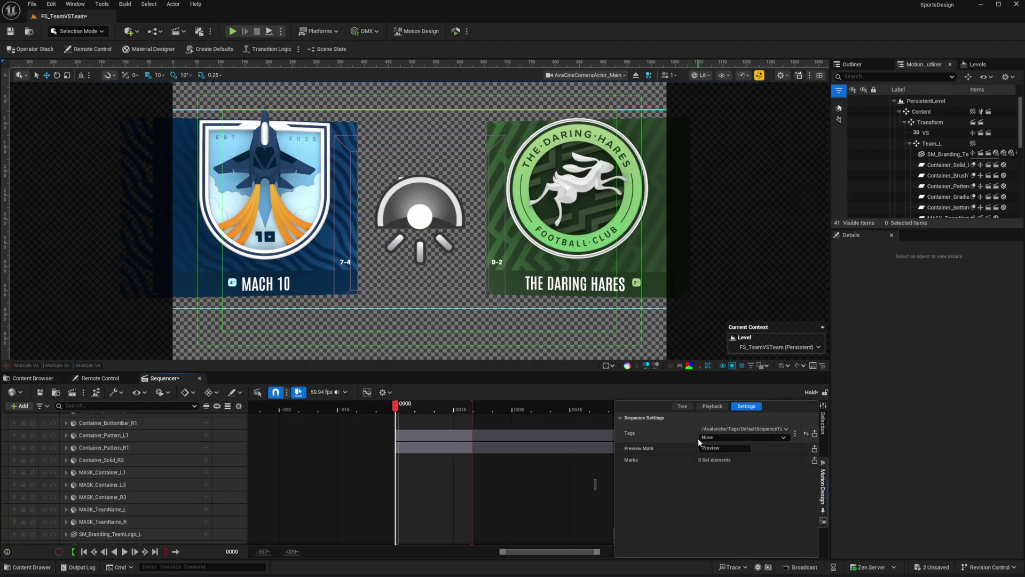
pyautogui.click(682, 405)
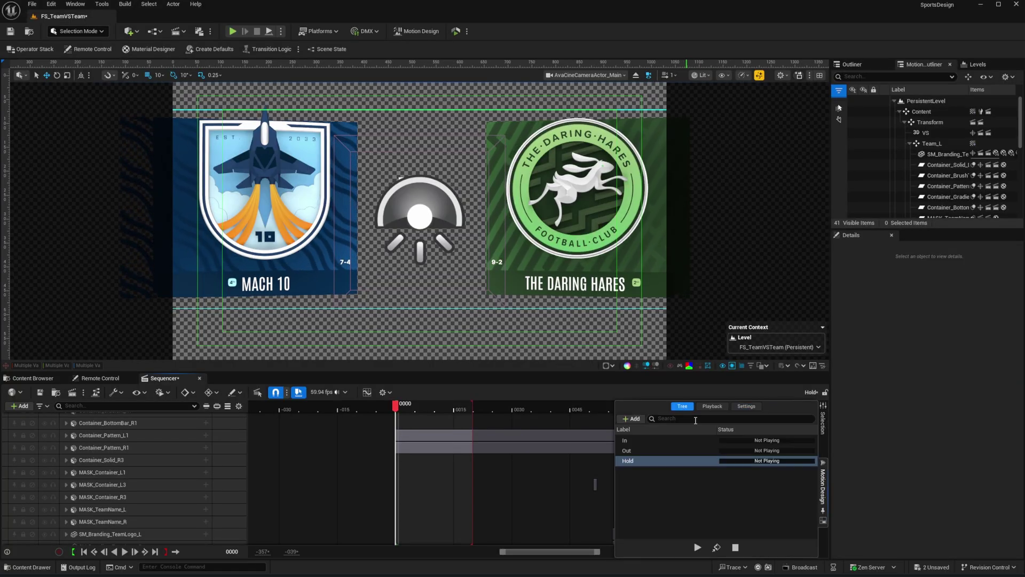
pyautogui.click(744, 405)
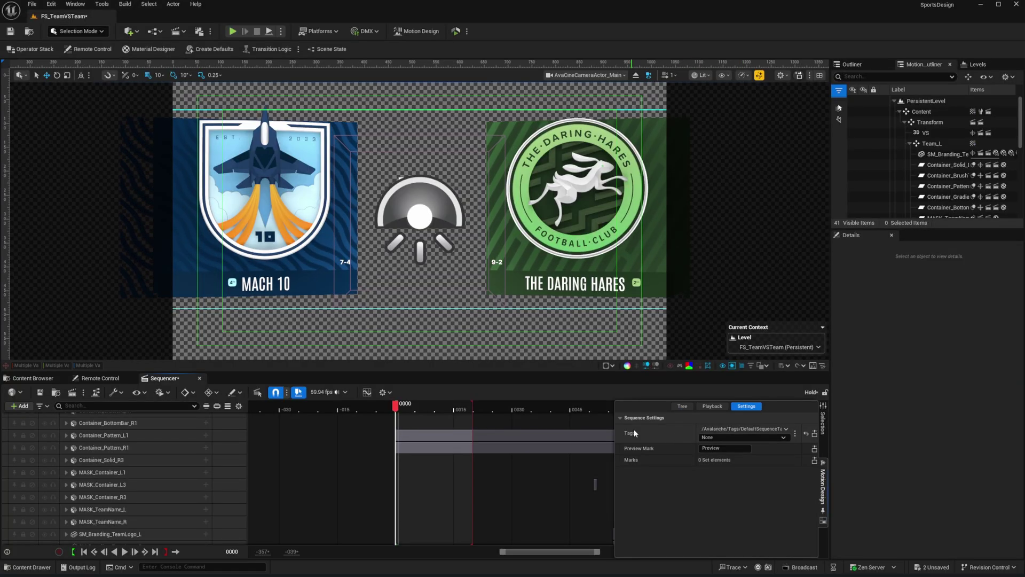
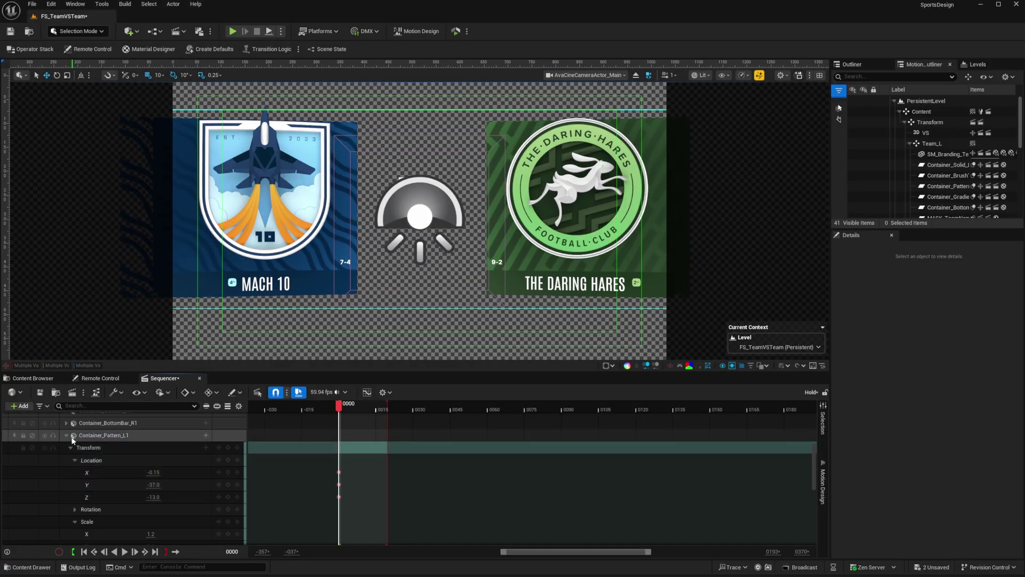
# Step: Delete the end keyframes of Container_Pattern_R1's transform, keeping those at frame 0000, and collapse both Container_Pattern tracks
pyautogui.click(68, 436)
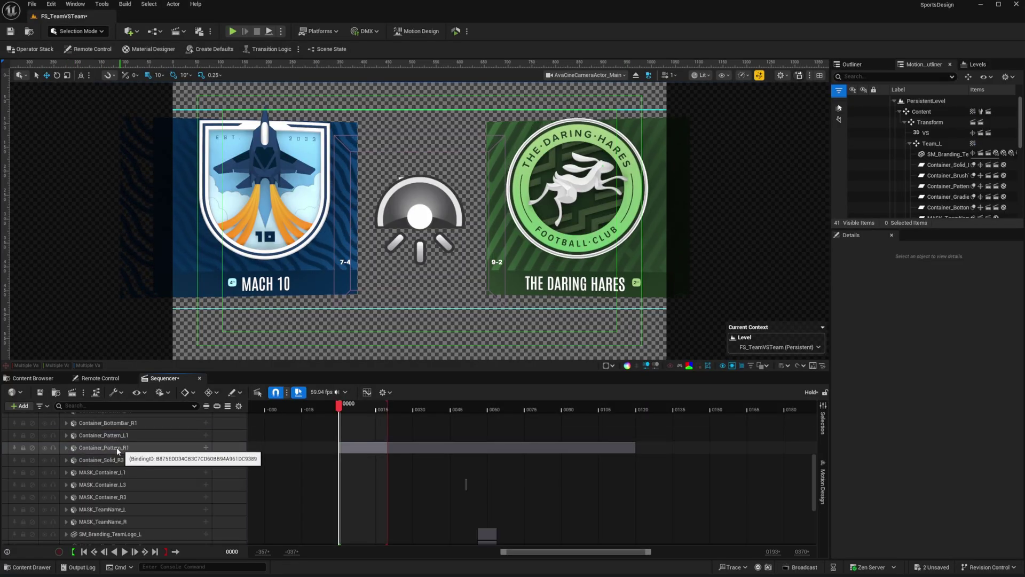
pyautogui.click(66, 448)
pyautogui.moveTo(648, 522); pyautogui.dragTo(616, 480)
pyautogui.press('Delete')
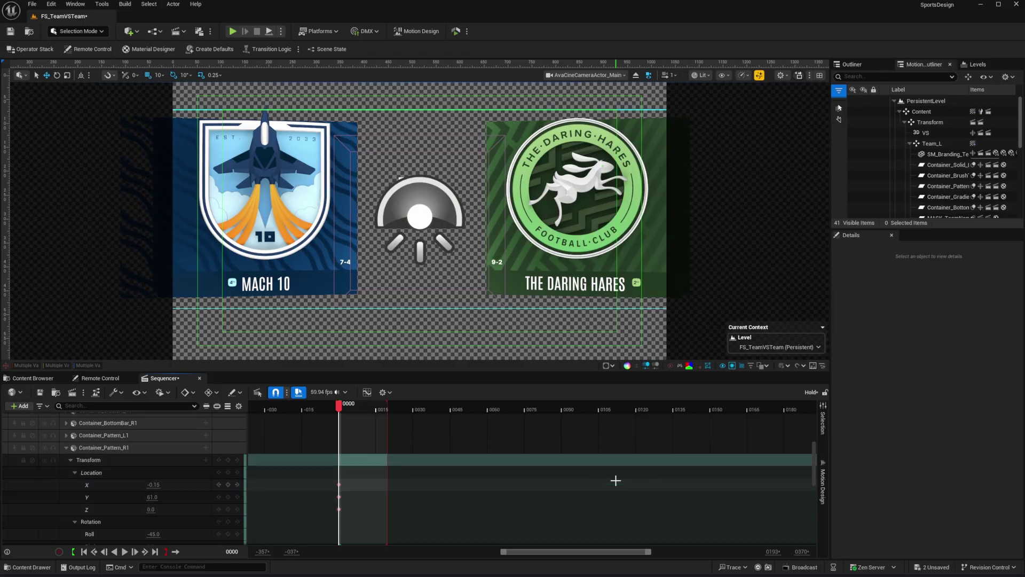
pyautogui.click(66, 447)
# Step: Check the transform keyframes of the MASK_Container_L3 and SM_Branding_TeamLogo_L tracks
pyautogui.scroll(-3, 506, 453)
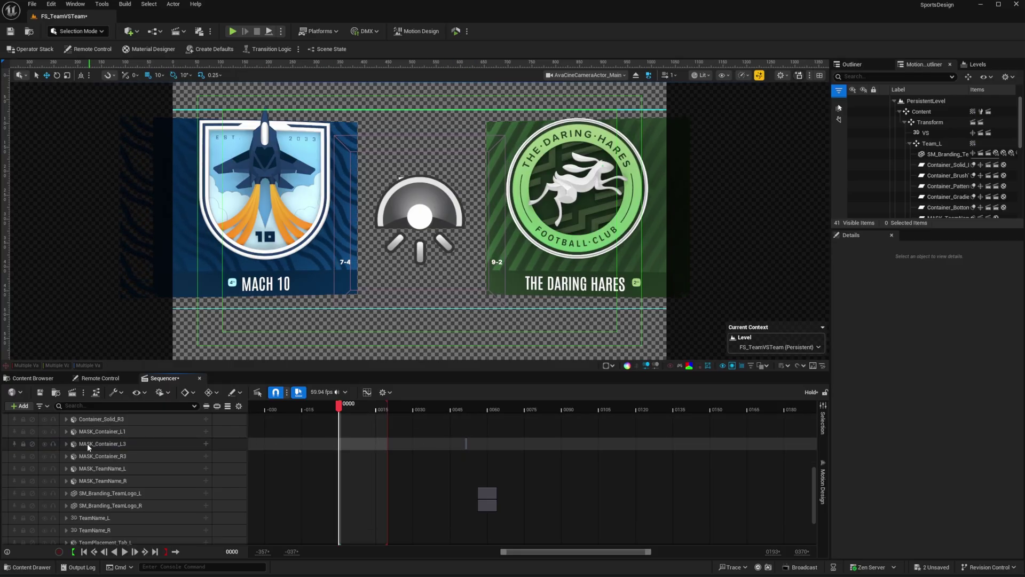
pyautogui.click(66, 444)
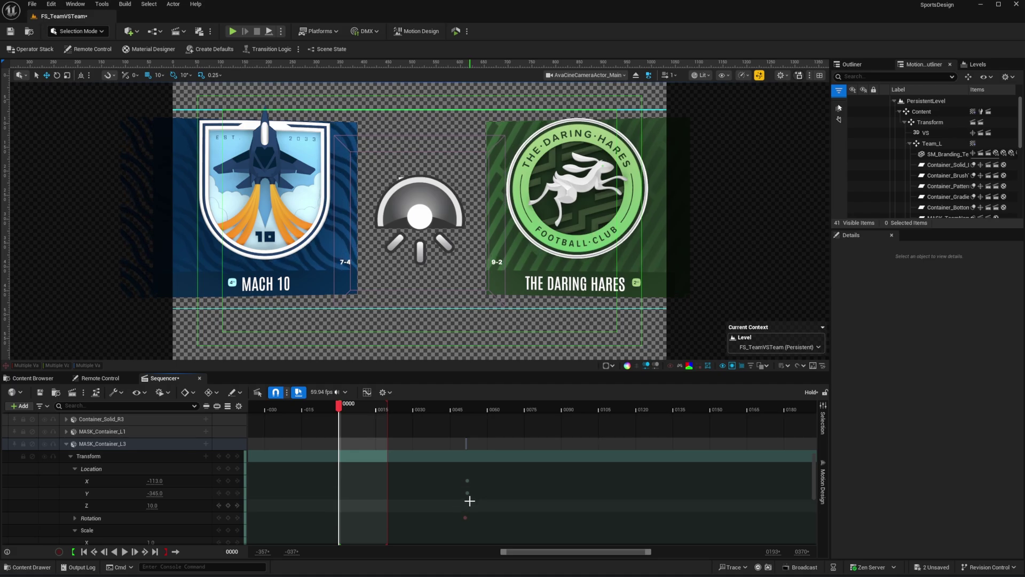
pyautogui.click(67, 444)
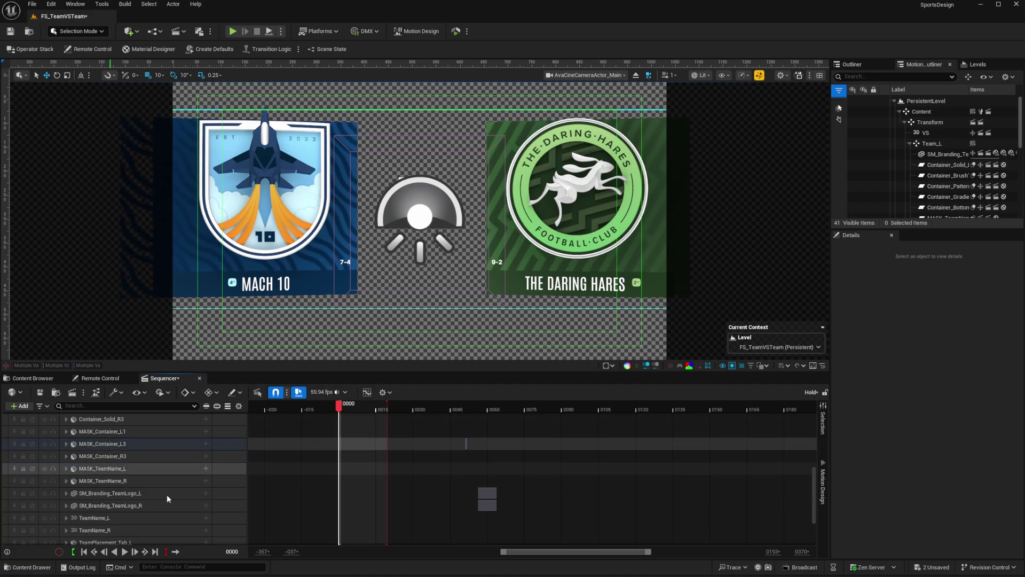
pyautogui.click(66, 493)
pyautogui.scroll(-1, 497, 480)
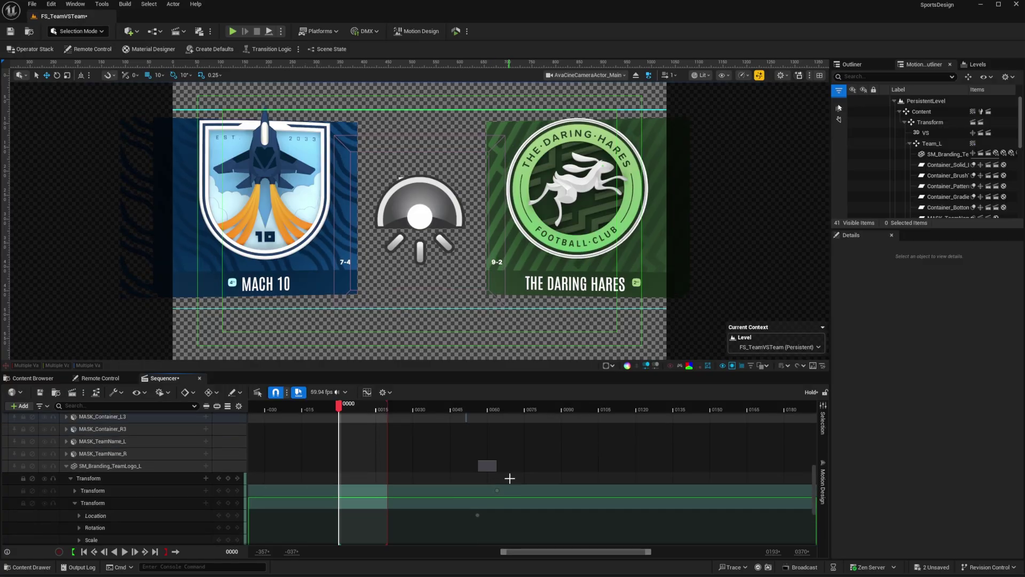
# Step: Extend the Hold sequence's playback range to end at frame 0300 and collapse the SM_Branding_TeamLogo_L track
pyautogui.moveTo(388, 404); pyautogui.dragTo(788, 409)
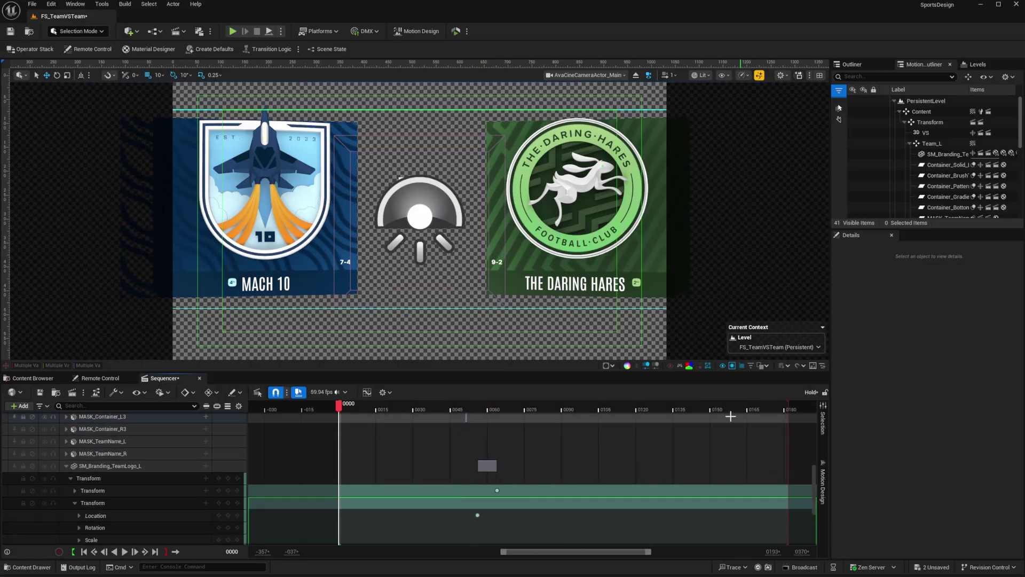
pyautogui.moveTo(649, 551); pyautogui.dragTo(723, 552)
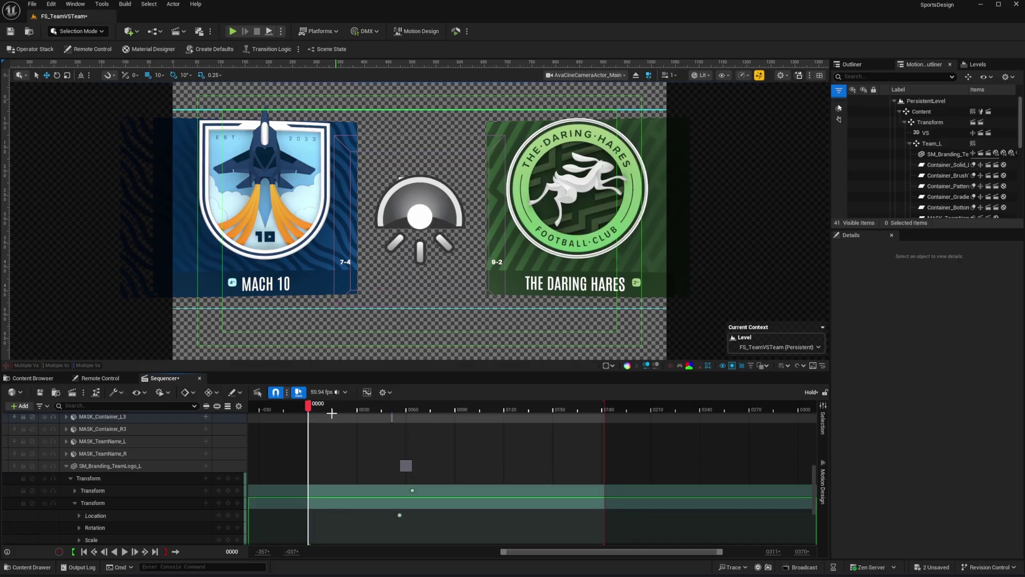
pyautogui.moveTo(501, 552); pyautogui.dragTo(452, 552)
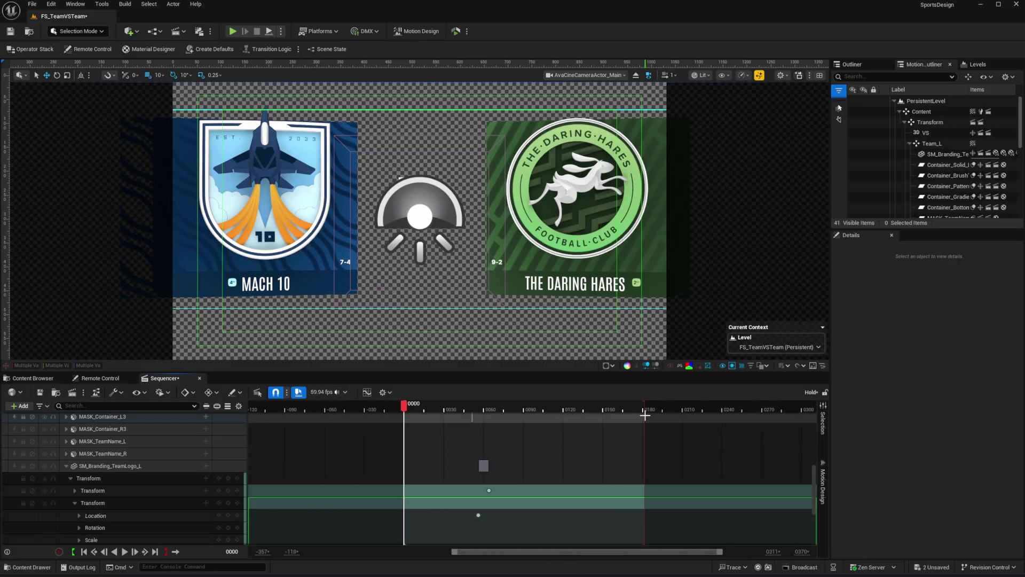
pyautogui.moveTo(645, 407); pyautogui.dragTo(803, 401)
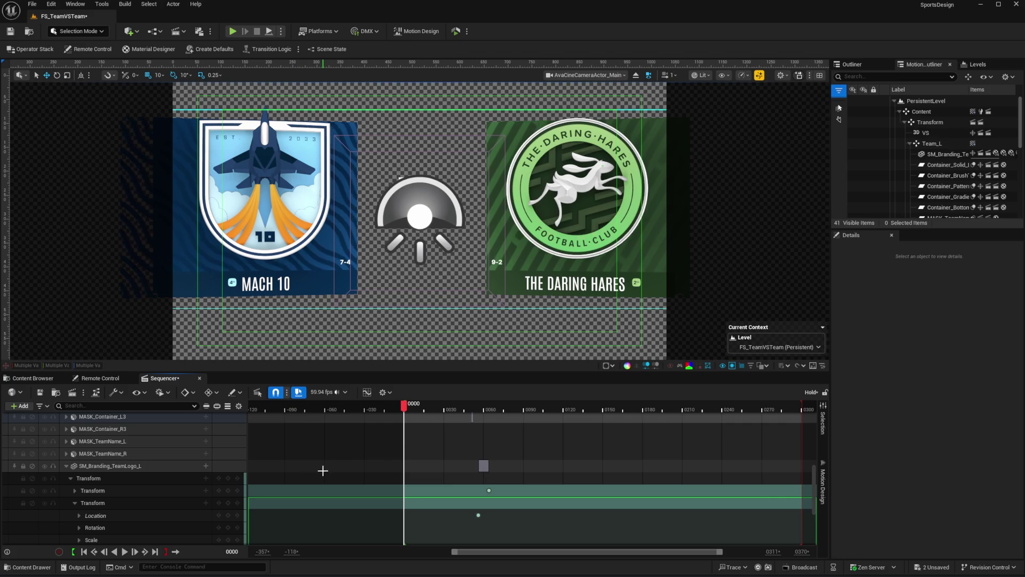
pyautogui.click(69, 465)
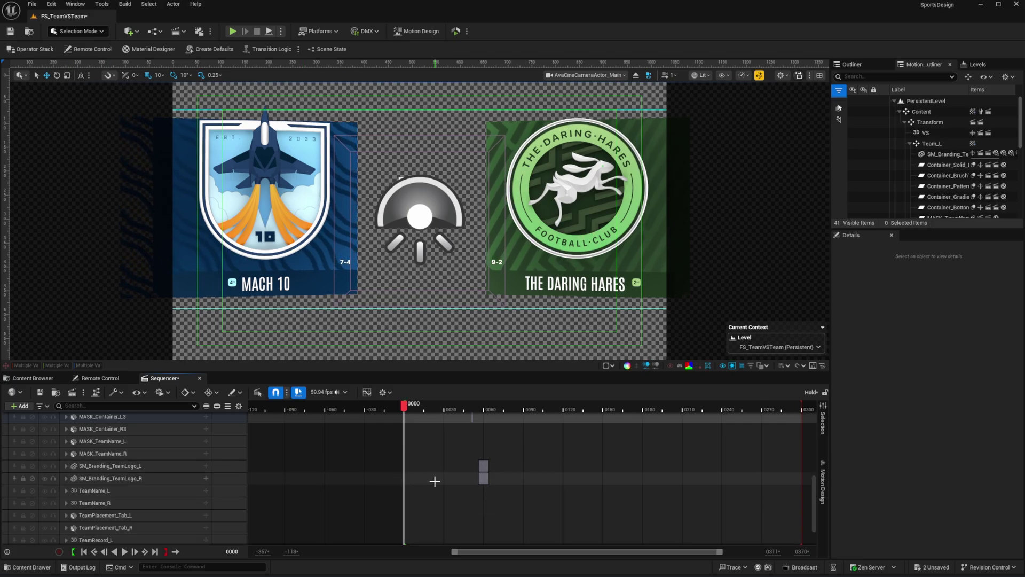
# Step: Scrub the start of the Hold sequence and play it from frame 0000 to check for remaining movement
pyautogui.scroll(-1, 435, 480)
pyautogui.scroll(8, 435, 479)
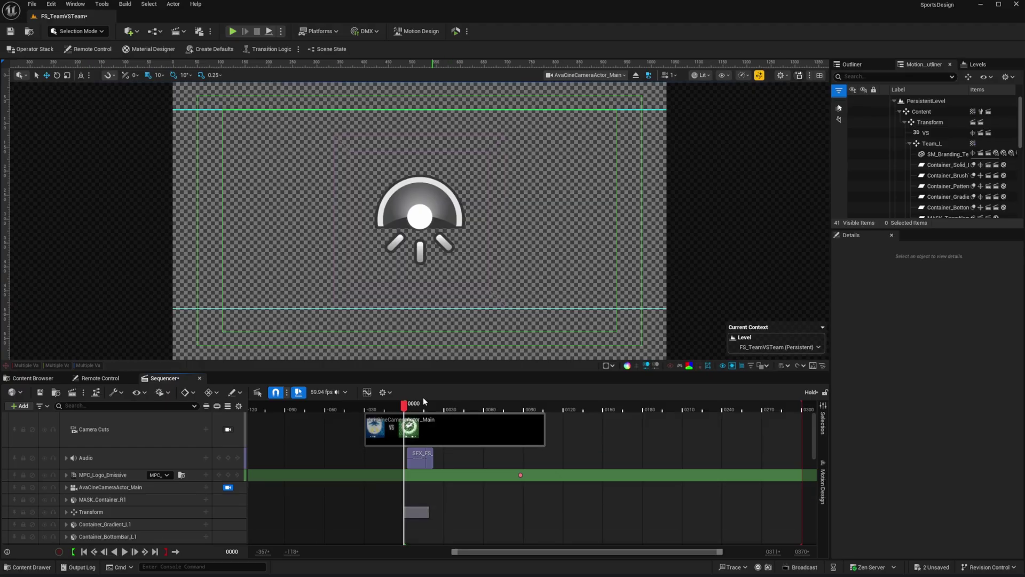
pyautogui.moveTo(404, 406)
pyautogui.mouseDown()
pyautogui.moveTo(456, 405)
pyautogui.moveTo(405, 406)
pyautogui.mouseUp()
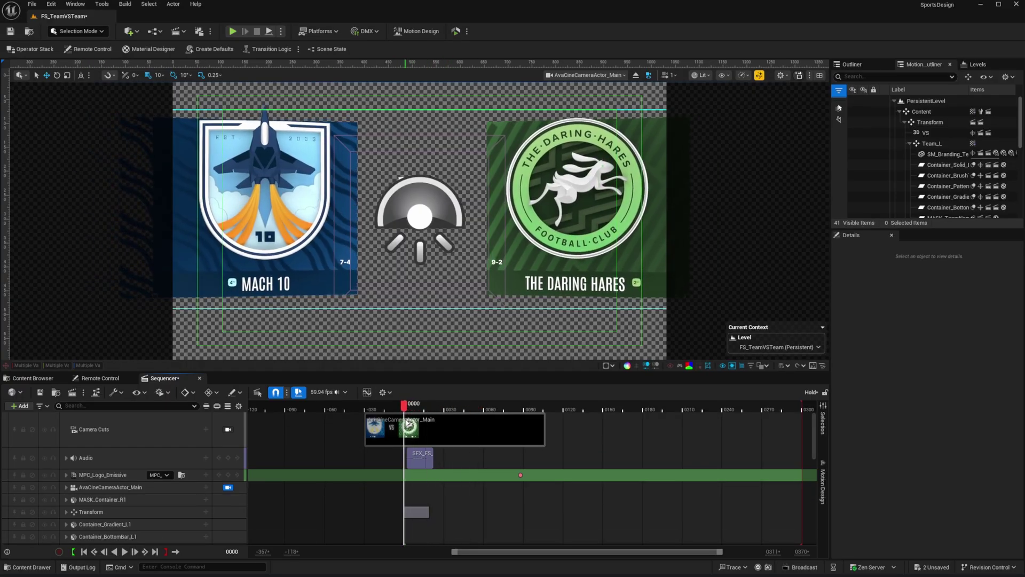
pyautogui.click(124, 551)
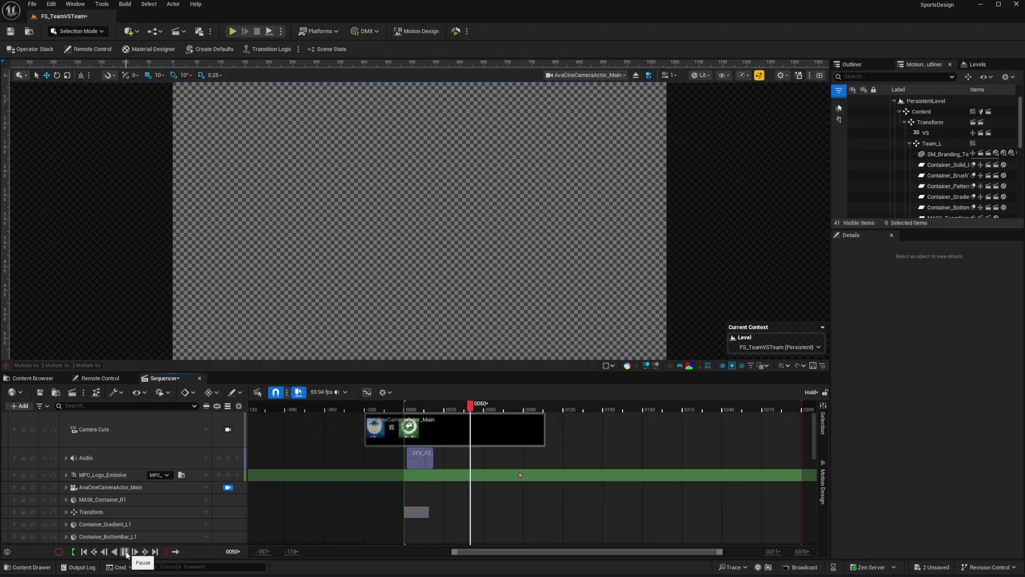
# Step: Stop playback and examine the MPC_Logo_Emissive and AvaCineCameraActor_Main tracks for the animation that moves the graphic out of view
pyautogui.click(66, 474)
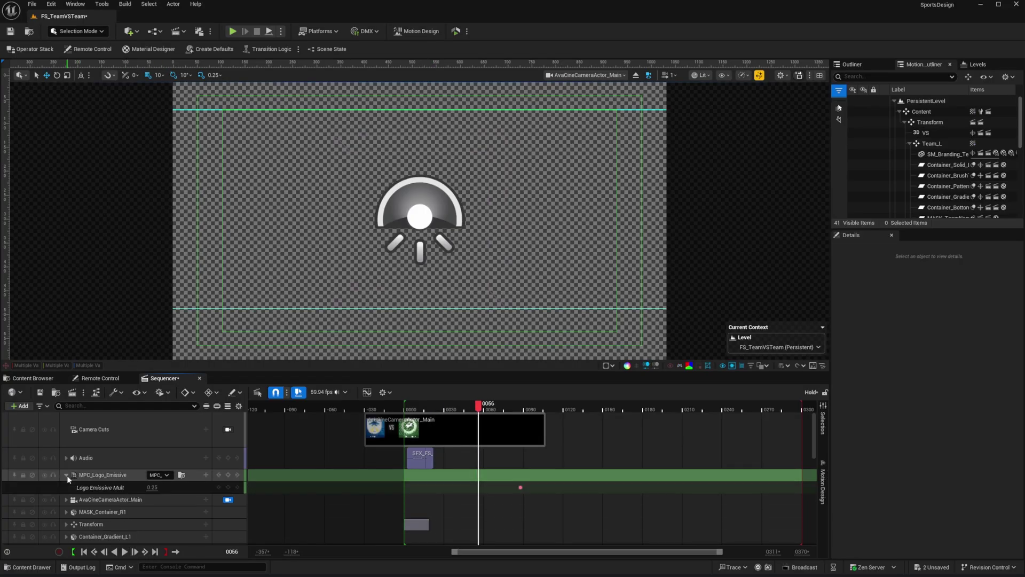
pyautogui.click(66, 474)
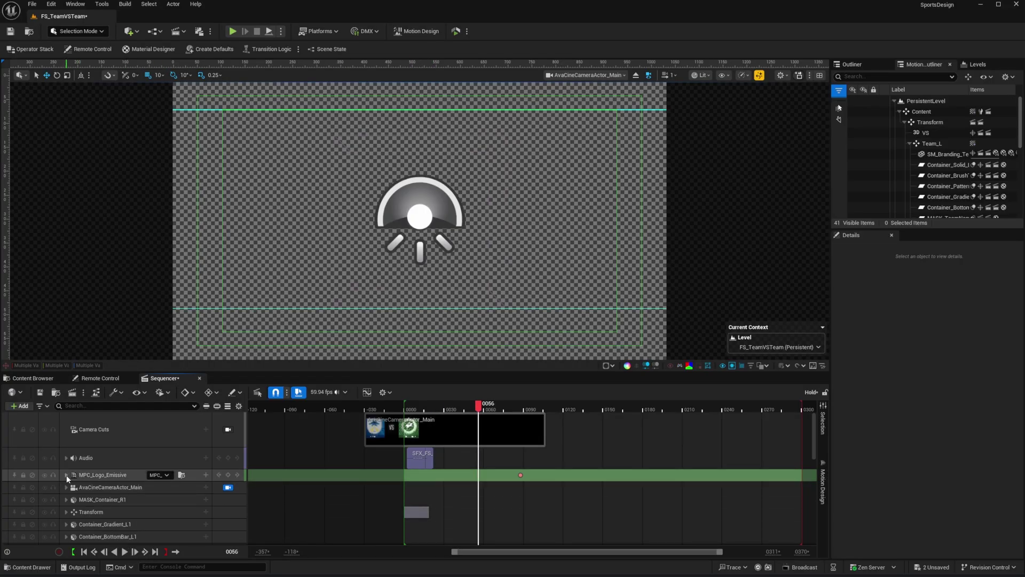
pyautogui.click(66, 487)
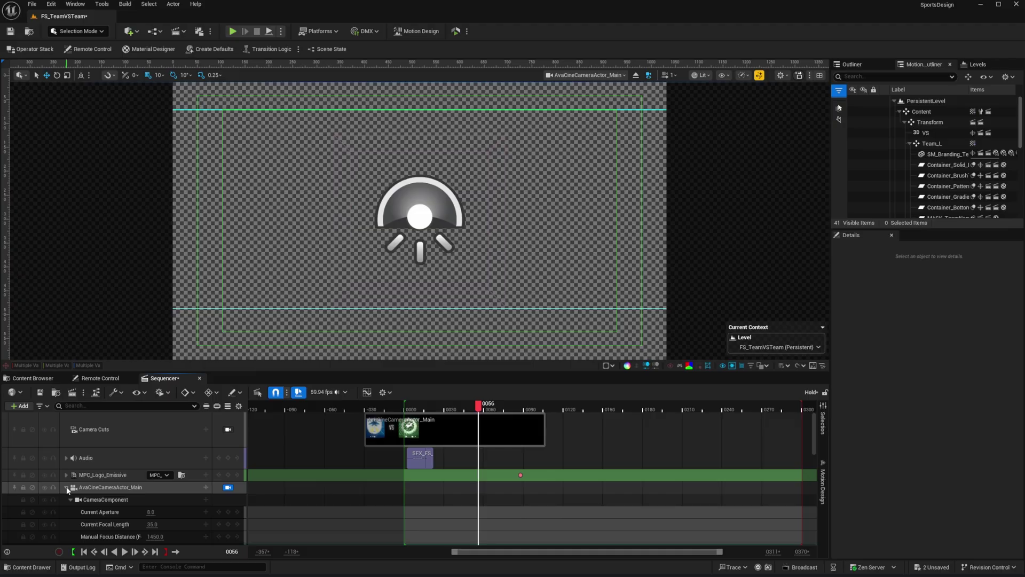
pyautogui.scroll(-2, 337, 466)
pyautogui.scroll(-2, 337, 465)
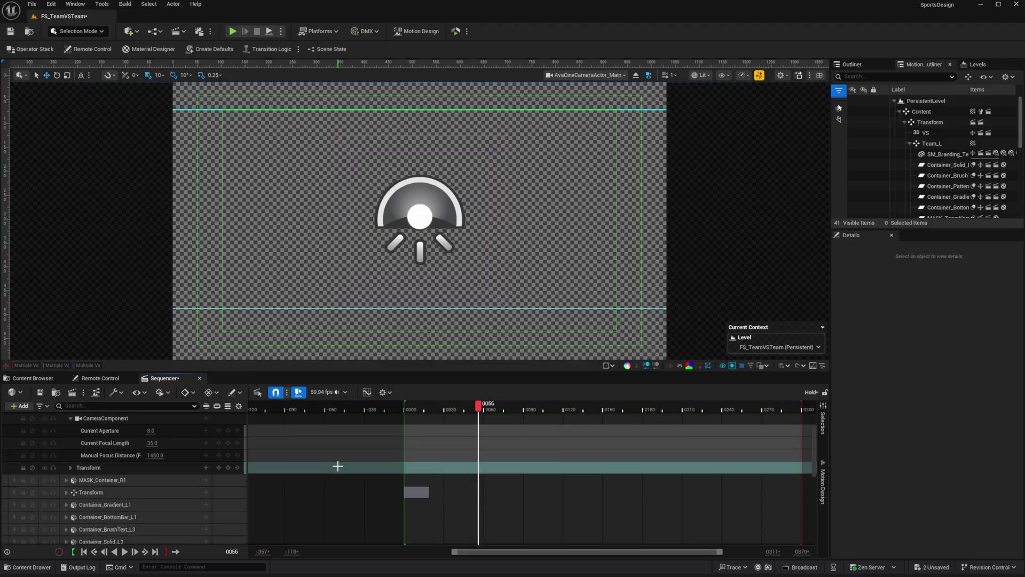
pyautogui.click(68, 468)
pyautogui.click(69, 469)
pyautogui.scroll(3, 76, 436)
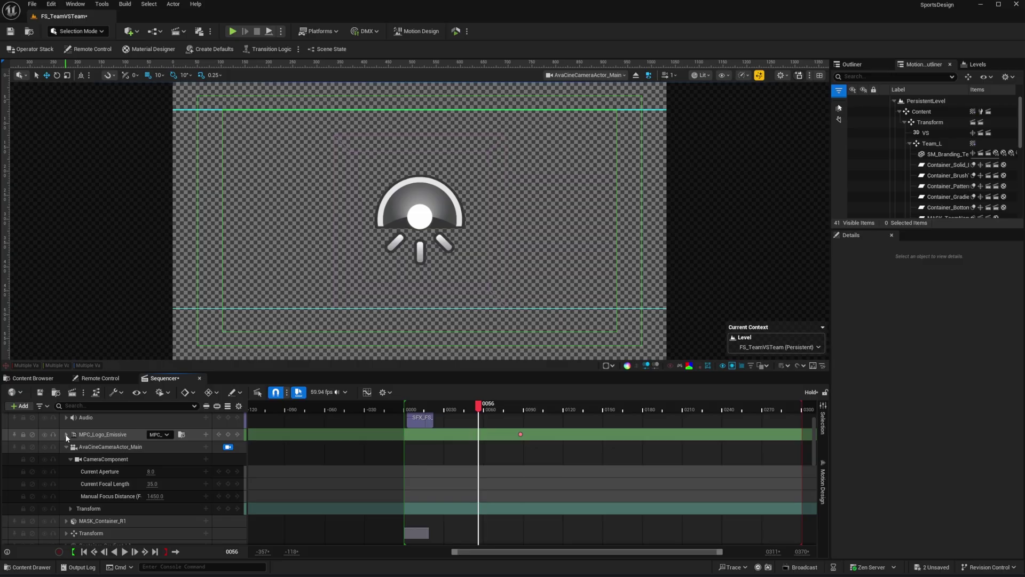
pyautogui.click(66, 447)
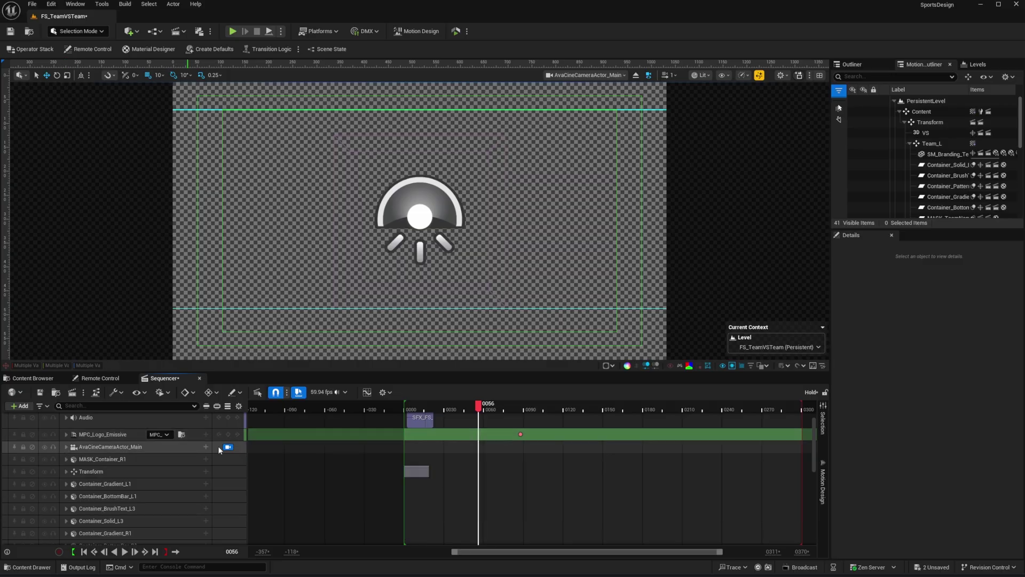
# Step: Delete the end keyframe on the Transform actor's Location X in the Hold sequence, keeping the one at frame 0000
pyautogui.click(930, 122)
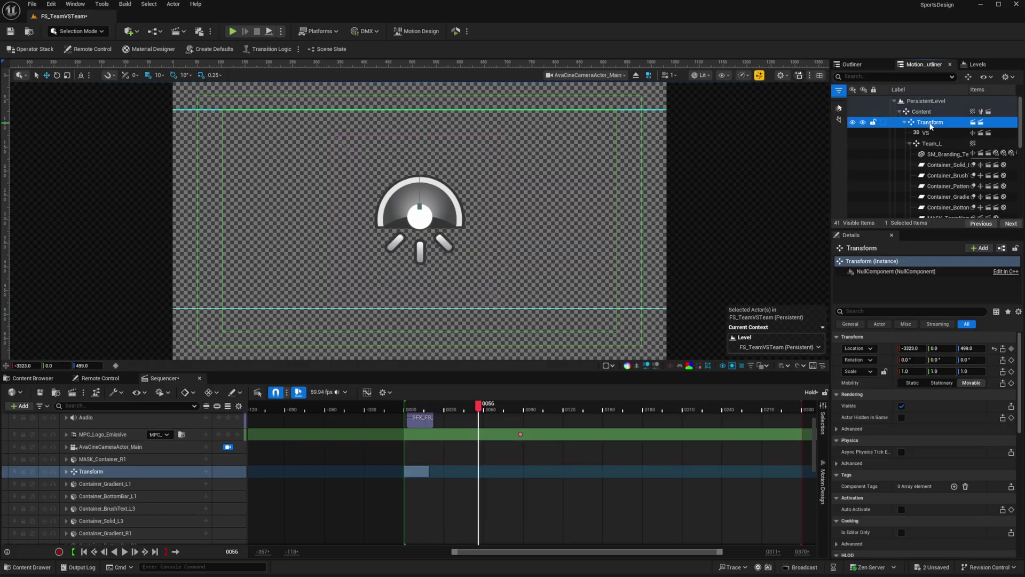
pyautogui.click(66, 472)
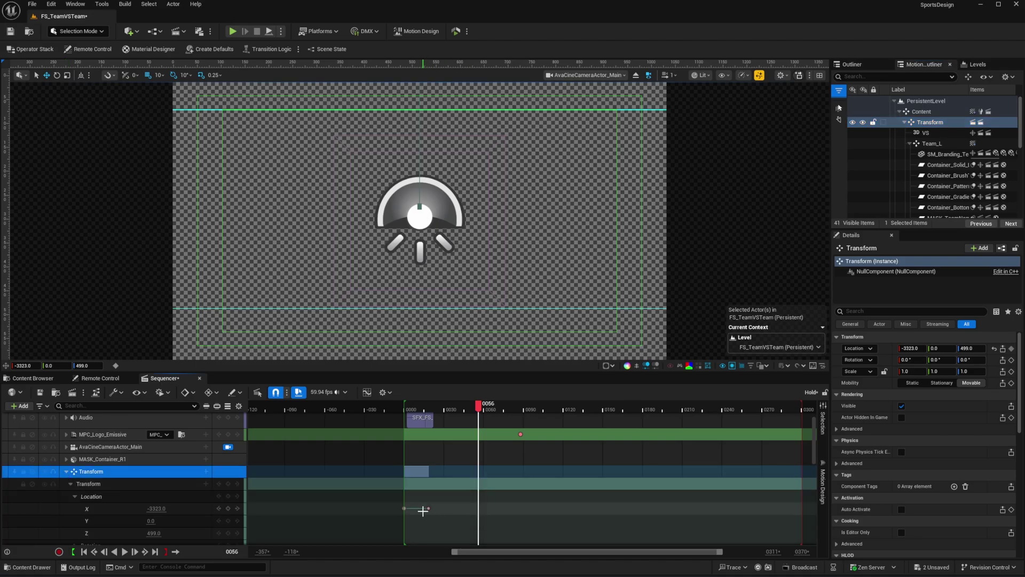
pyautogui.moveTo(441, 512); pyautogui.dragTo(414, 491)
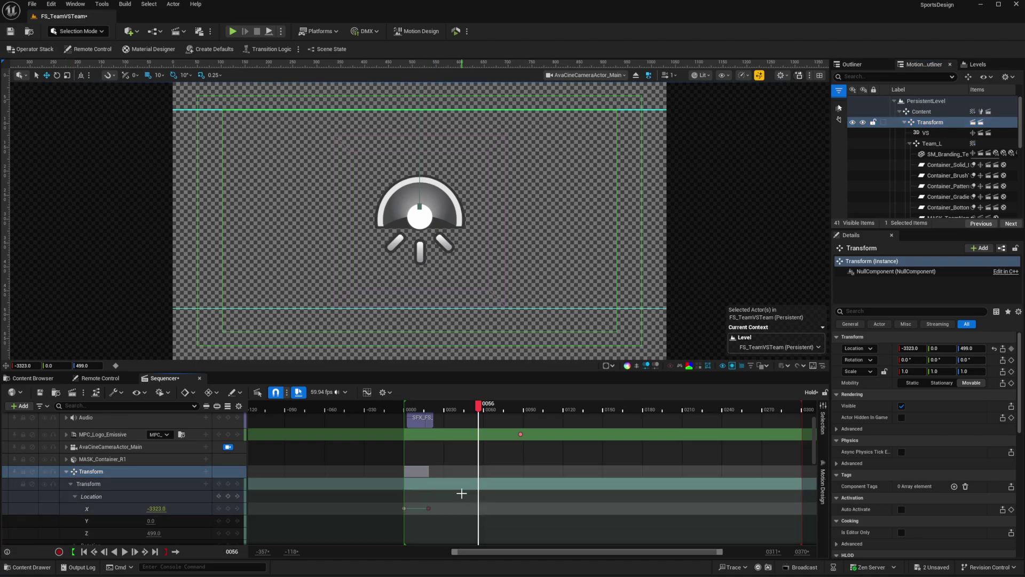
pyautogui.press('Delete')
# Step: Play the Hold sequence from its start to its end and reopen the Motion Design sequence list
pyautogui.click(85, 551)
pyautogui.click(124, 551)
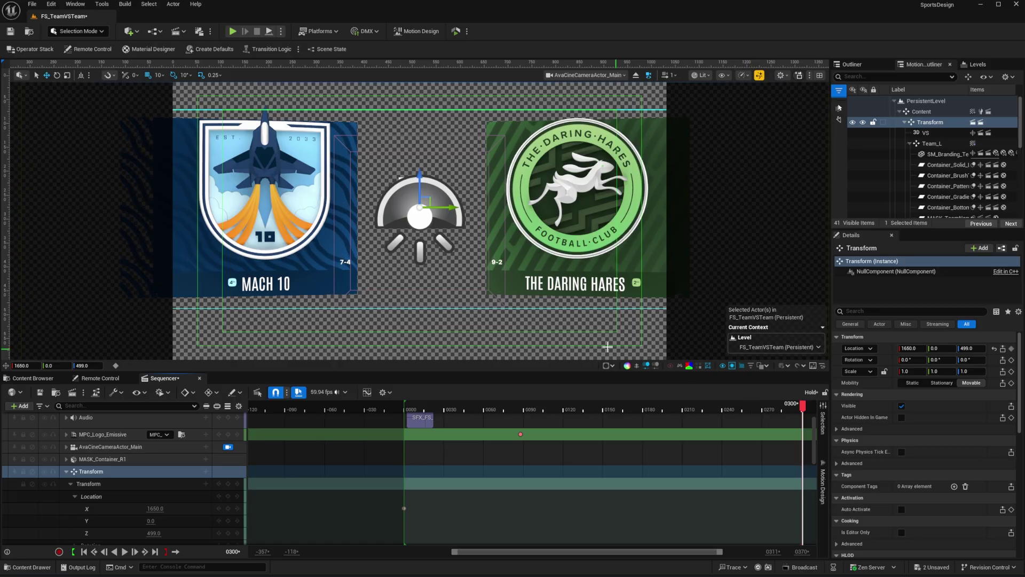
pyautogui.click(821, 492)
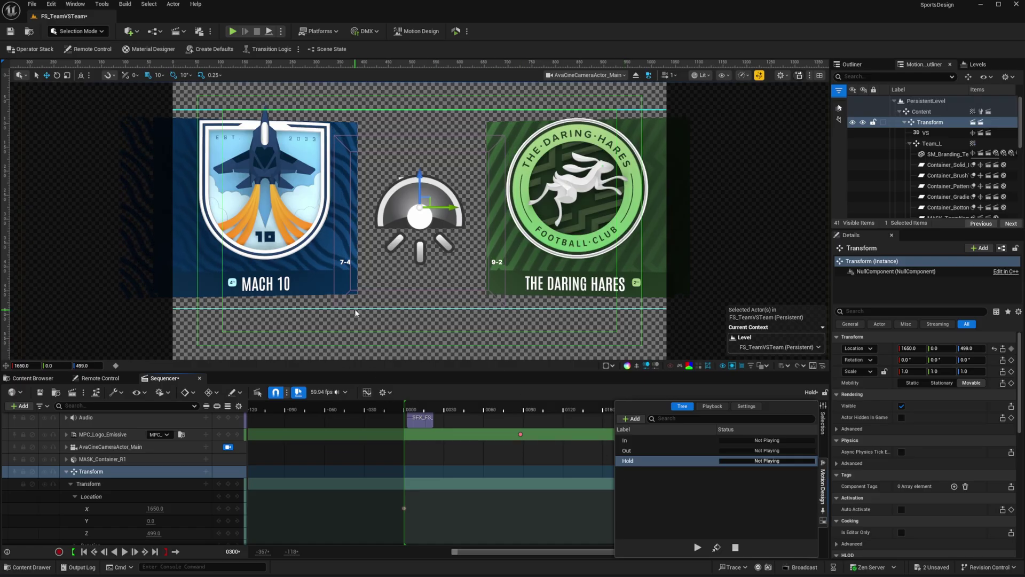
# Step: Save the FS_TeamVSTeam level and render FS_TeamVSTeam pages 0050 to 0052 from the Rundown_FullScreens rundown
pyautogui.click(638, 389)
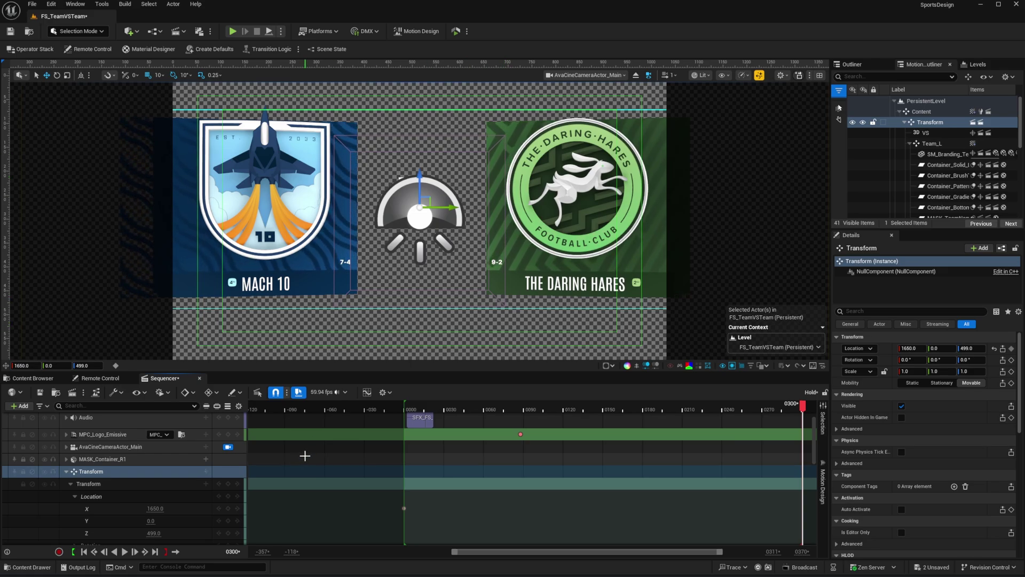
pyautogui.hotkey('ctrl', 's')
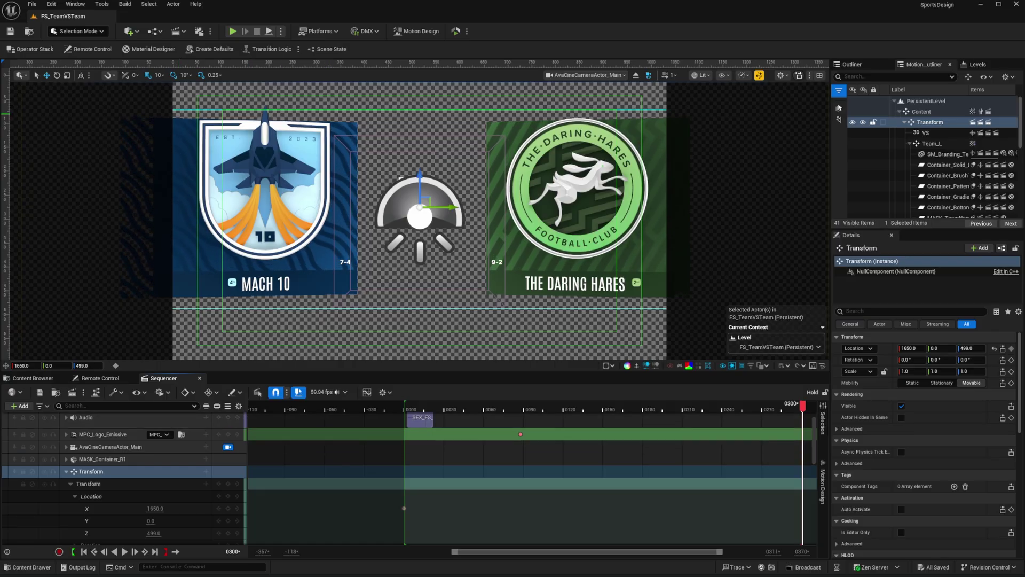
pyautogui.hotkey('alt', 'Tab')
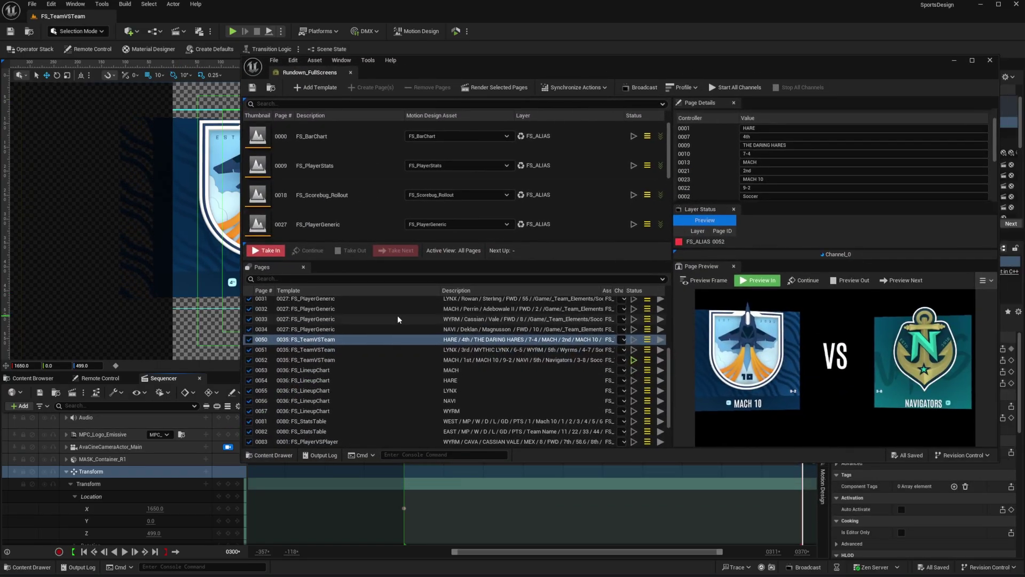
pyautogui.keyDown('shift'); pyautogui.click(338, 360); pyautogui.keyUp('shift')
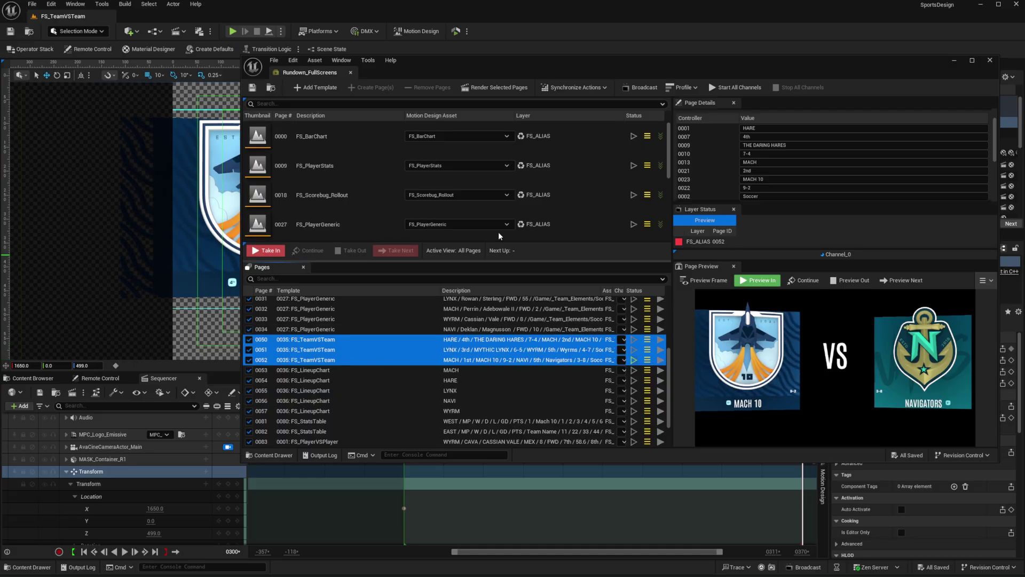
pyautogui.click(502, 88)
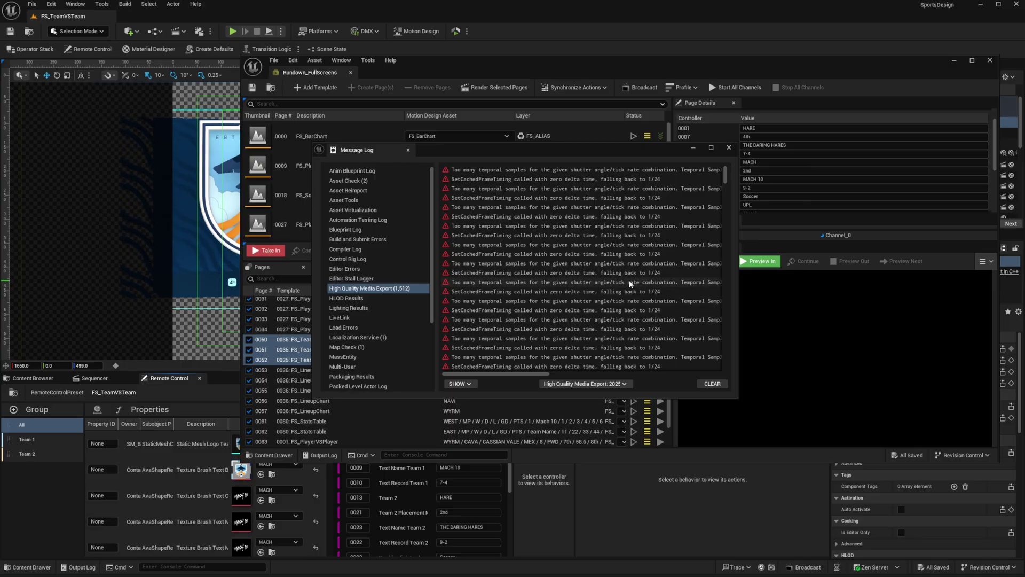
# Step: Switch to DaVinci Resolve, import FS_TeamVSTeam_v002.mov through FS_TeamVSTeam_v004.mov from SportsRenders, and place them consecutively on Video 2 ahead of the replay wipe
pyautogui.hotkey('alt', 'Tab')
pyautogui.click(530, 316)
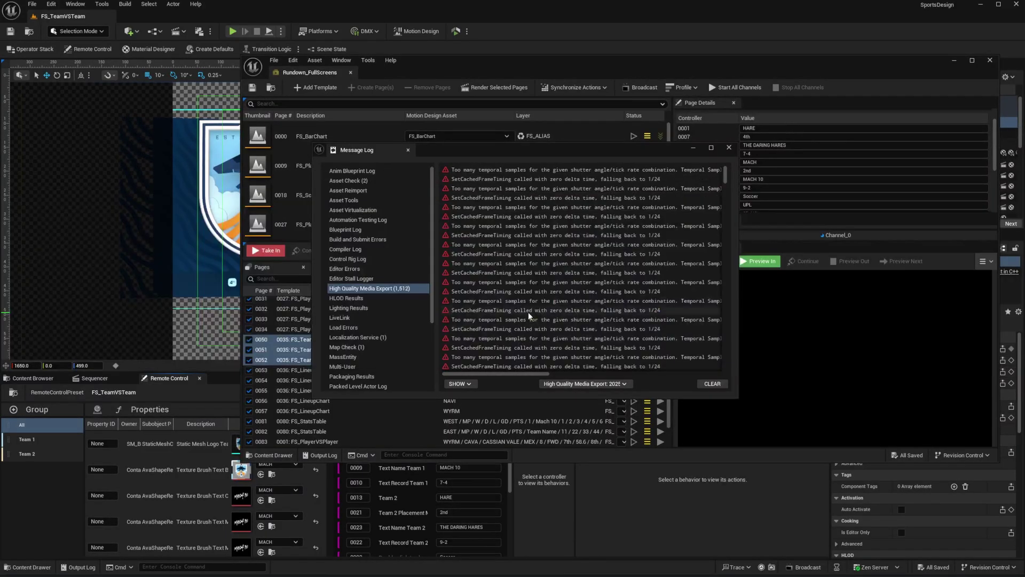
pyautogui.rightClick(244, 267)
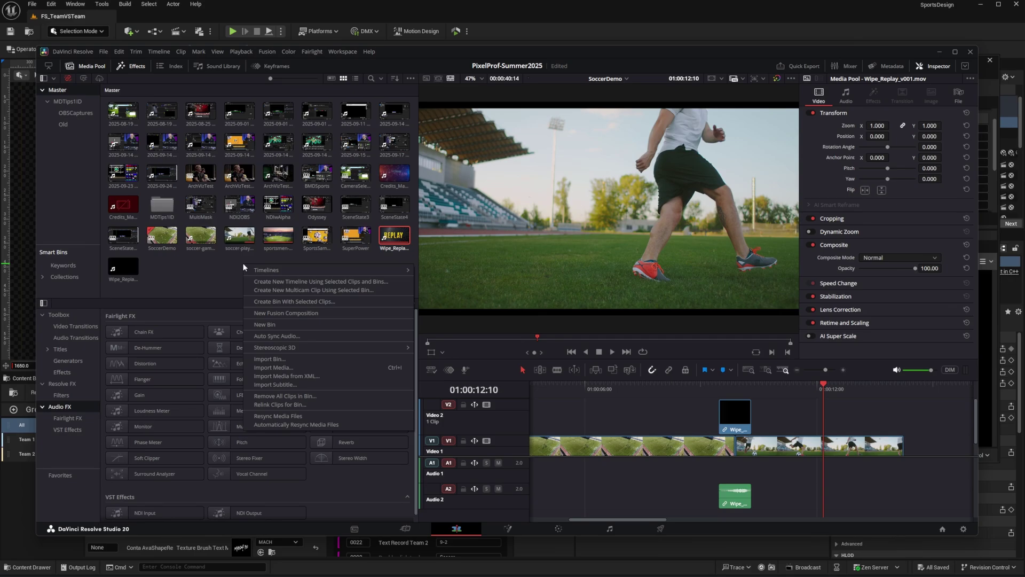
pyautogui.click(293, 367)
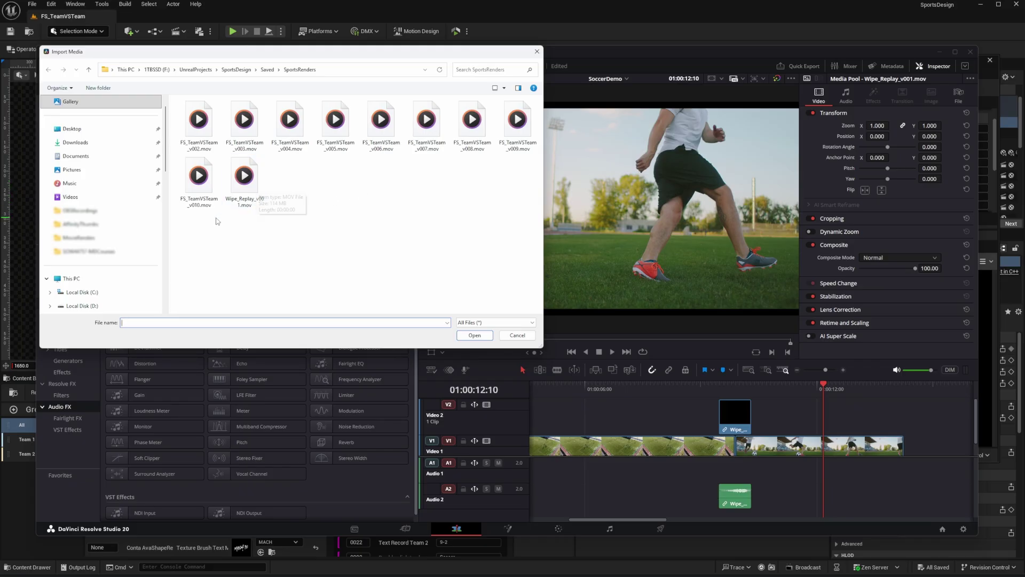
pyautogui.click(200, 122)
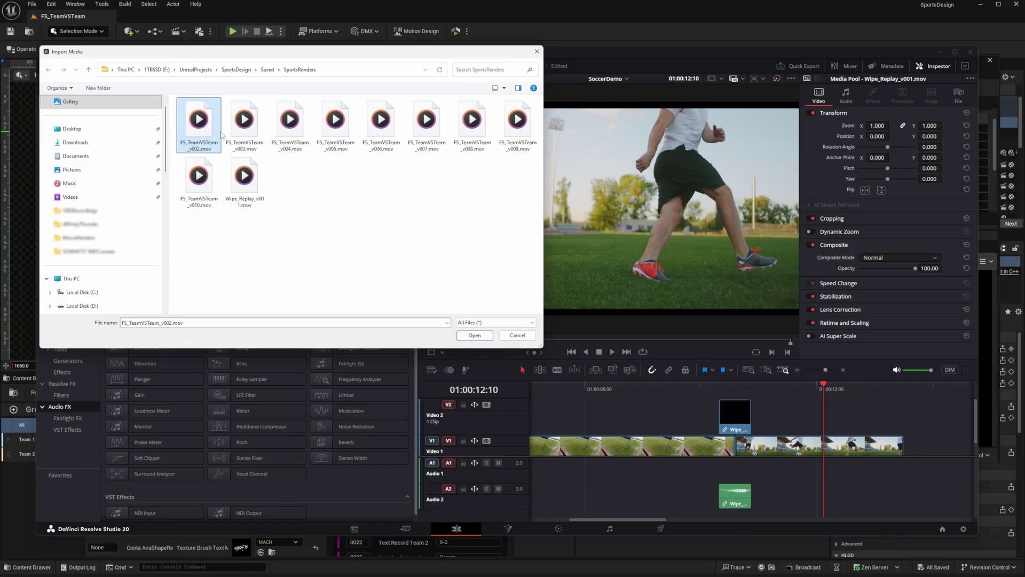
pyautogui.keyDown('shift'); pyautogui.click(291, 127); pyautogui.keyUp('shift')
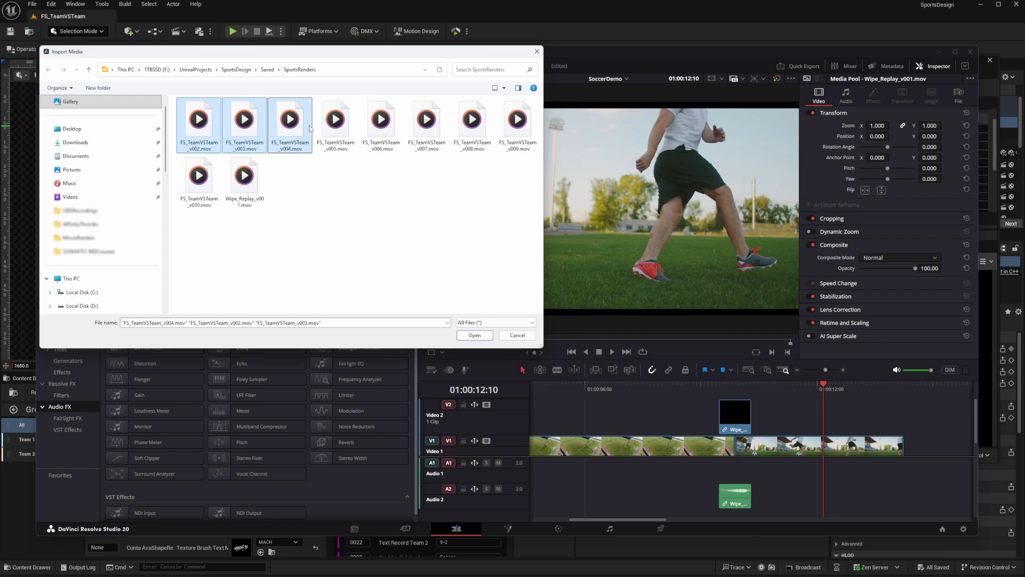
pyautogui.moveTo(289, 121); pyautogui.dragTo(621, 417)
pyautogui.moveTo(619, 436); pyautogui.dragTo(304, 144)
pyautogui.click(474, 336)
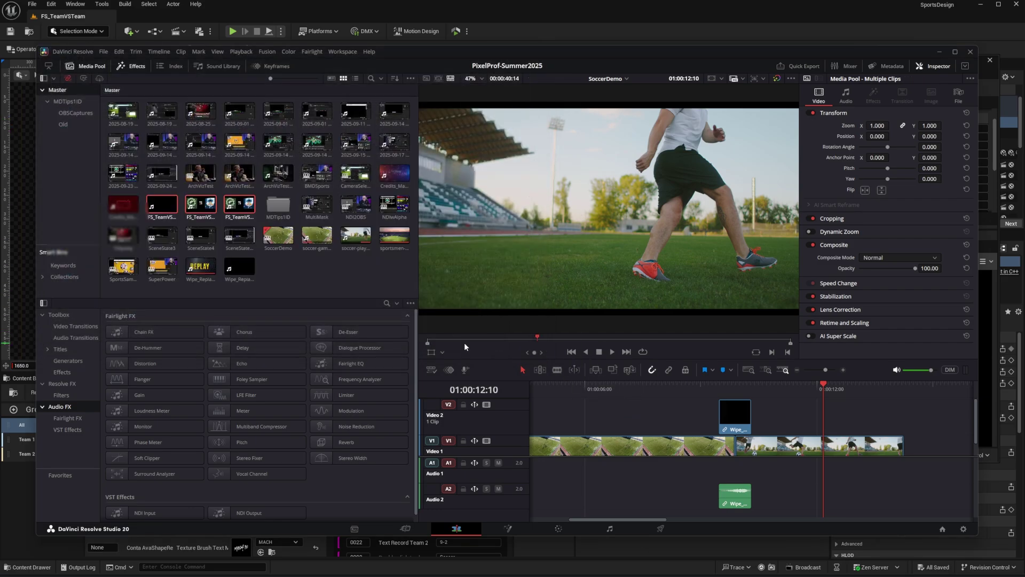
pyautogui.moveTo(235, 211); pyautogui.dragTo(614, 408)
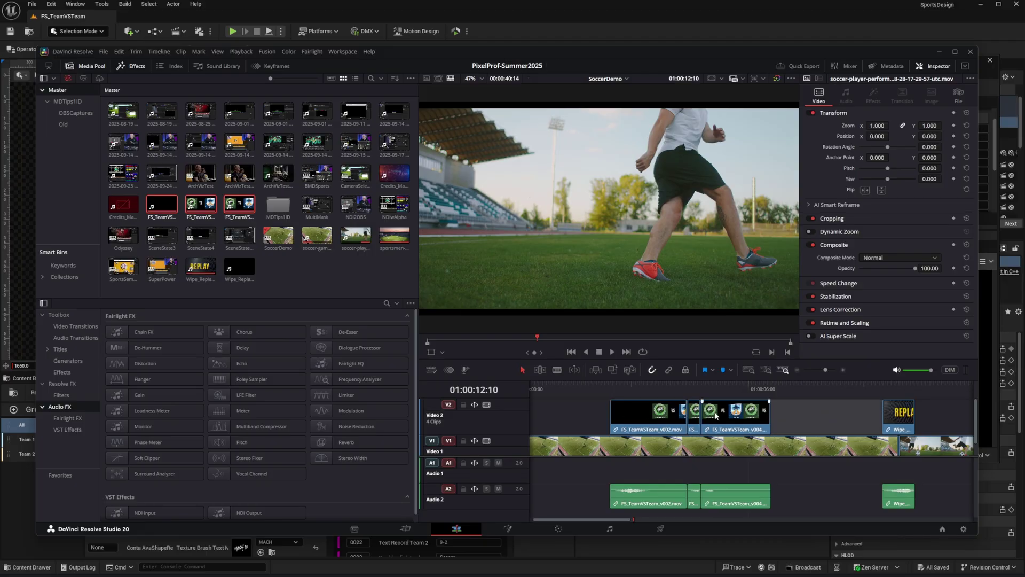
# Step: Try to move the FS_TeamVSTeam_v003.mov clip with its audio behind FS_TeamVSTeam_v004.mov on the timeline
pyautogui.click(696, 414)
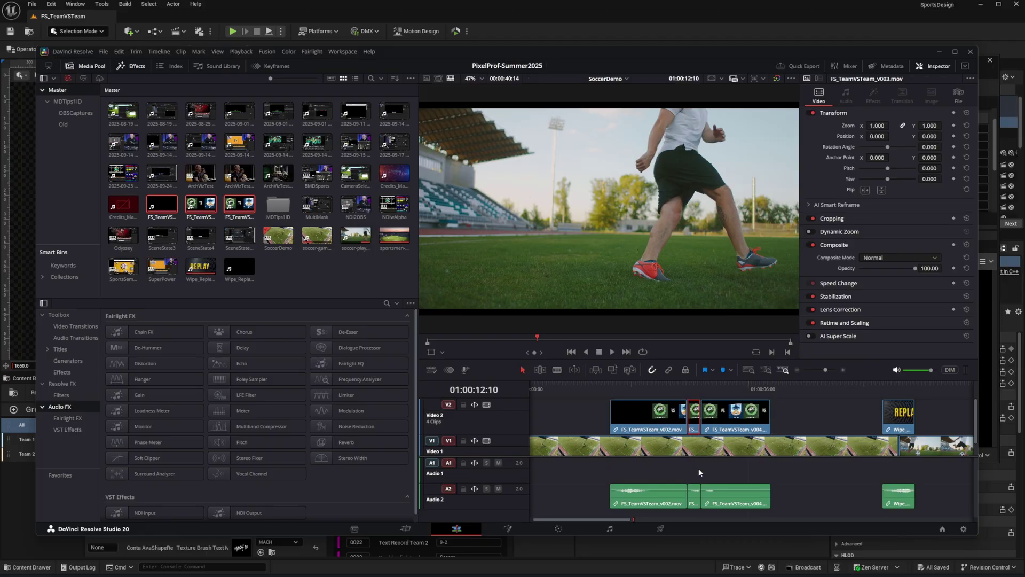
pyautogui.keyDown('ctrl'); pyautogui.click(695, 497); pyautogui.keyUp('ctrl')
pyautogui.moveTo(694, 414); pyautogui.dragTo(782, 420)
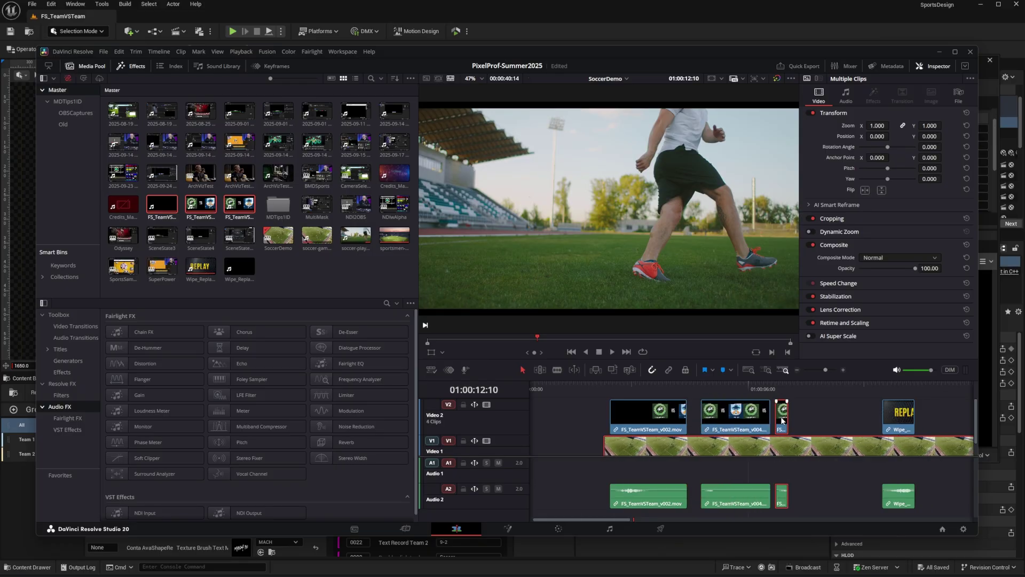
pyautogui.hotkey('ctrl', 'z')
# Step: Move FS_TeamVSTeam_v003.mov with its audio behind FS_TeamVSTeam_v004.mov, and shift both clips against the end of FS_TeamVSTeam_v002.mov
pyautogui.click(691, 417)
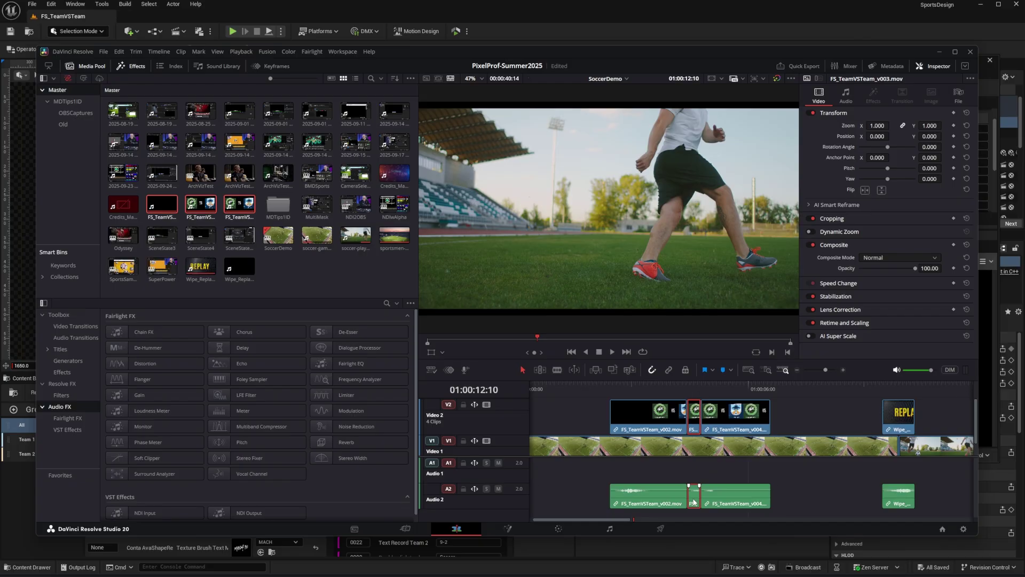
pyautogui.moveTo(693, 418); pyautogui.dragTo(753, 454)
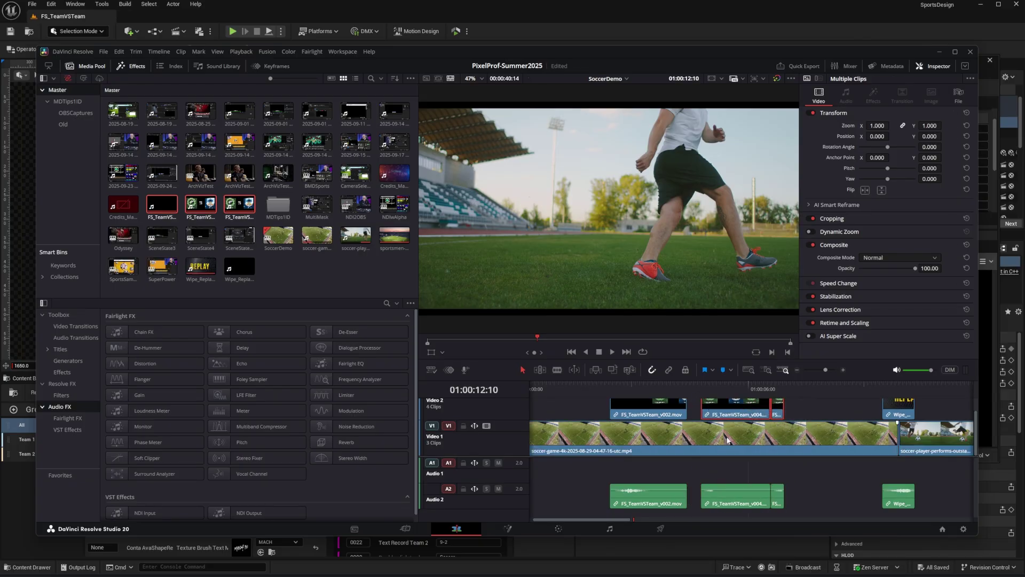
pyautogui.keyDown('ctrl'); pyautogui.click(751, 503); pyautogui.keyUp('ctrl')
pyautogui.moveTo(732, 414); pyautogui.dragTo(719, 412)
# Step: Play the timeline from 01:00:02:11 through the three team graphics, and replay the cut between FS_TeamVSTeam_v002.mov and FS_TeamVSTeam_v004.mov
pyautogui.click(609, 387)
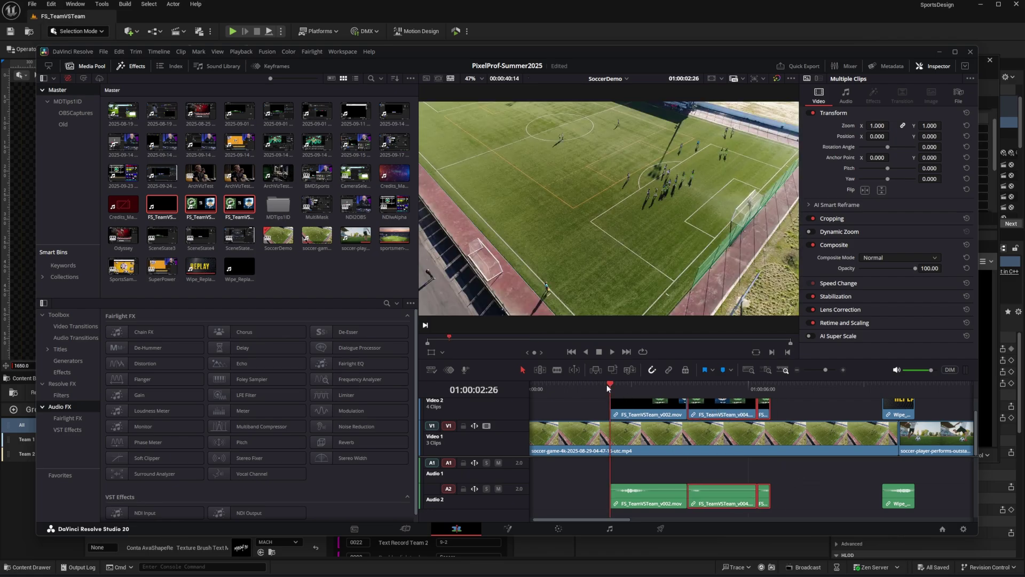
pyautogui.moveTo(610, 385); pyautogui.dragTo(601, 386)
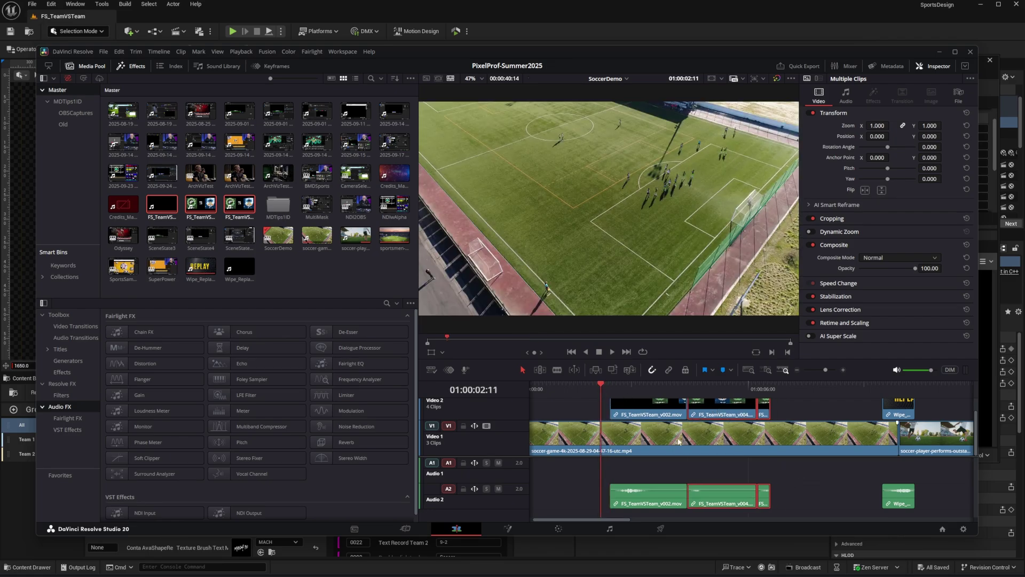
pyautogui.scroll(1, 750, 420)
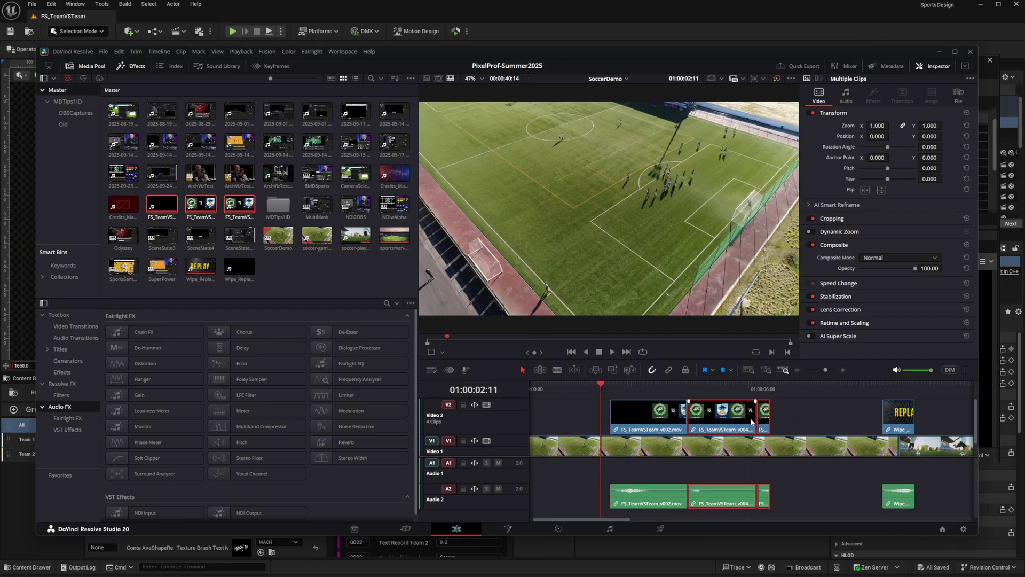
pyautogui.click(612, 351)
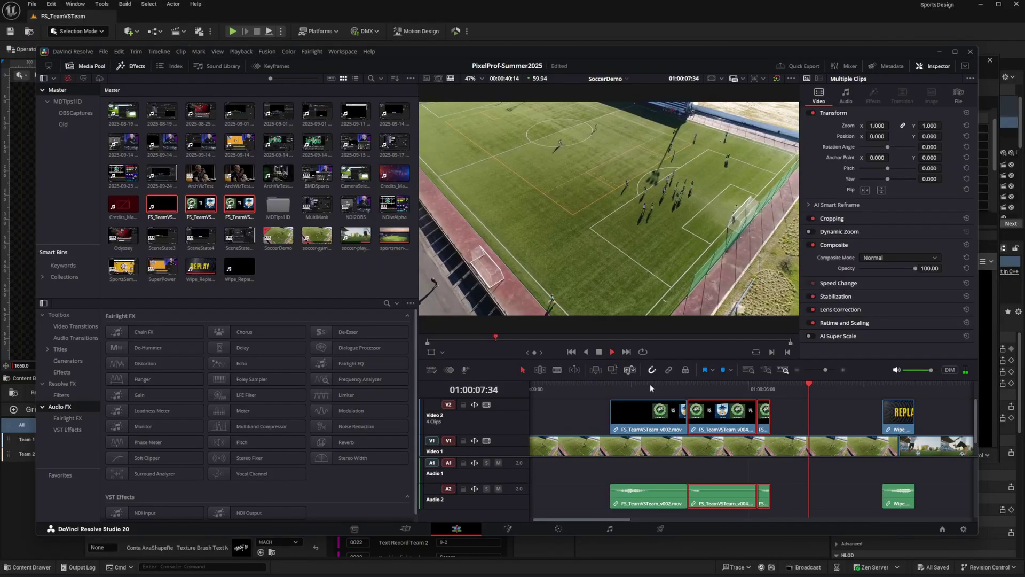
pyautogui.click(687, 387)
pyautogui.moveTo(688, 388); pyautogui.dragTo(655, 391)
pyautogui.press('space')
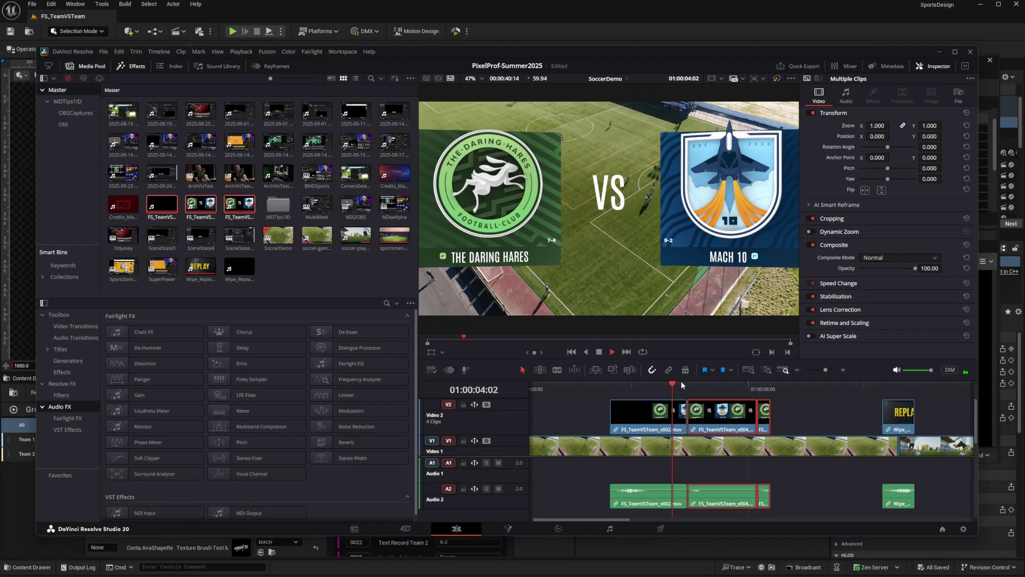
pyautogui.click(599, 352)
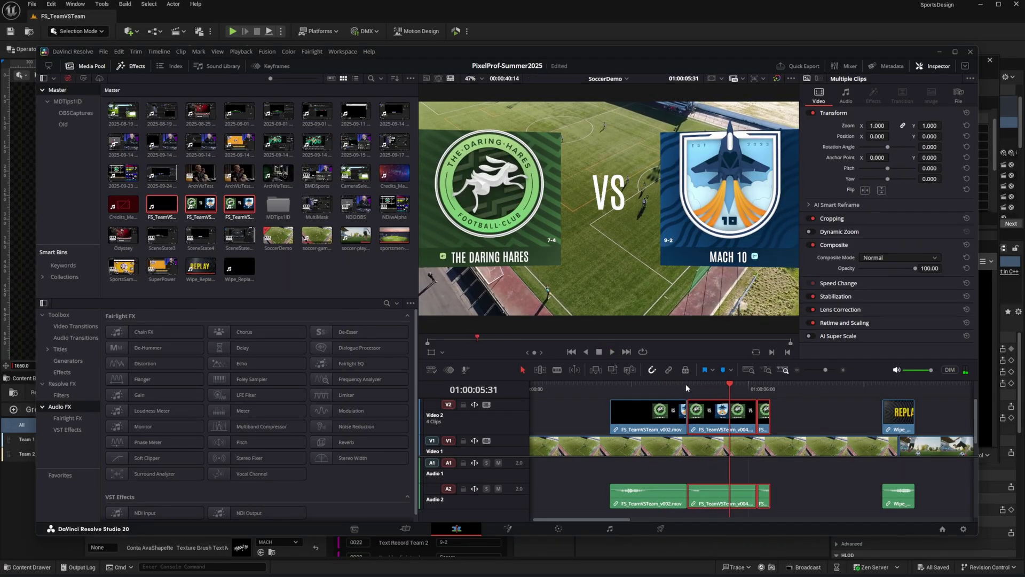
# Step: Trim the end of FS_TeamVSTeam_v002.mov and the start of FS_TeamVSTeam_v004.mov with their audio, and move v002 against v004 to close the gap
pyautogui.click(686, 384)
pyautogui.moveTo(825, 370); pyautogui.dragTo(831, 368)
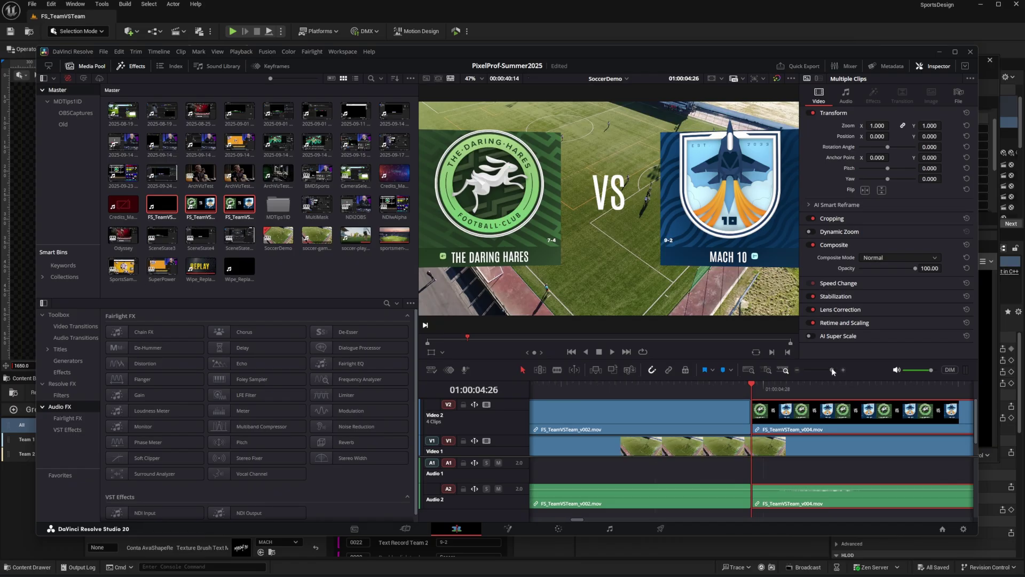
pyautogui.click(743, 417)
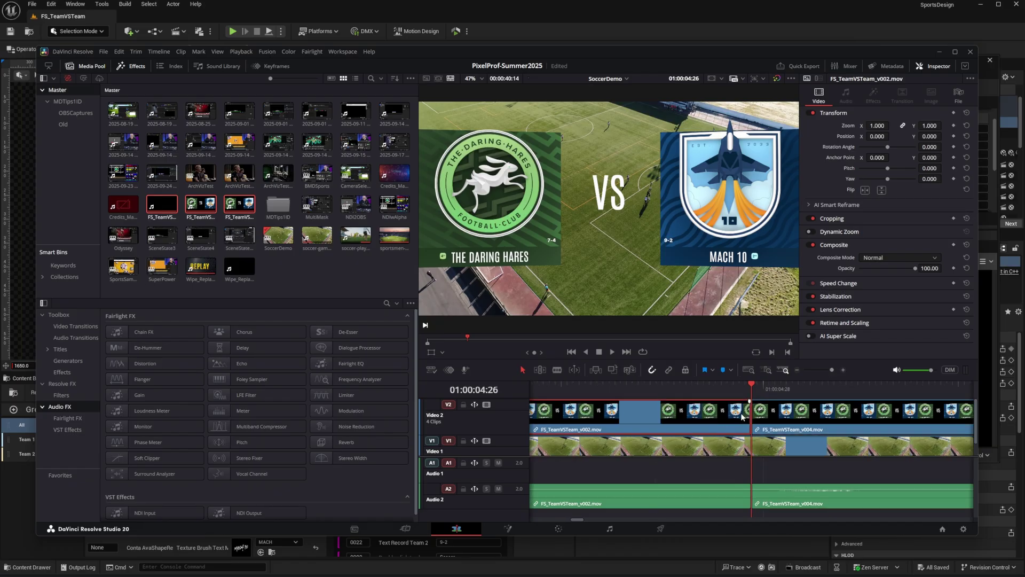
pyautogui.click(746, 417)
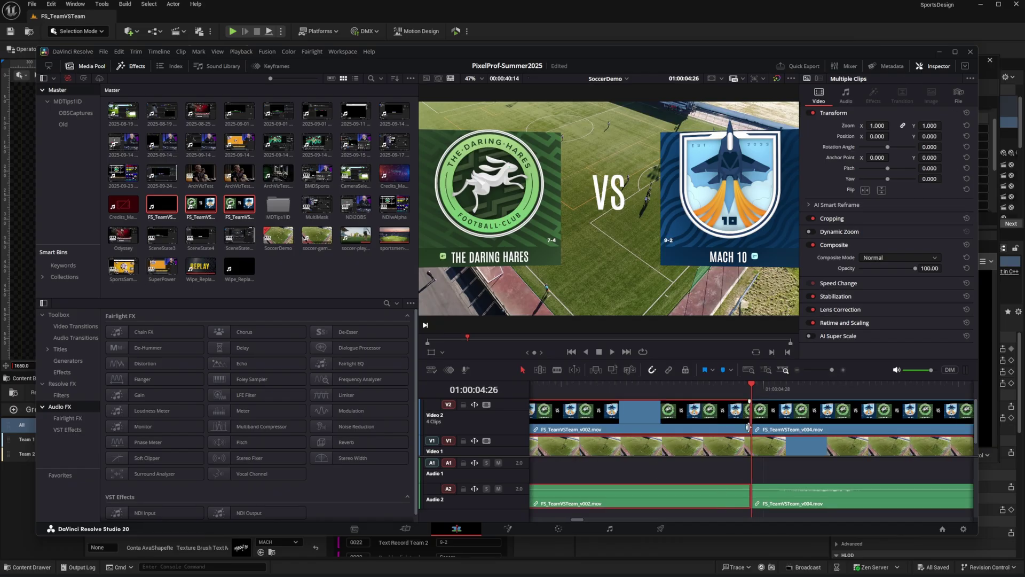
pyautogui.moveTo(746, 417); pyautogui.dragTo(771, 423)
pyautogui.click(769, 501)
pyautogui.click(657, 417)
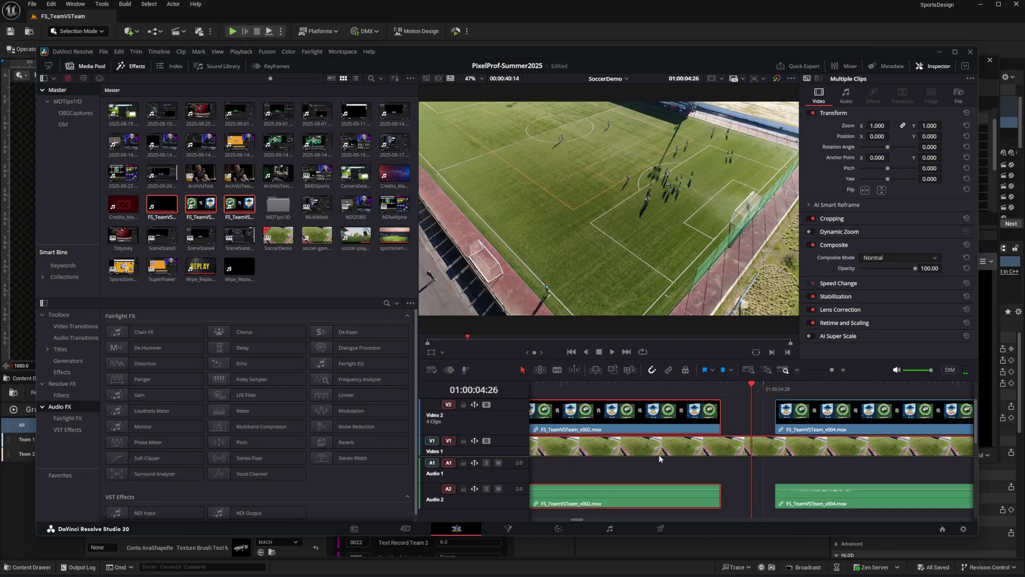
pyautogui.moveTo(631, 422); pyautogui.dragTo(685, 423)
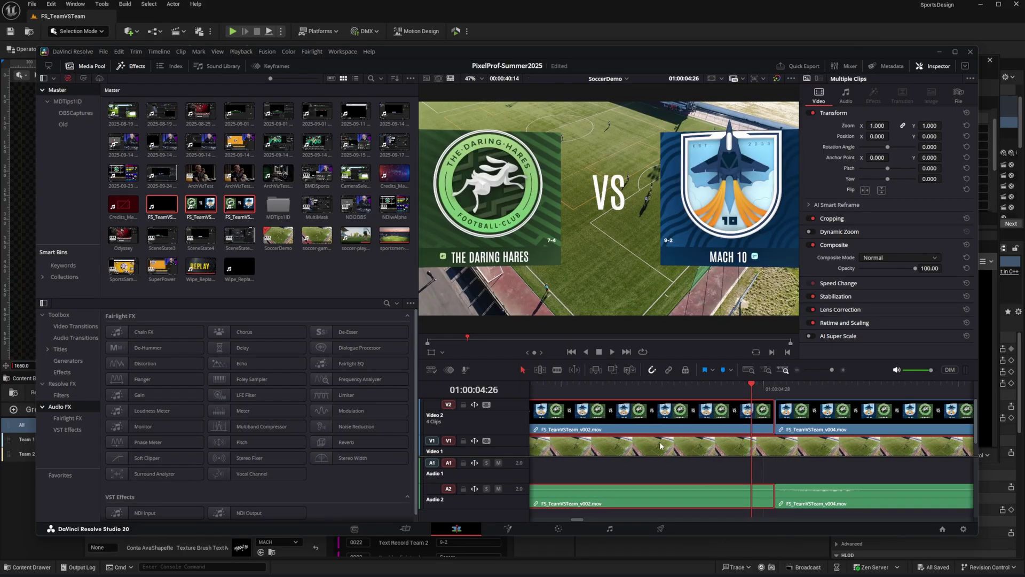
# Step: Add a Cross Dissolve video transition at the cut between FS_TeamVSTeam_v002.mov and FS_TeamVSTeam_v004.mov on Video 2
pyautogui.click(75, 326)
pyautogui.click(347, 333)
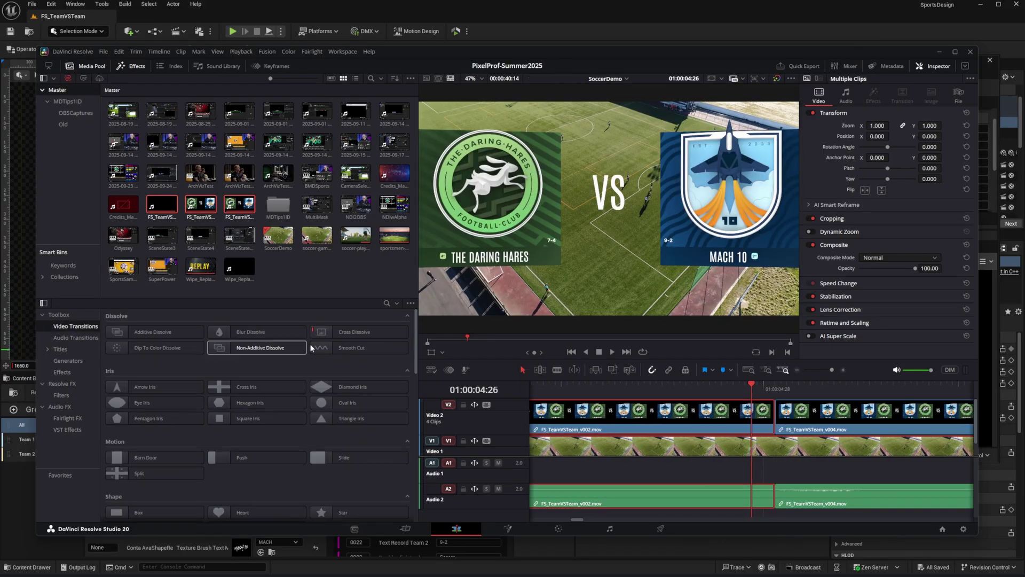
pyautogui.moveTo(347, 333); pyautogui.dragTo(772, 412)
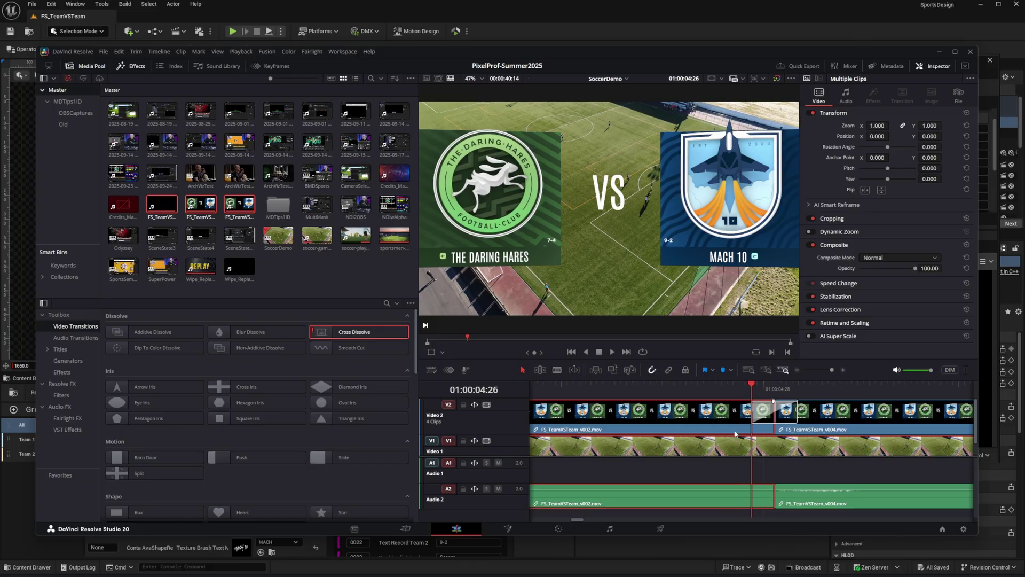
# Step: Play the timeline from 01:00:02:28 through the cross dissolve and the replay wipe, and return the playhead to 01:00:02:35
pyautogui.click(823, 370)
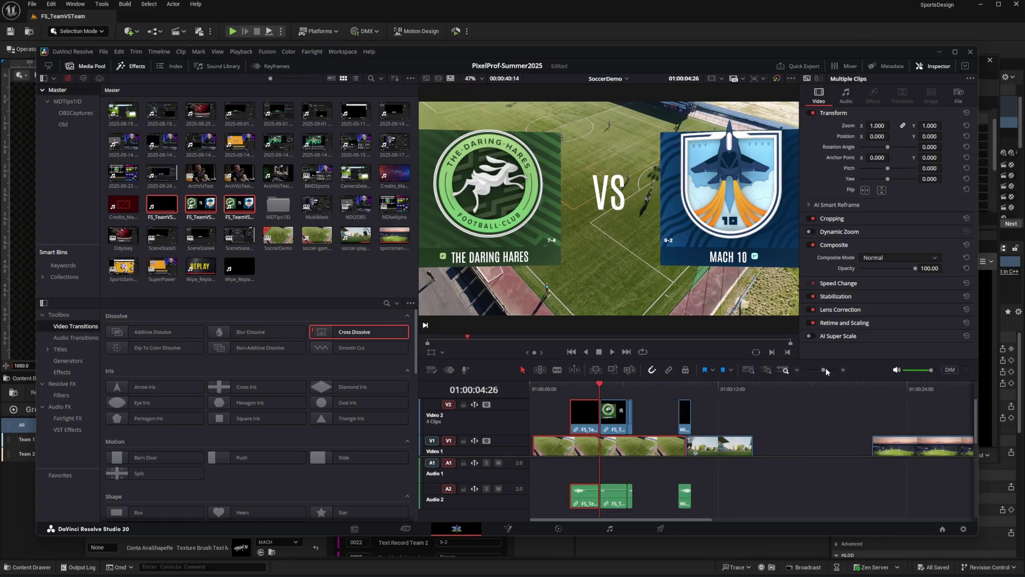
pyautogui.click(826, 369)
pyautogui.click(627, 384)
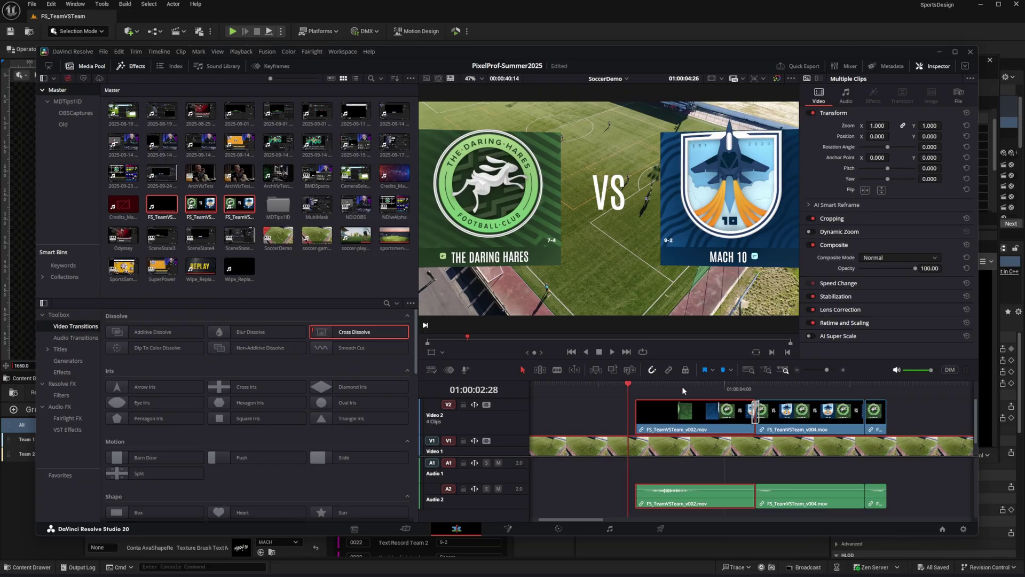
pyautogui.press('space')
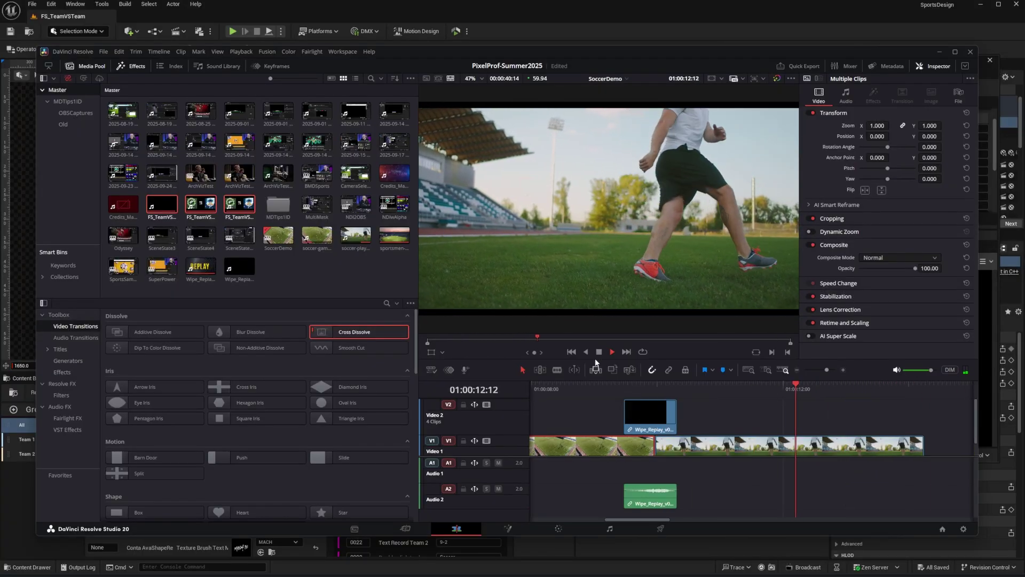
pyautogui.press('space')
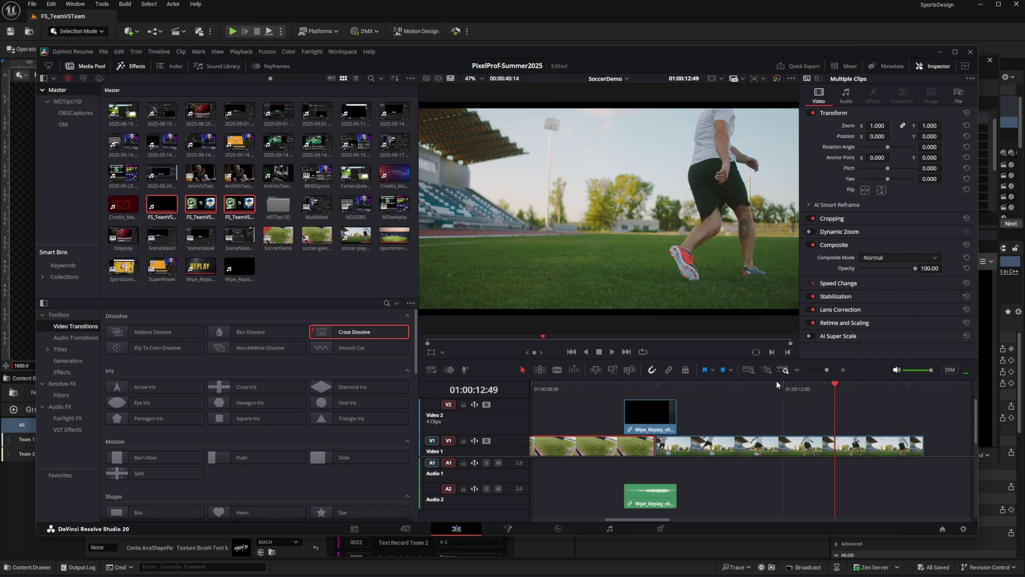
pyautogui.click(817, 369)
pyautogui.moveTo(549, 388); pyautogui.dragTo(536, 388)
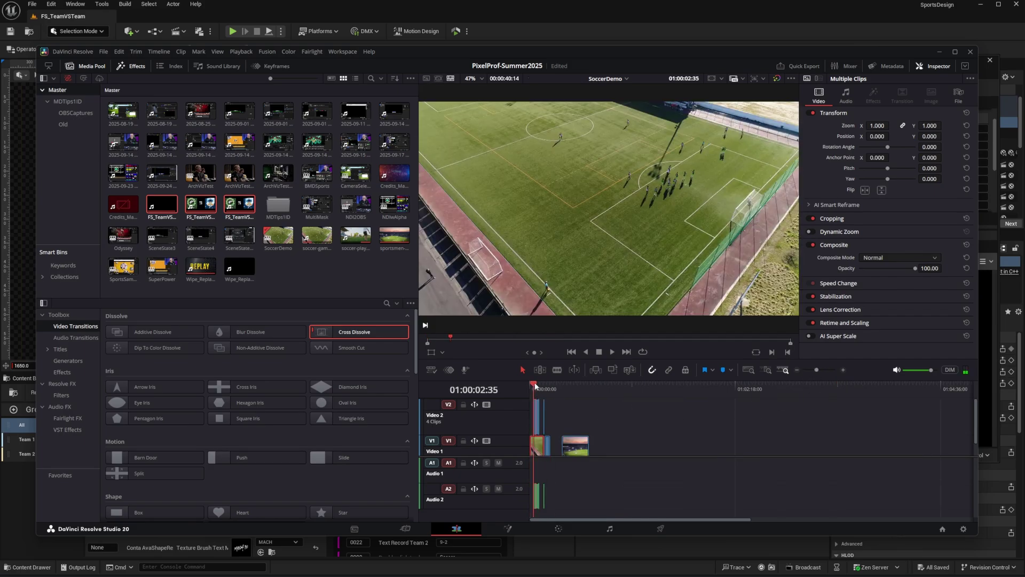
pyautogui.click(823, 369)
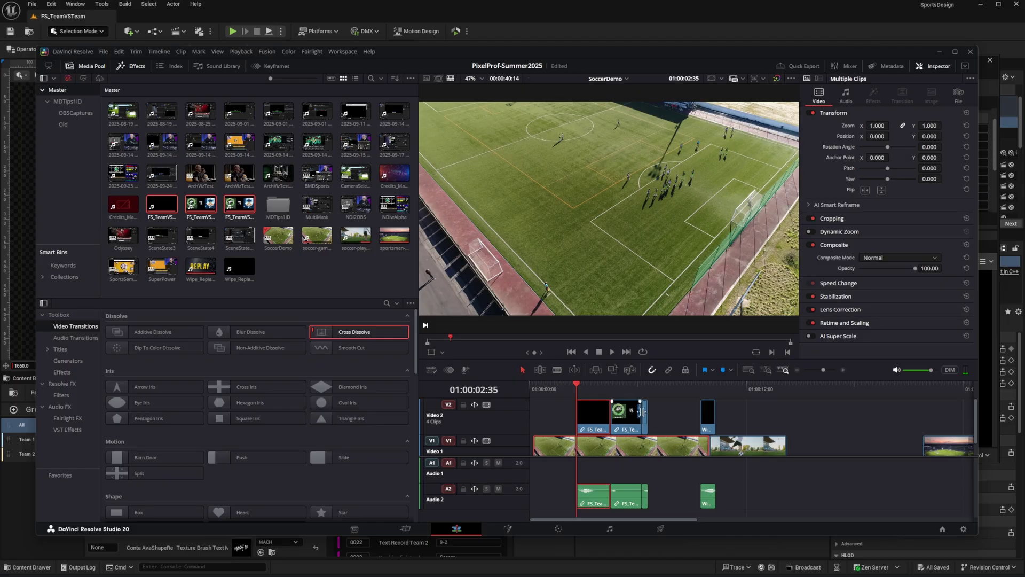
# Step: Switch back to Unreal Editor, close the Message Log and Rundown_FullScreens windows, and show the Motion Design sequence list in Sequencer
pyautogui.click(561, 10)
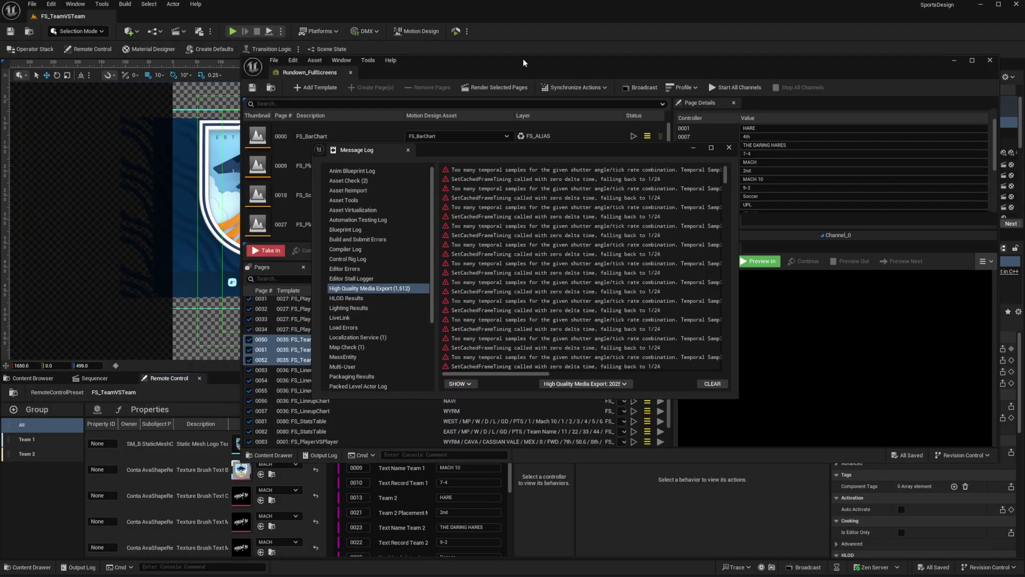
pyautogui.click(728, 148)
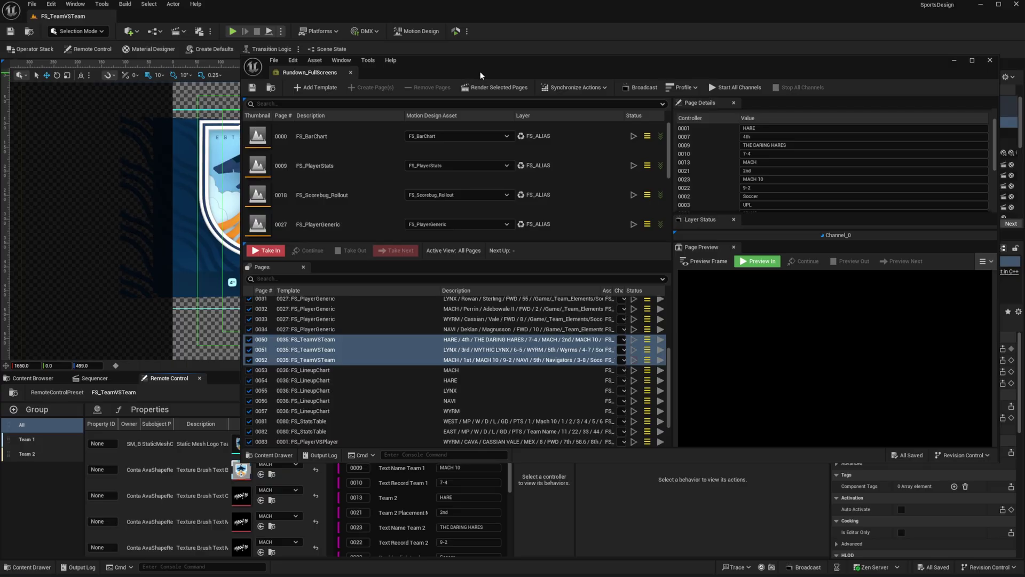
pyautogui.click(990, 60)
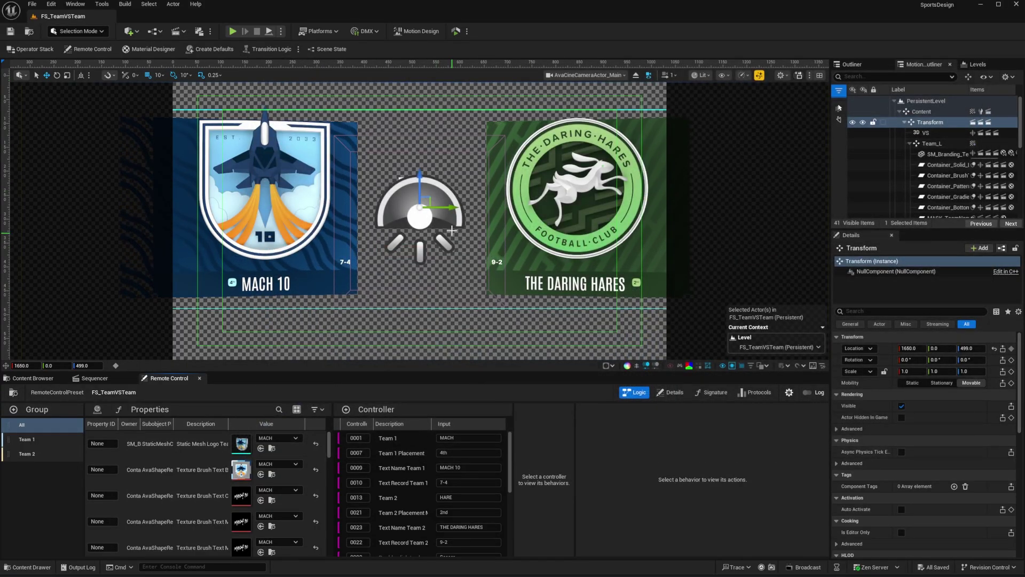
pyautogui.click(93, 378)
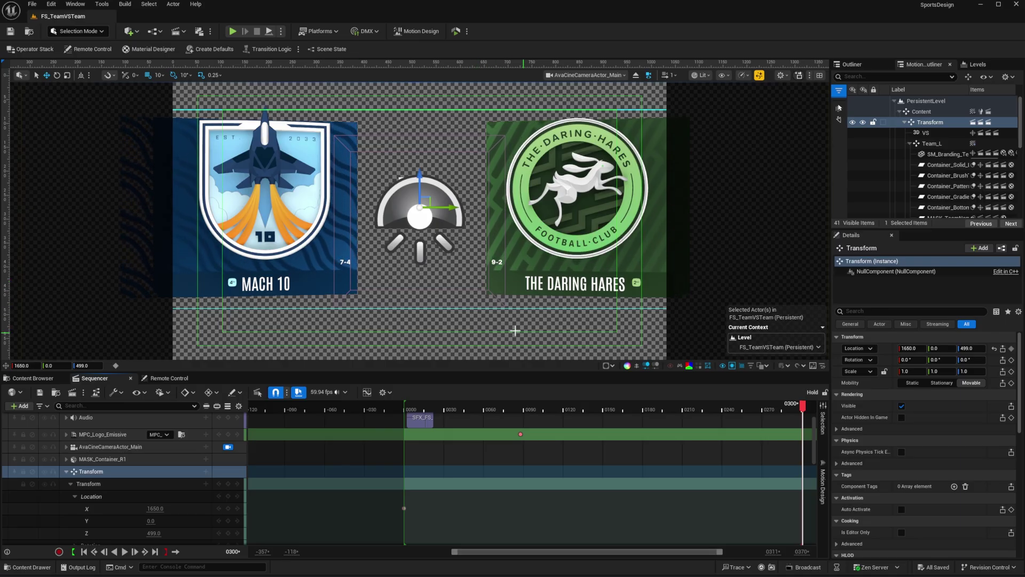
pyautogui.click(823, 485)
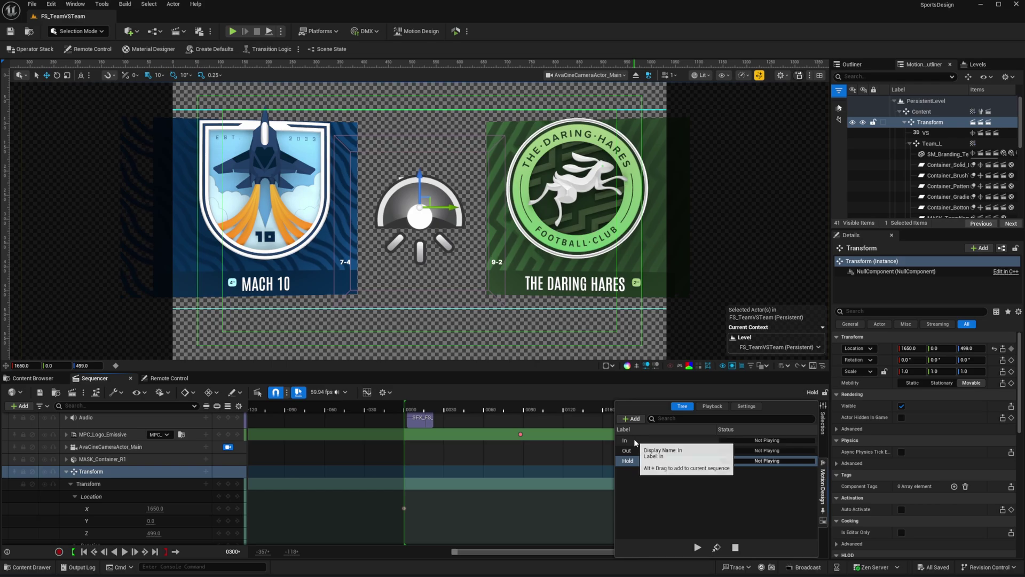